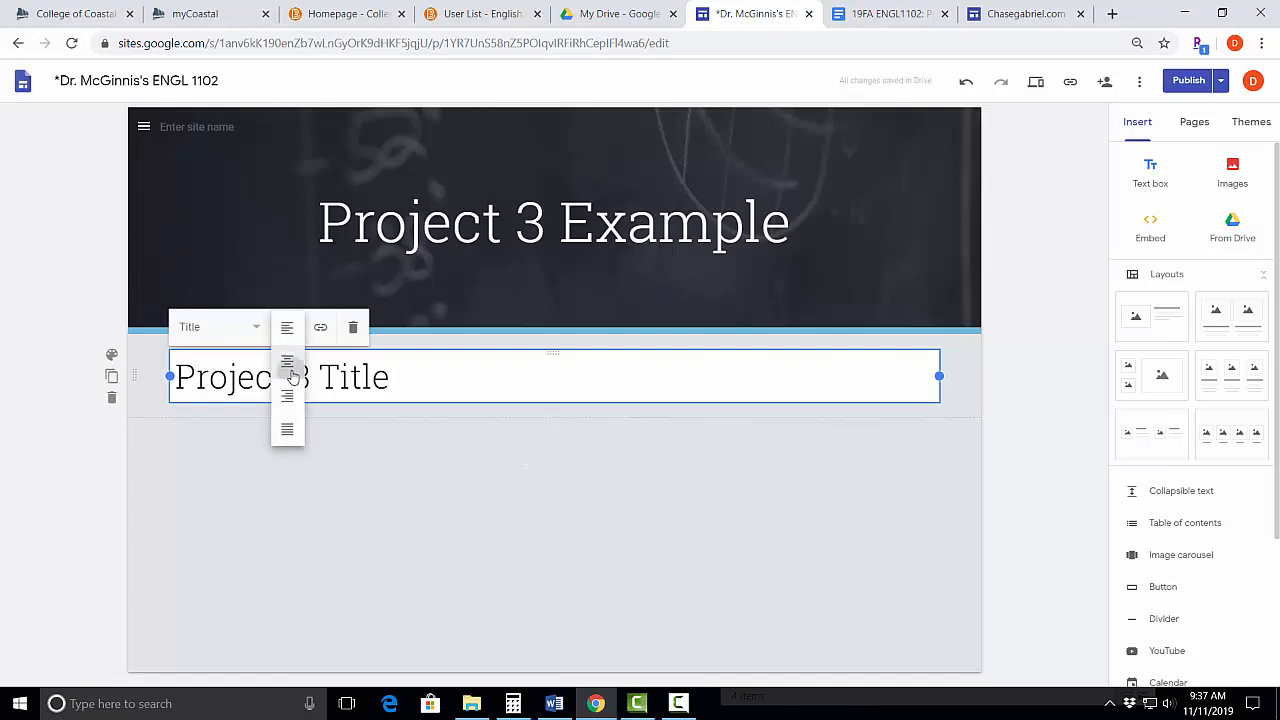
Center-align the "Project 3 Title" text
click(287, 361)
click(634, 543)
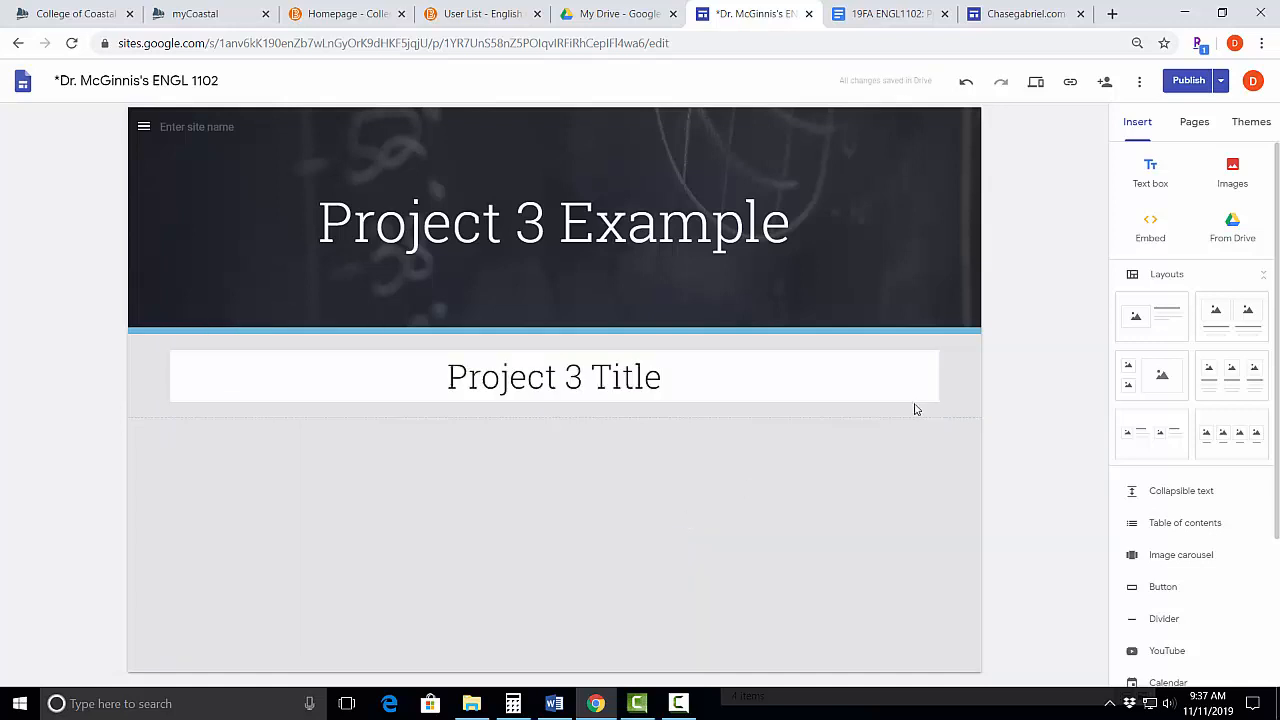
Add a text box below the project title, in Heading style, reading "Introduction"
click(1150, 172)
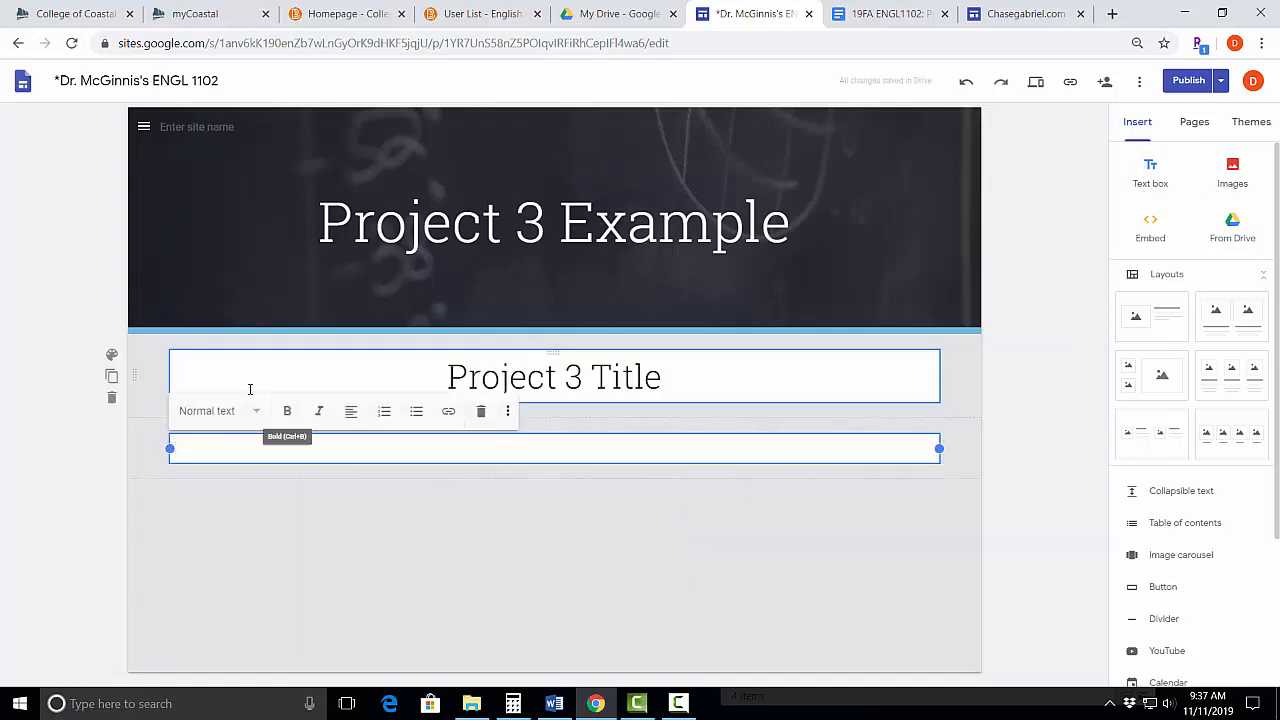
click(256, 413)
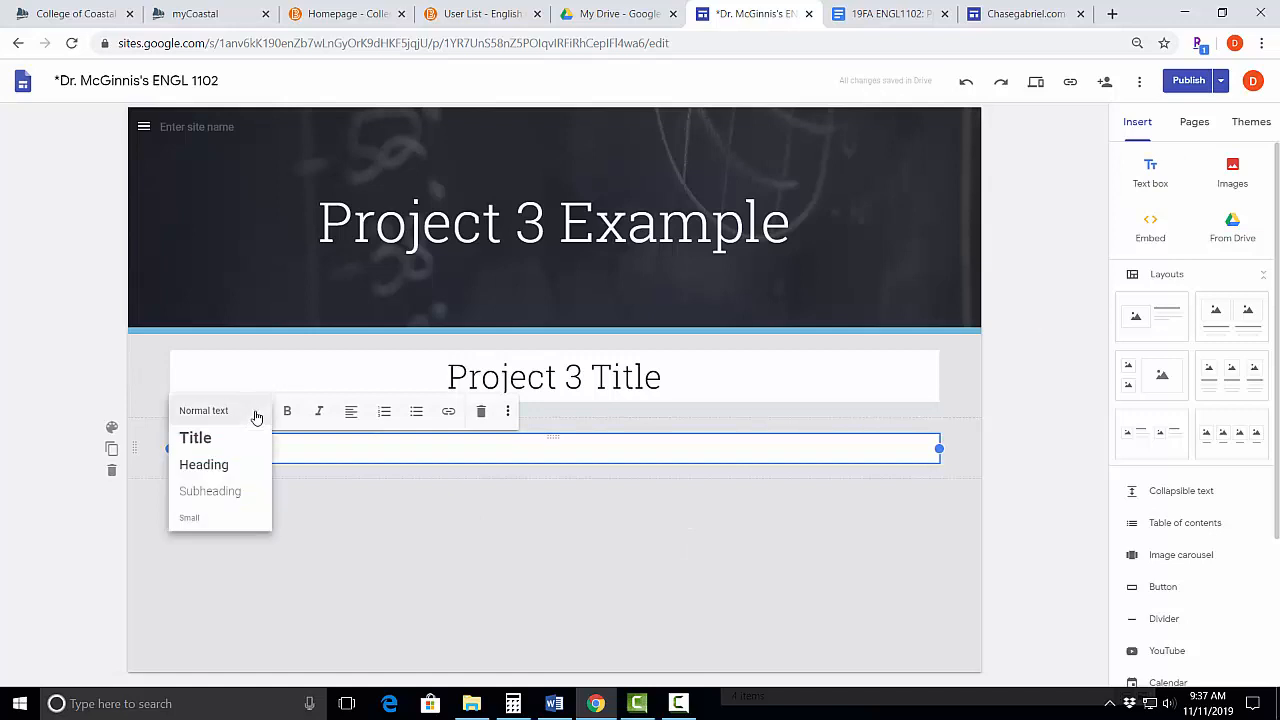
click(248, 468)
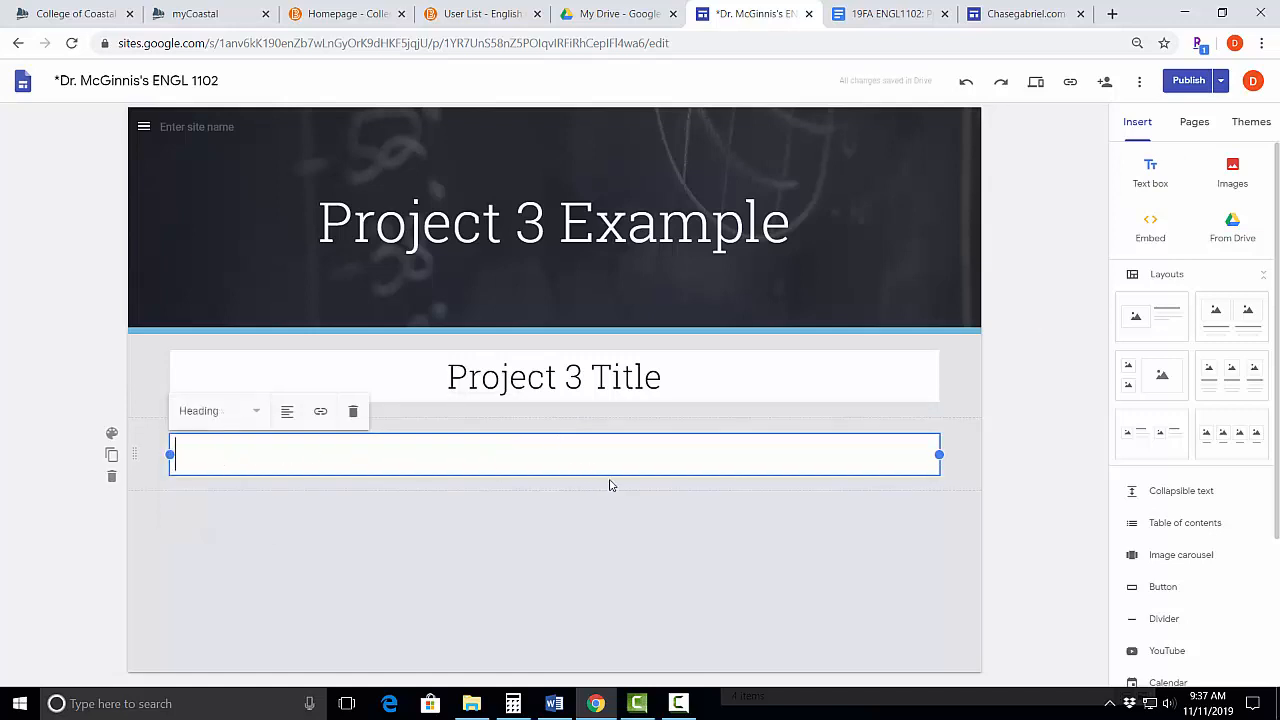
text(Introduction)
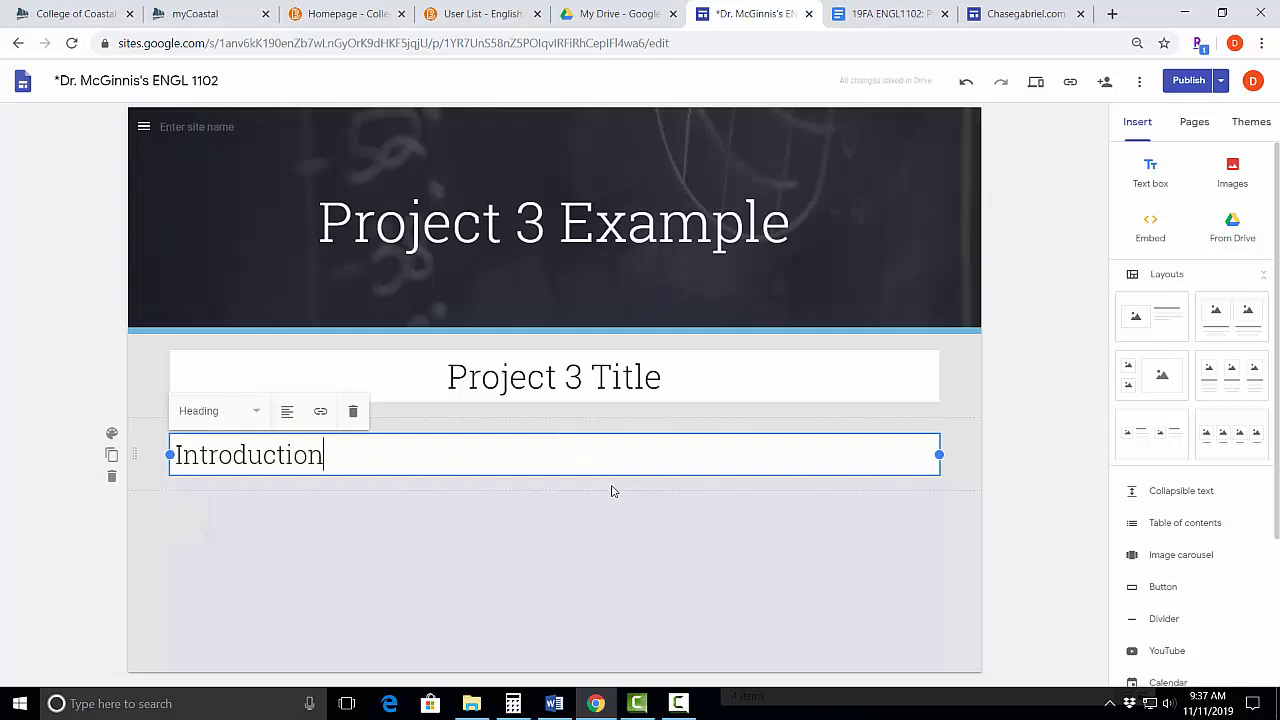
click(263, 477)
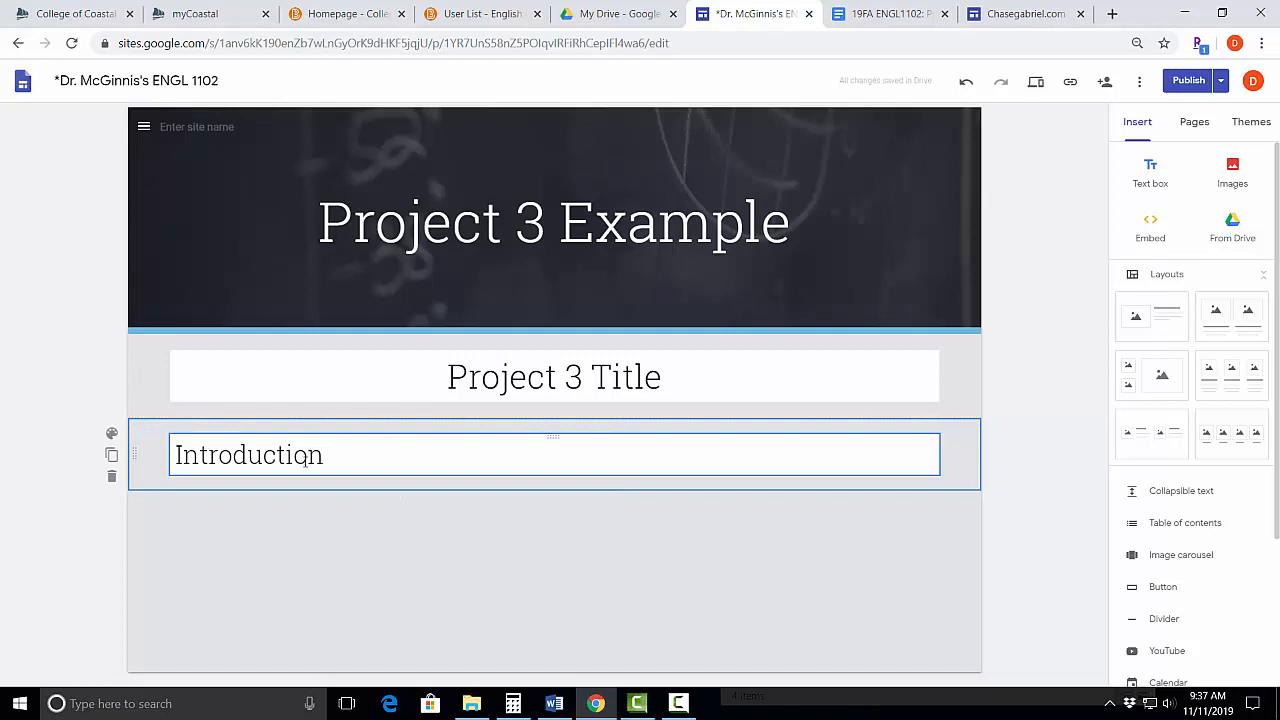
Change the "Introduction" text to the Subheading style
click(338, 455)
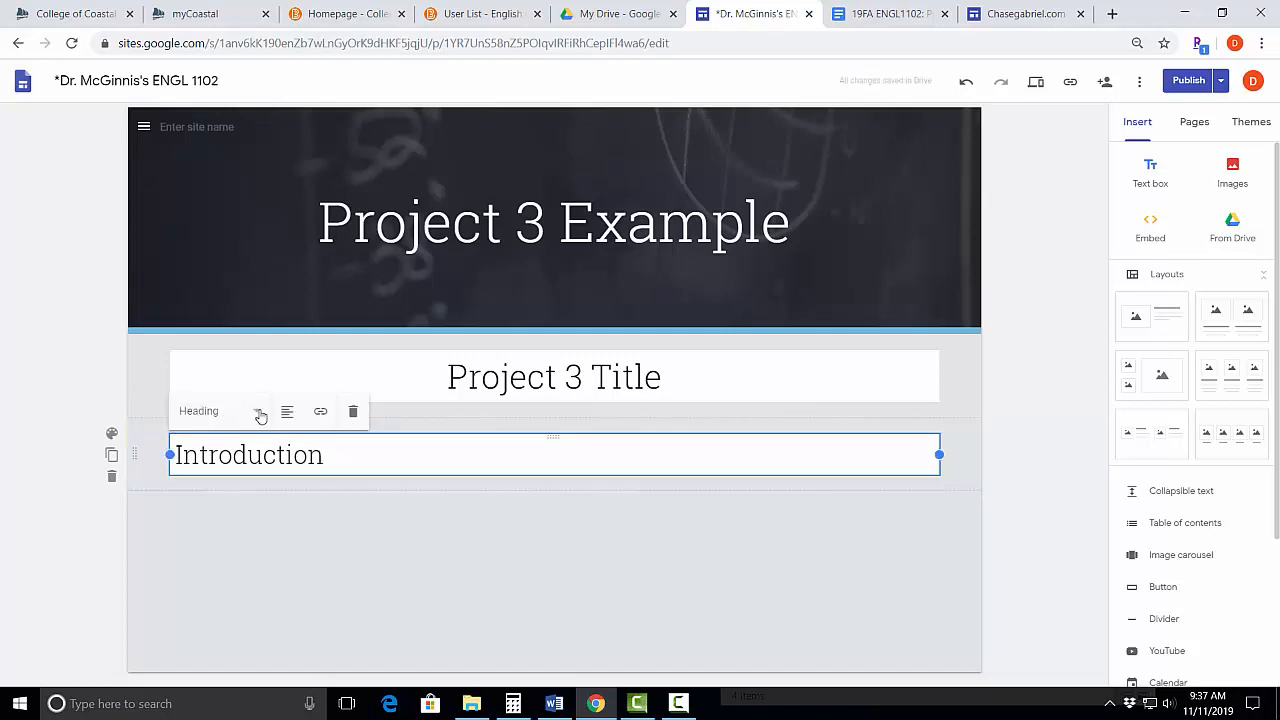
click(260, 415)
click(260, 489)
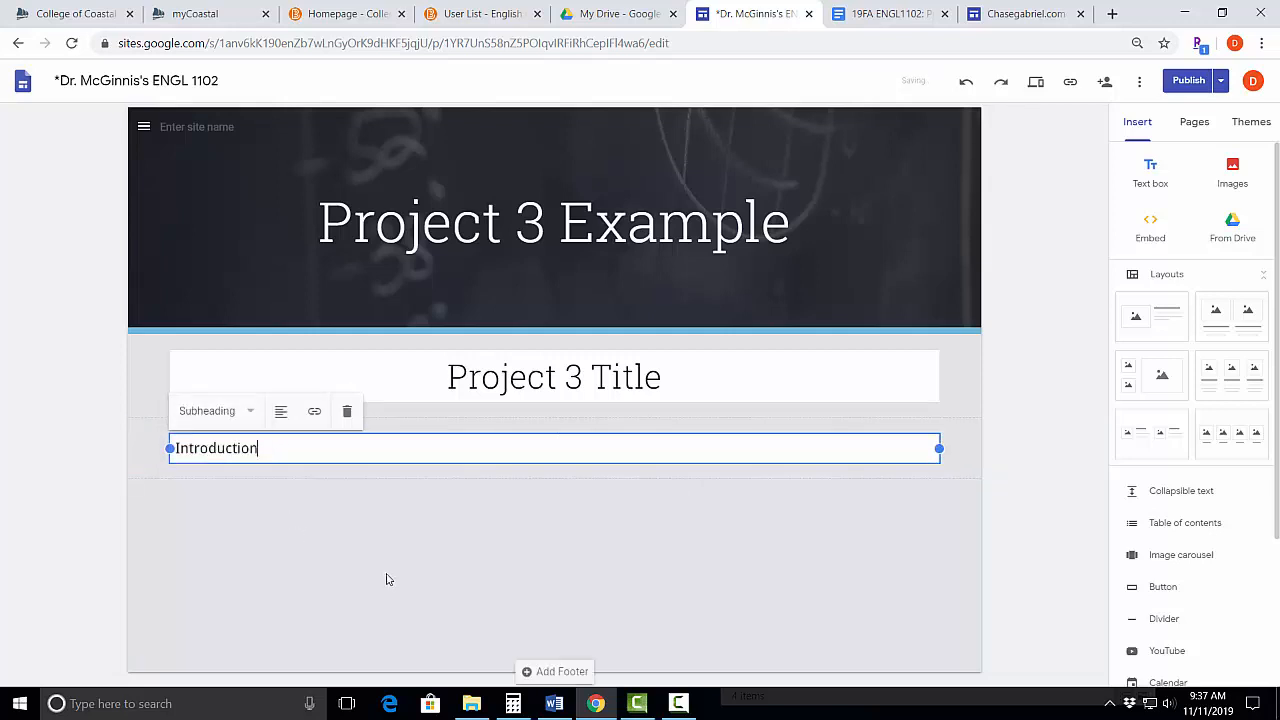
click(388, 580)
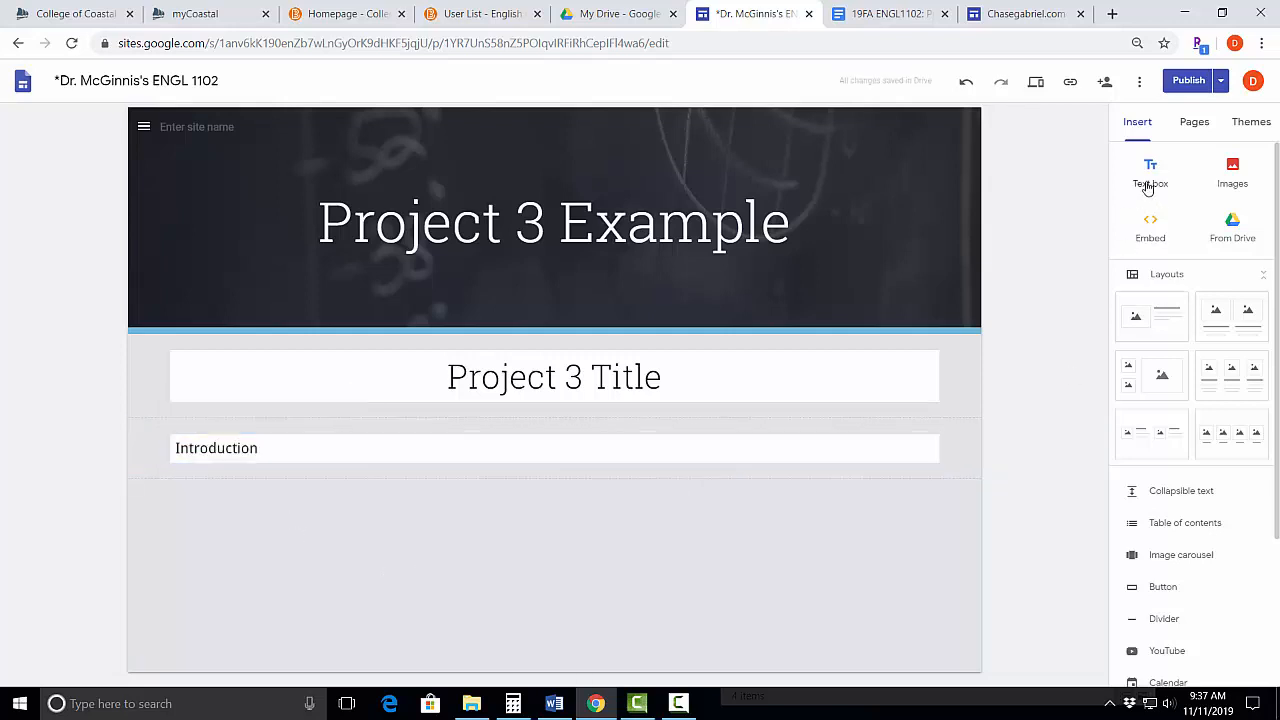
Insert a normal-text box, group it directly beneath the "Introduction" subheading in the same section, and place the cursor in it
click(1148, 189)
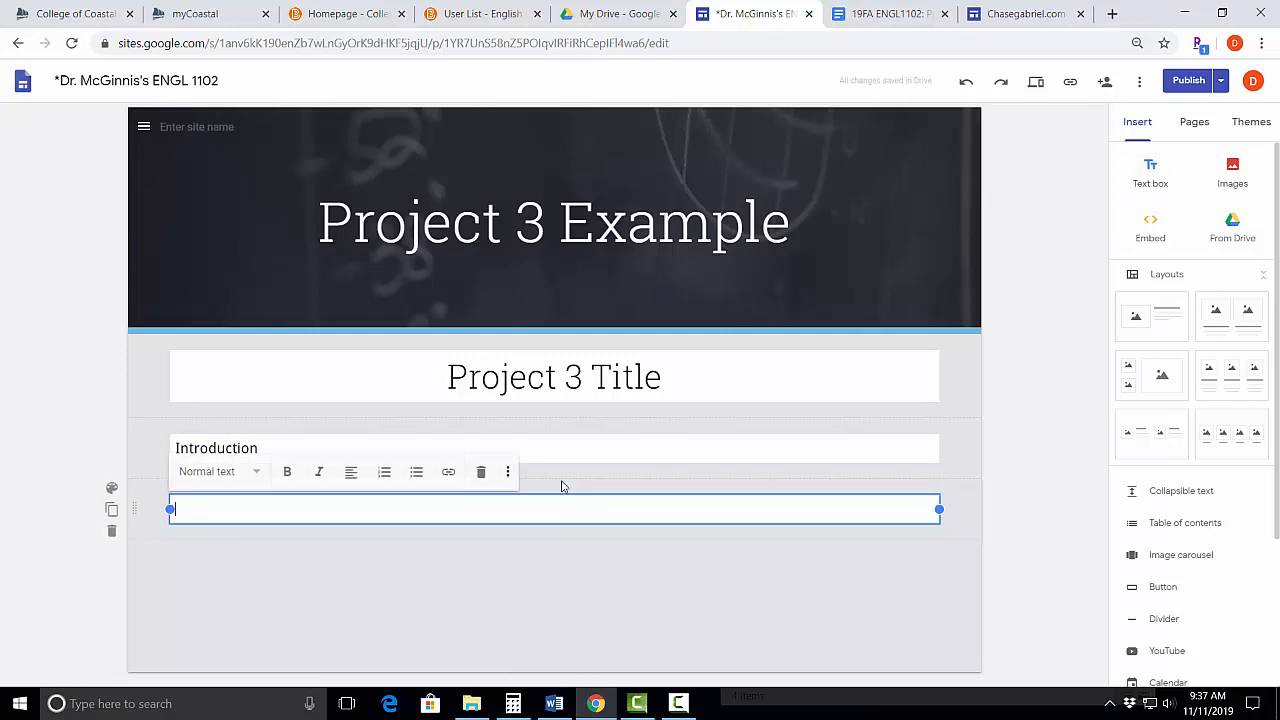
drag(556, 498, 563, 469)
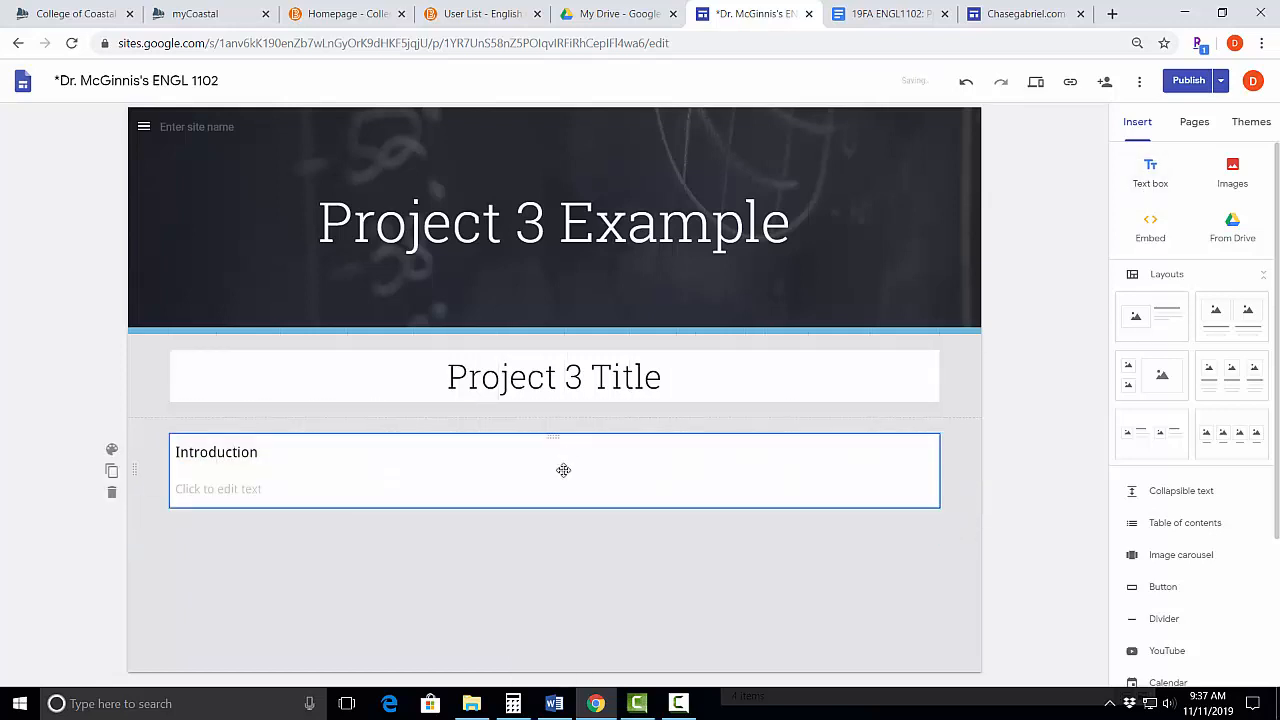
click(304, 483)
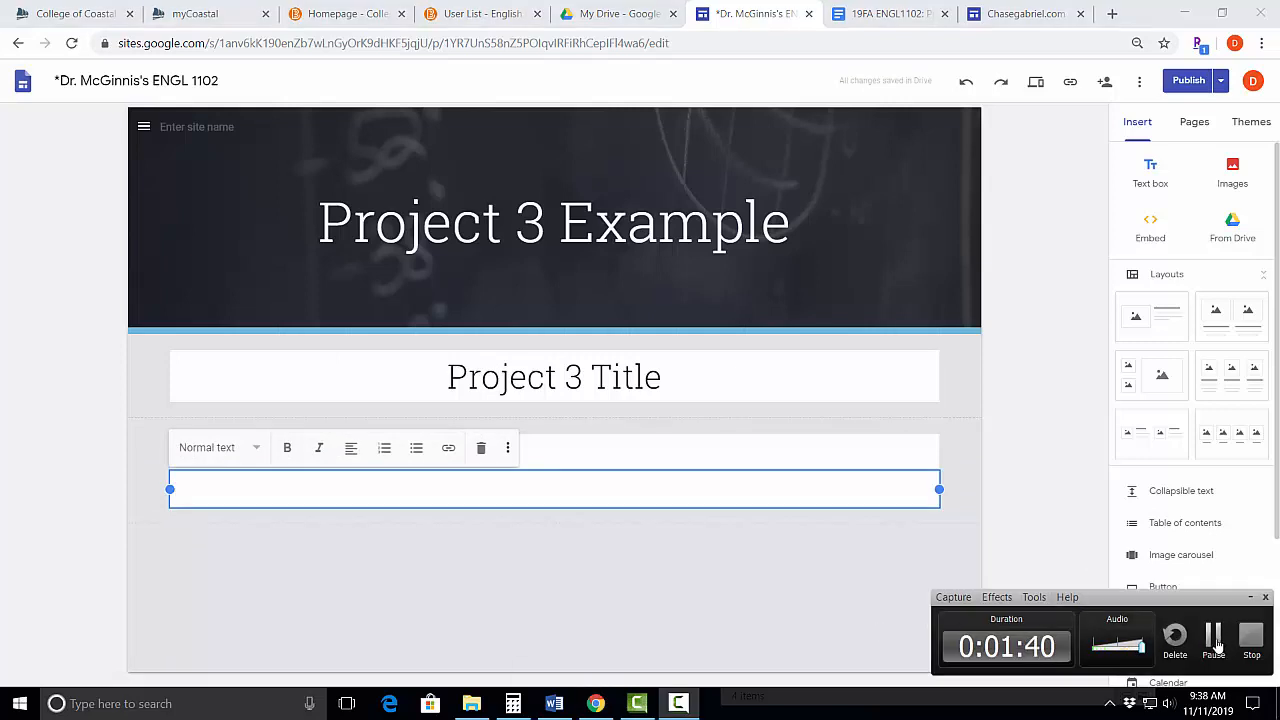
click(1216, 645)
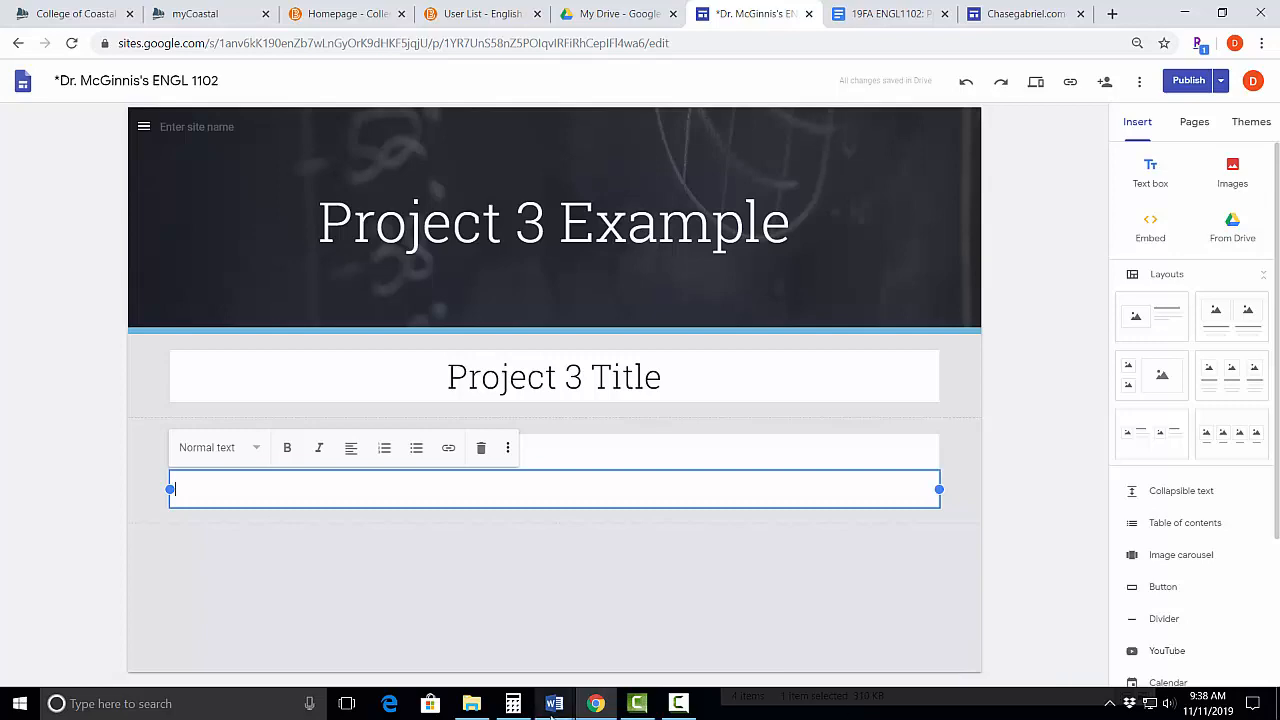
Copy the two Introduction paragraphs from the Word document "Dealing with Difference" and paste them into the empty box under "Introduction"
mouse_move(555, 712)
click(655, 642)
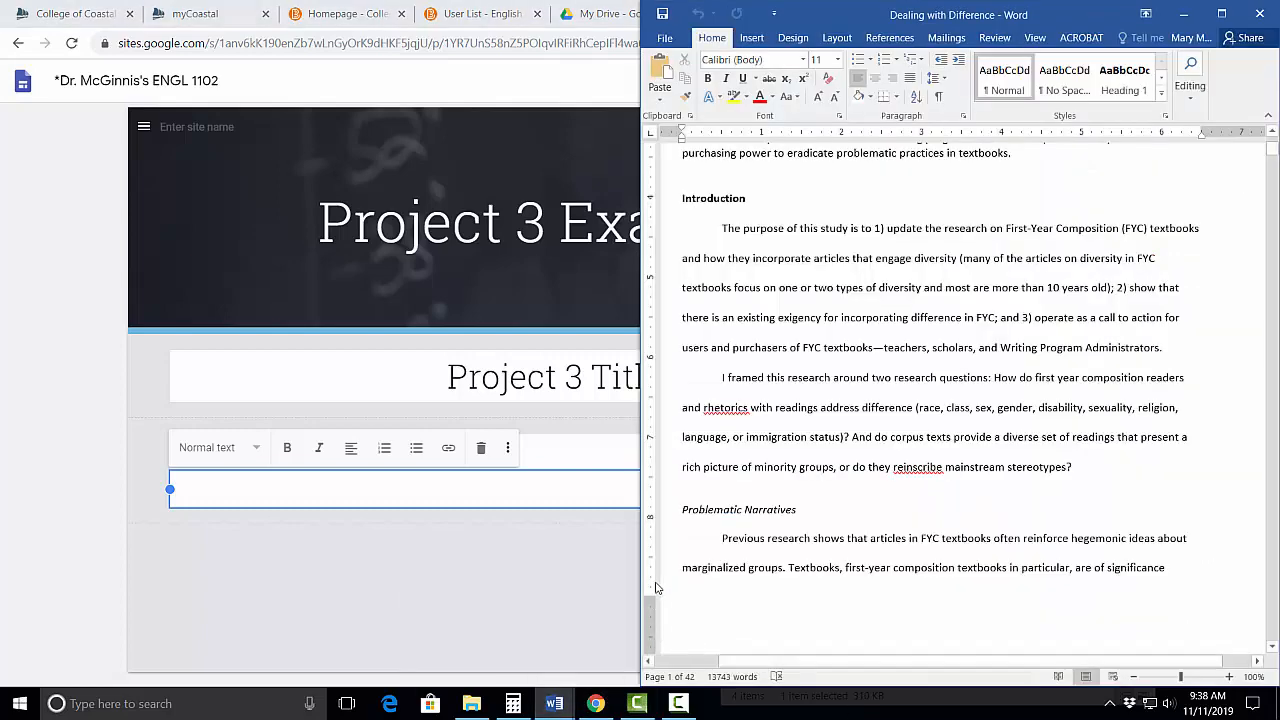
drag(1086, 470, 712, 233)
key(ctrl+c)
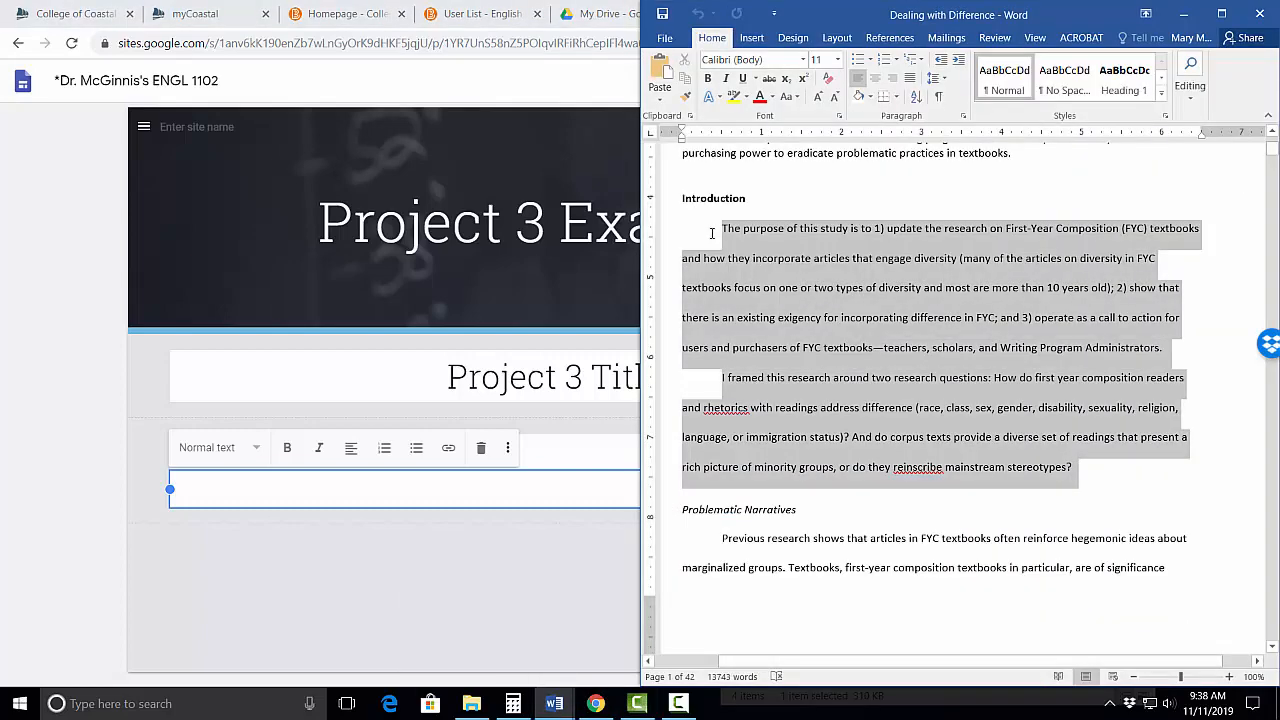
click(451, 491)
key(ctrl+v)
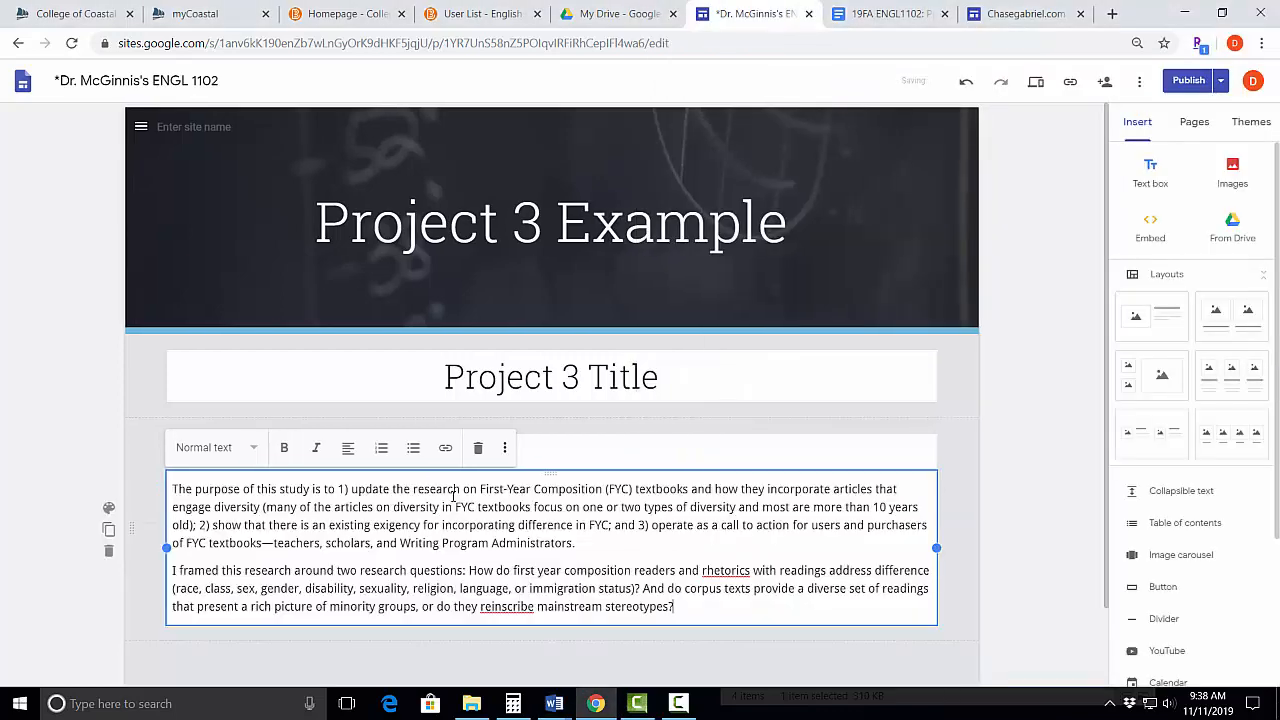
scroll(920, 580, down, 1)
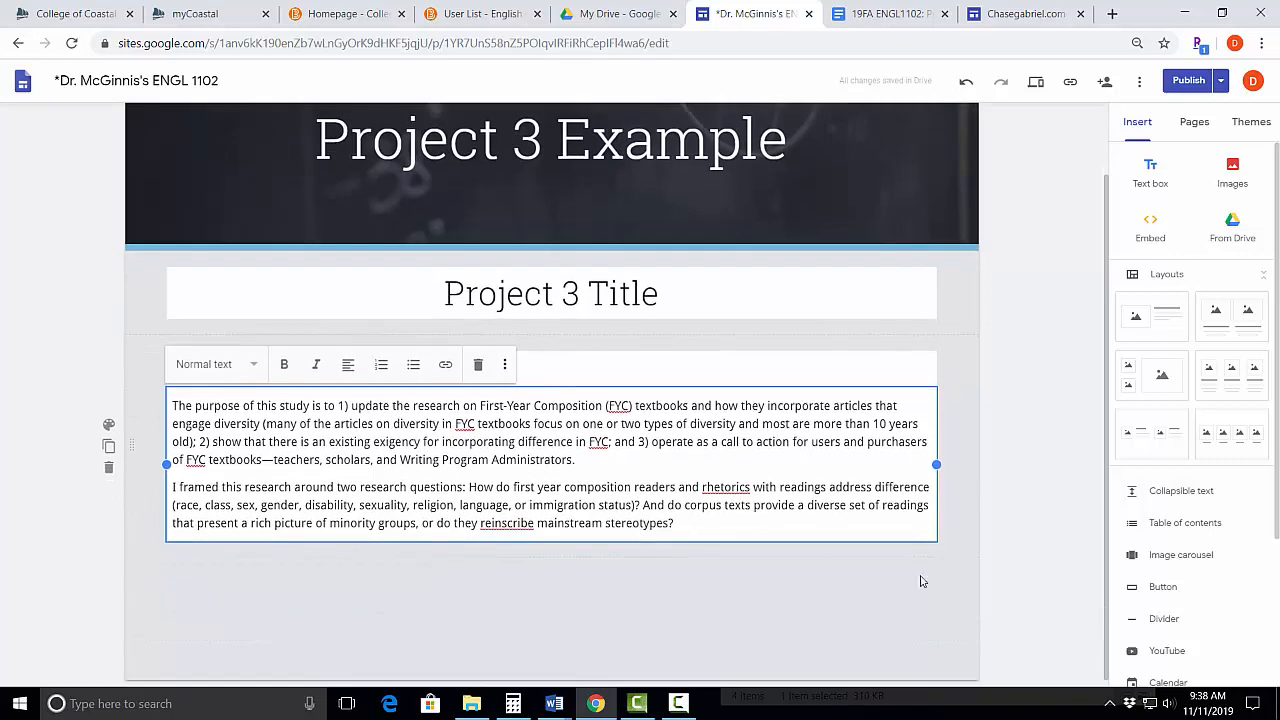
click(815, 619)
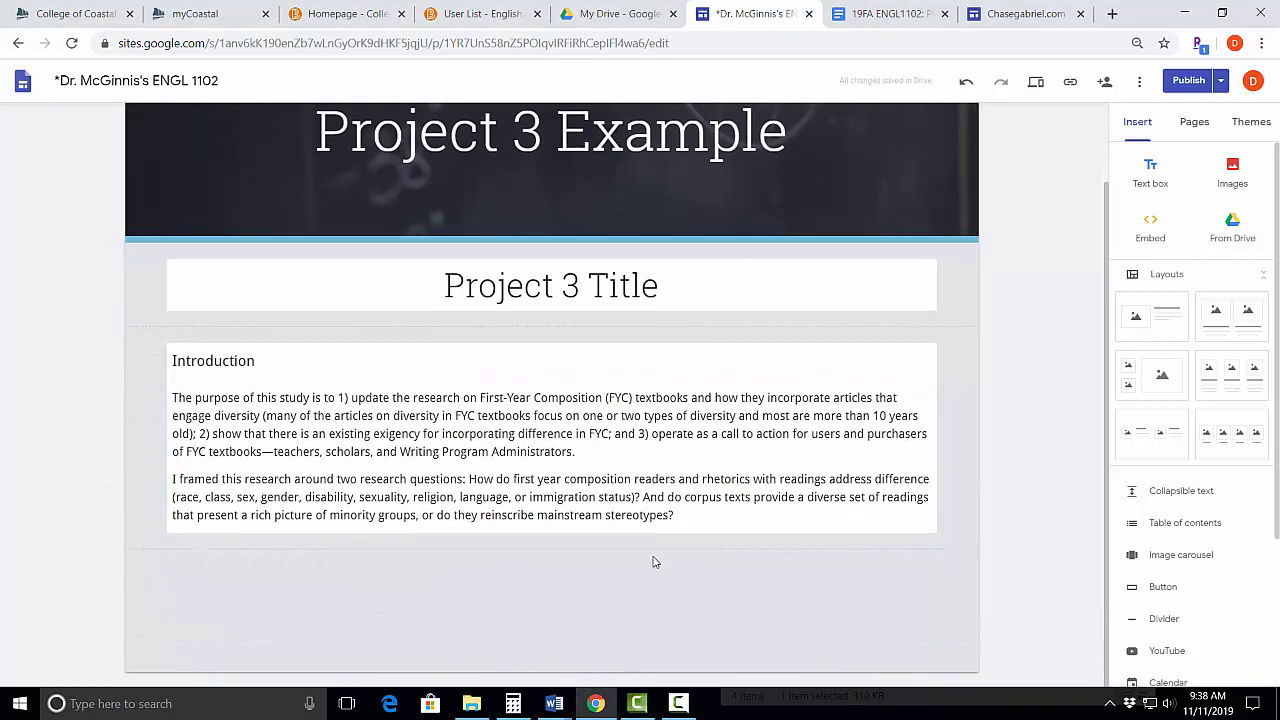
Add a text box below the Introduction section, in Subheading style, reading "Methods"
click(1151, 168)
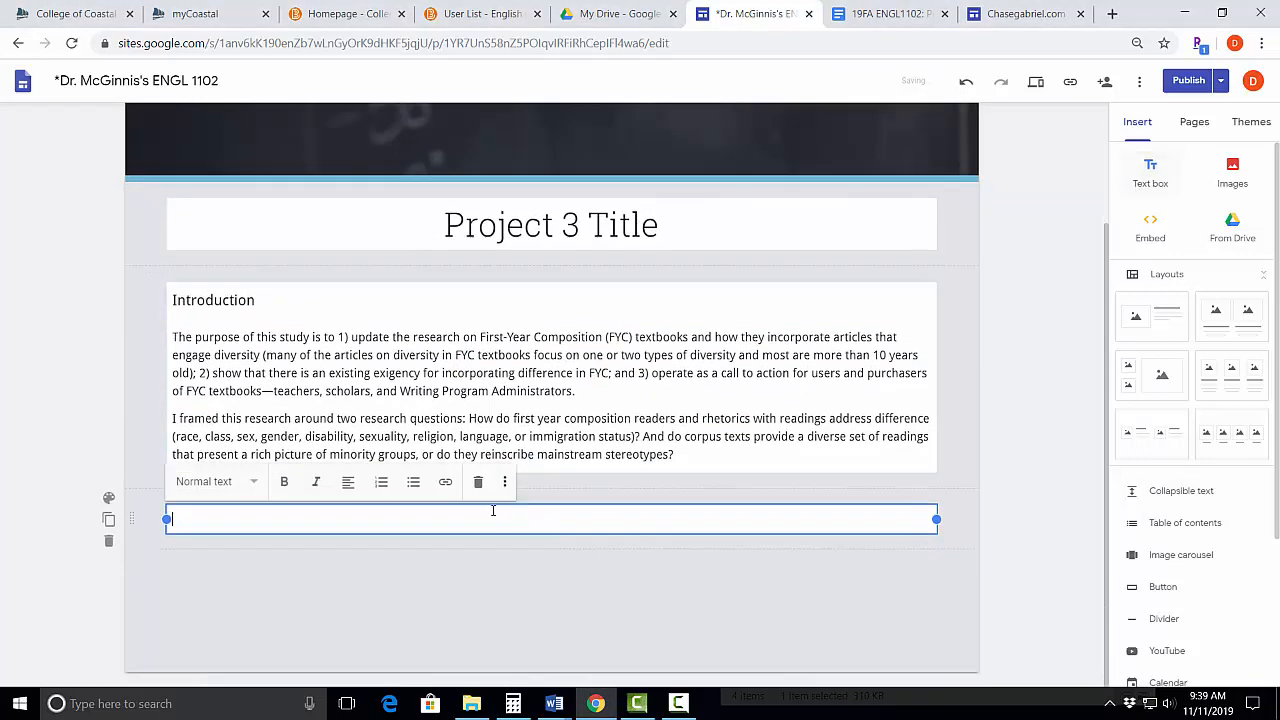
click(251, 481)
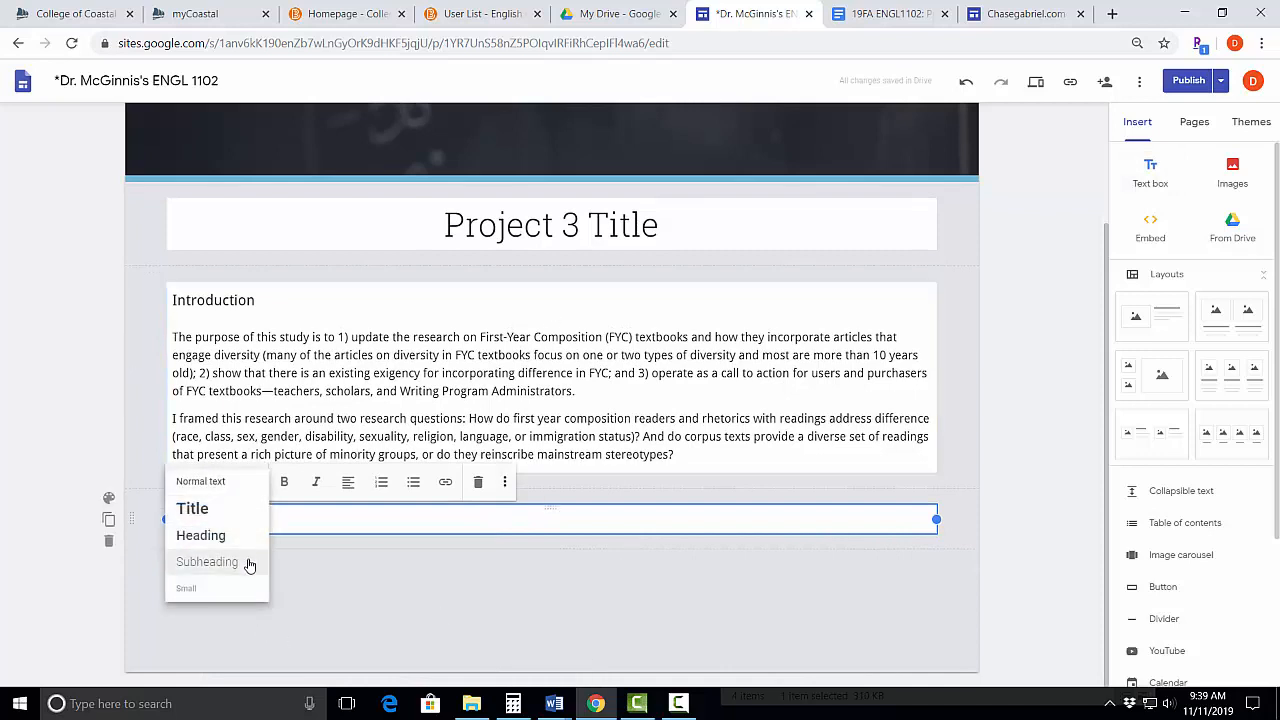
click(250, 562)
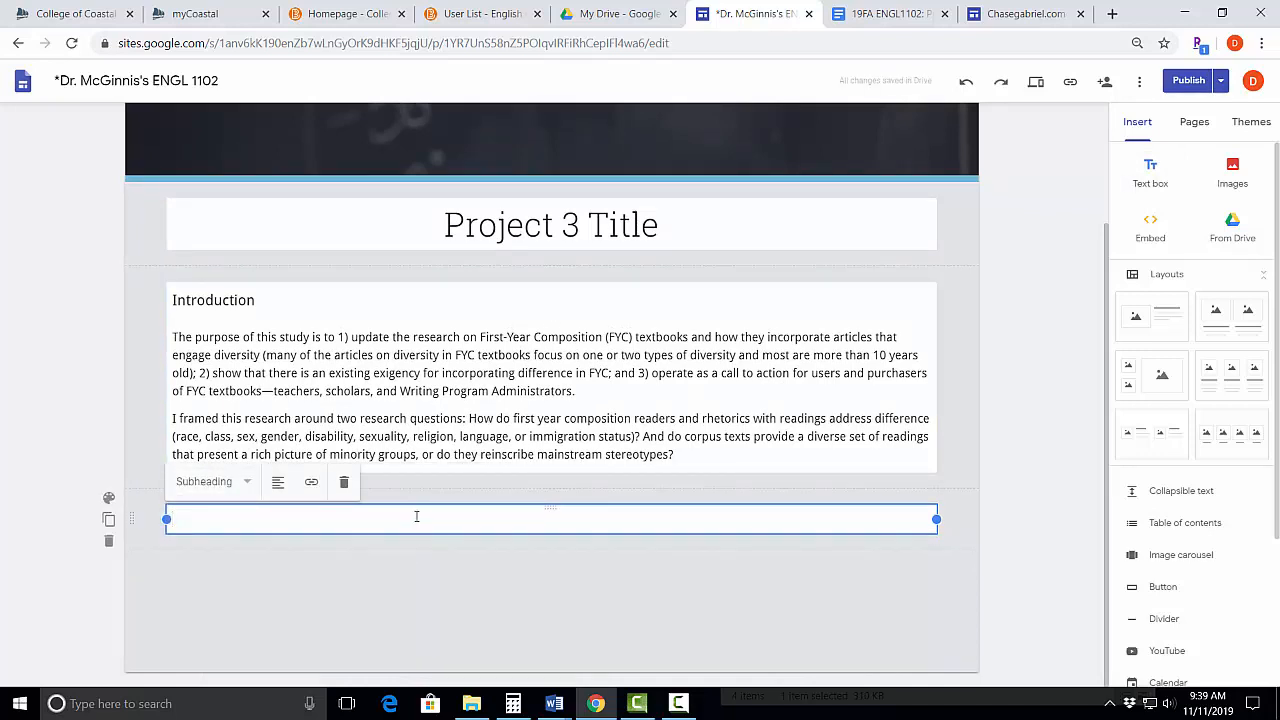
text(Methods)
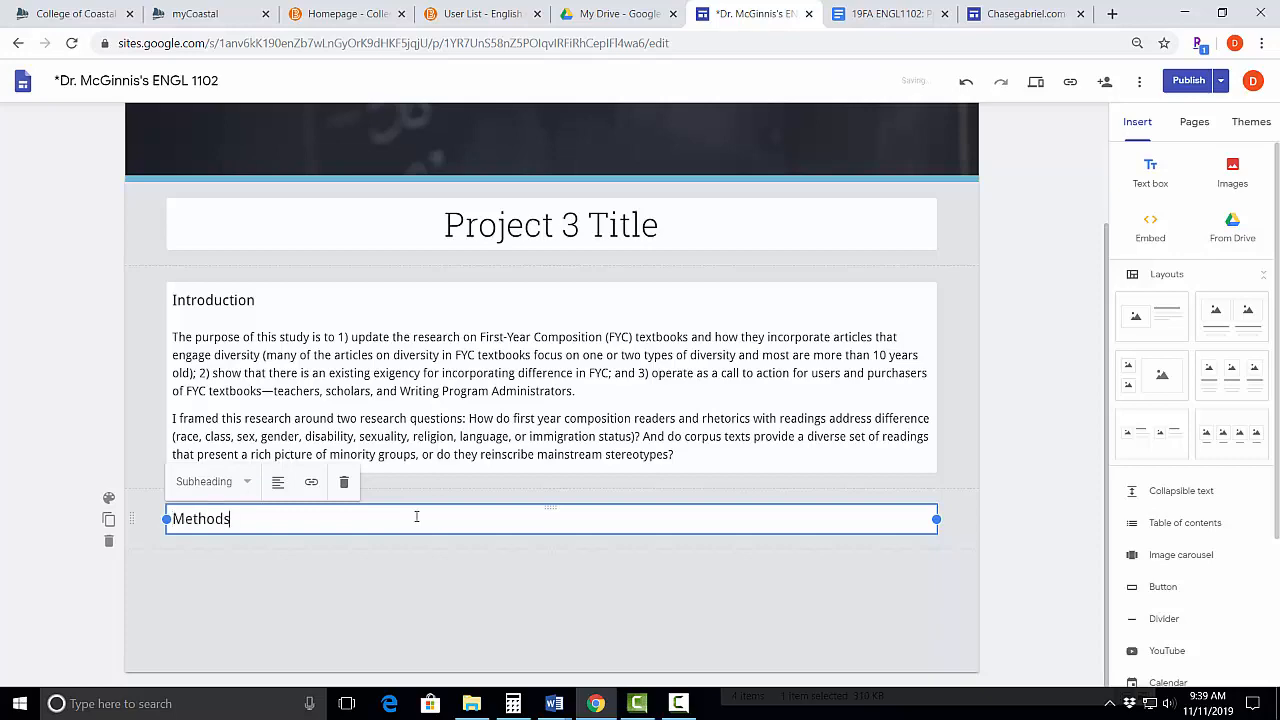
Insert a normal-text box, group it directly beneath the "Methods" subheading, and place the cursor in it
key(Return)
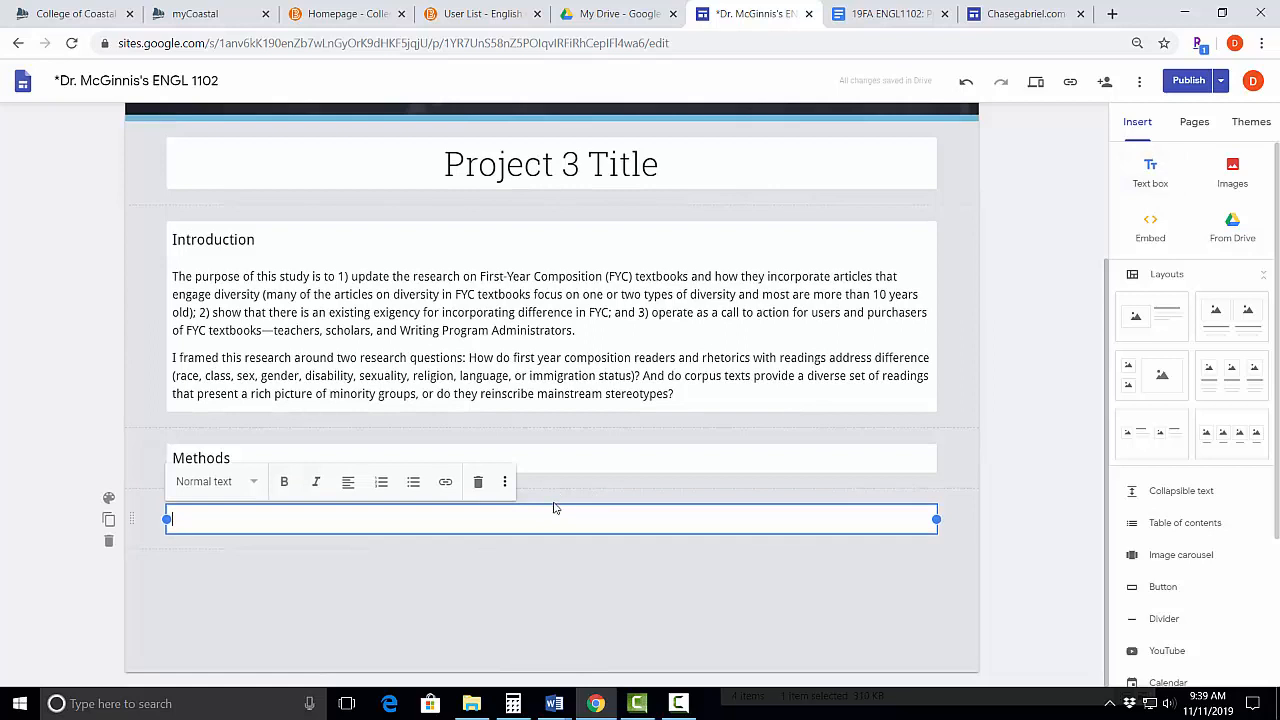
drag(554, 507, 556, 484)
click(404, 511)
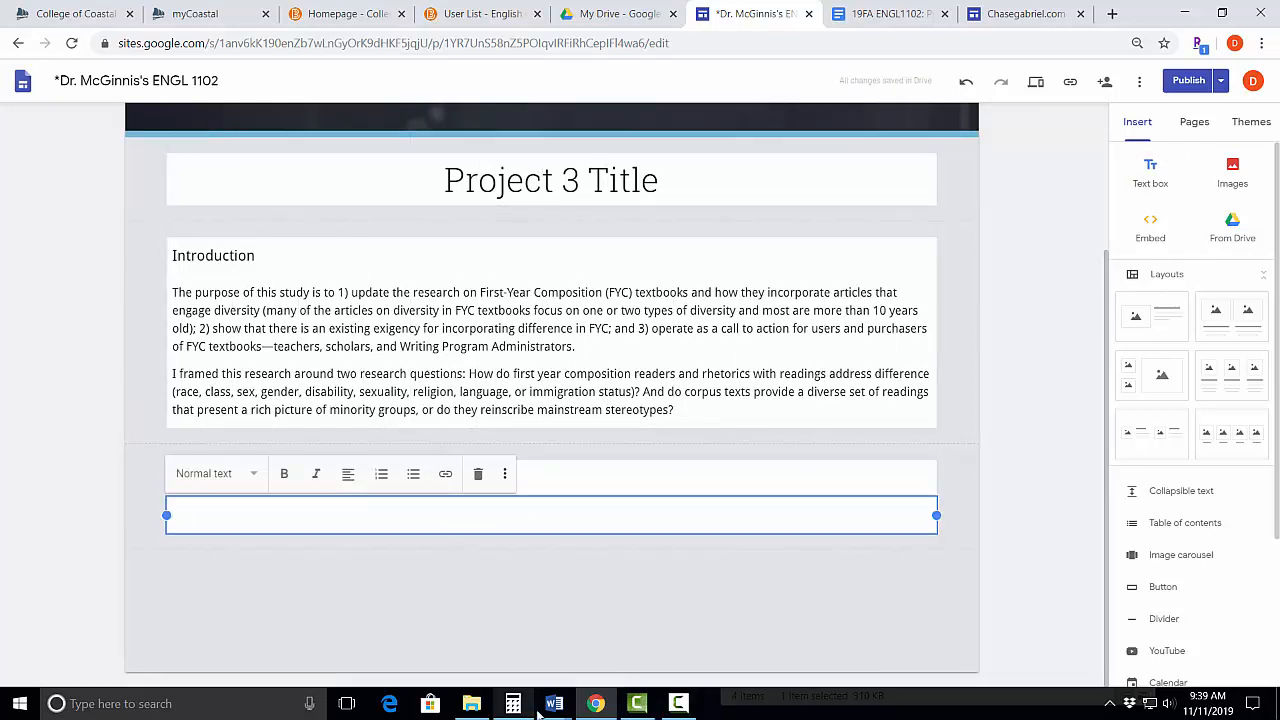
Copy the paragraph about the "add-and-stir" policy from the Word document "Dealing with Difference" and paste it under "Methods"
mouse_move(554, 707)
click(645, 630)
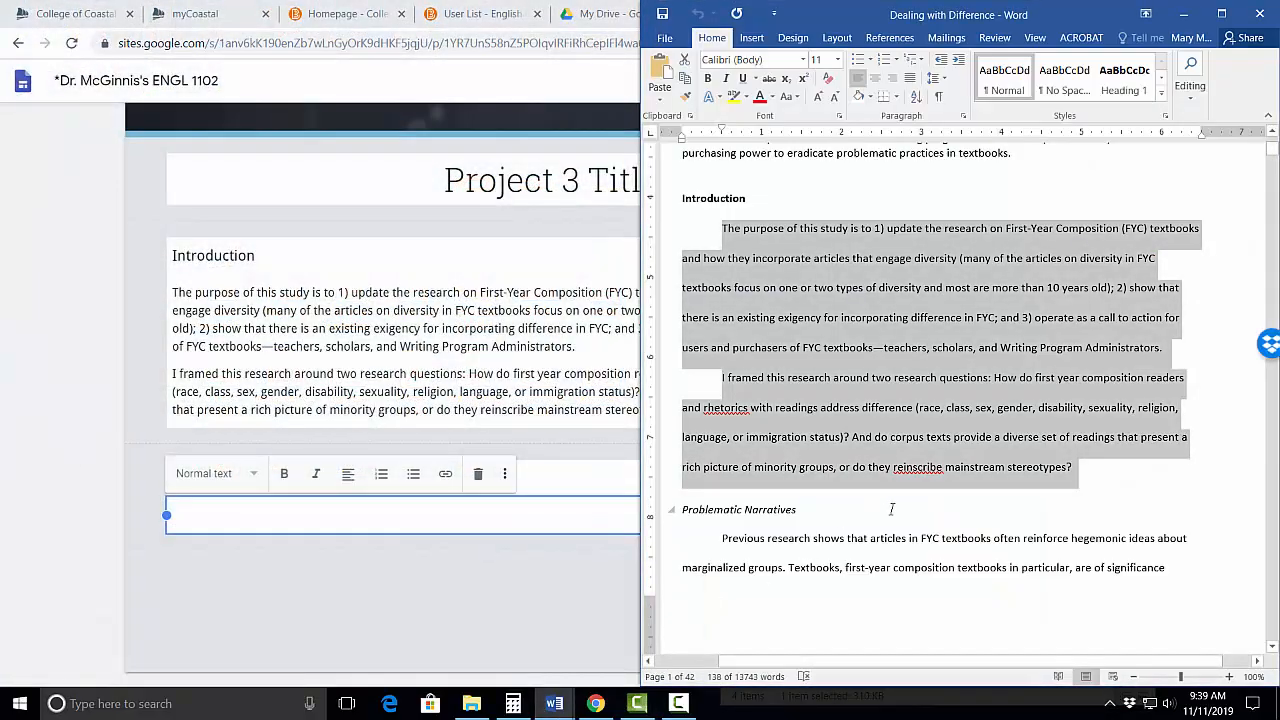
scroll(895, 510, down, 2)
scroll(895, 510, down, 20)
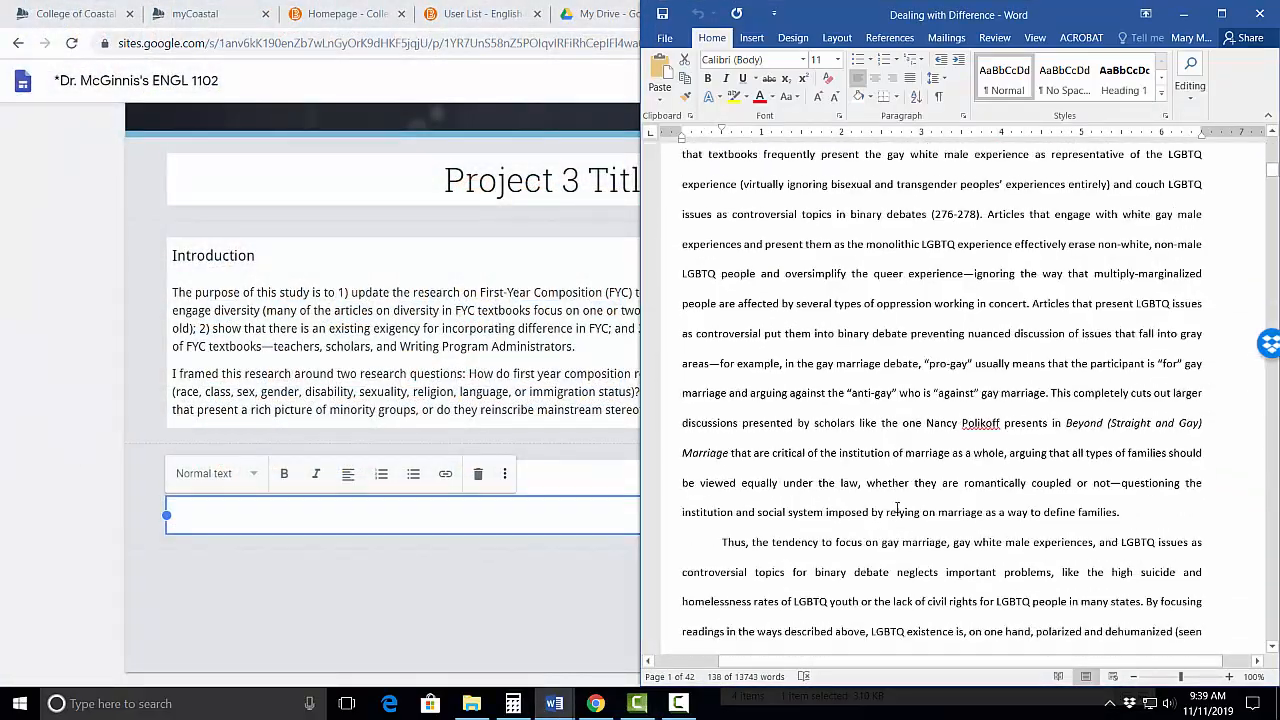
scroll(897, 507, down, 6)
scroll(848, 248, up, 3)
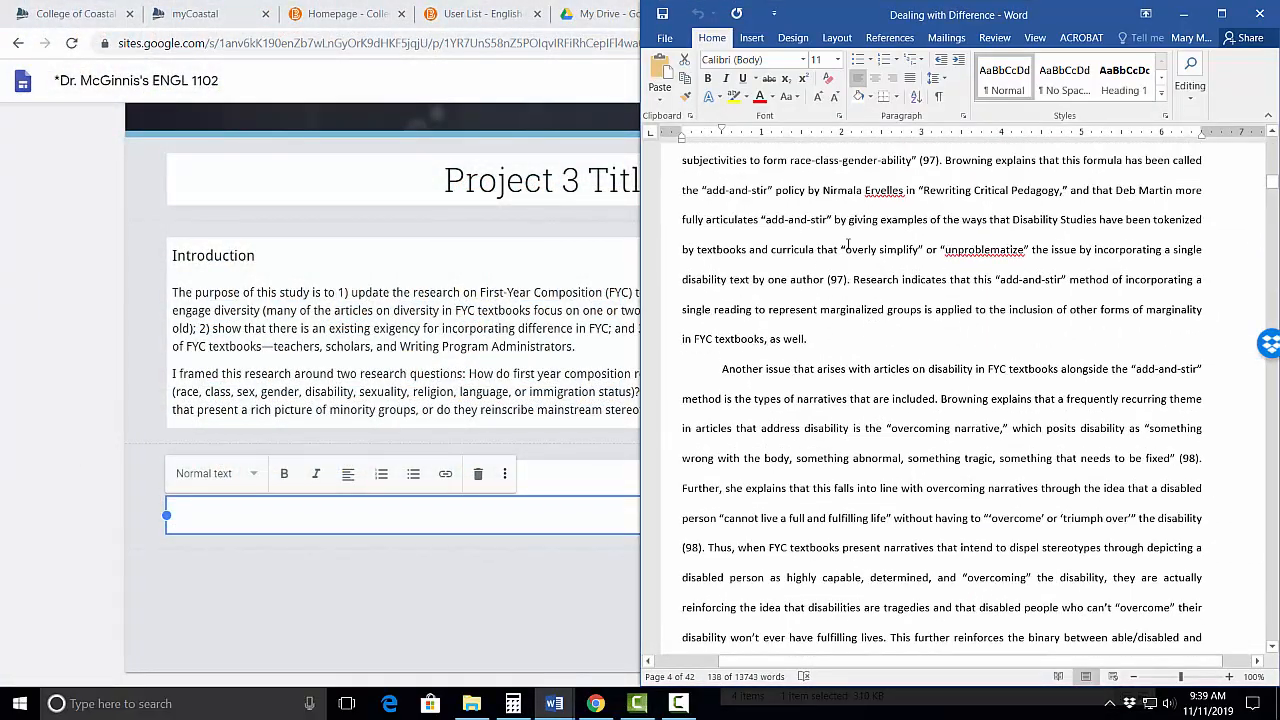
triple_click(848, 248)
key(ctrl+c)
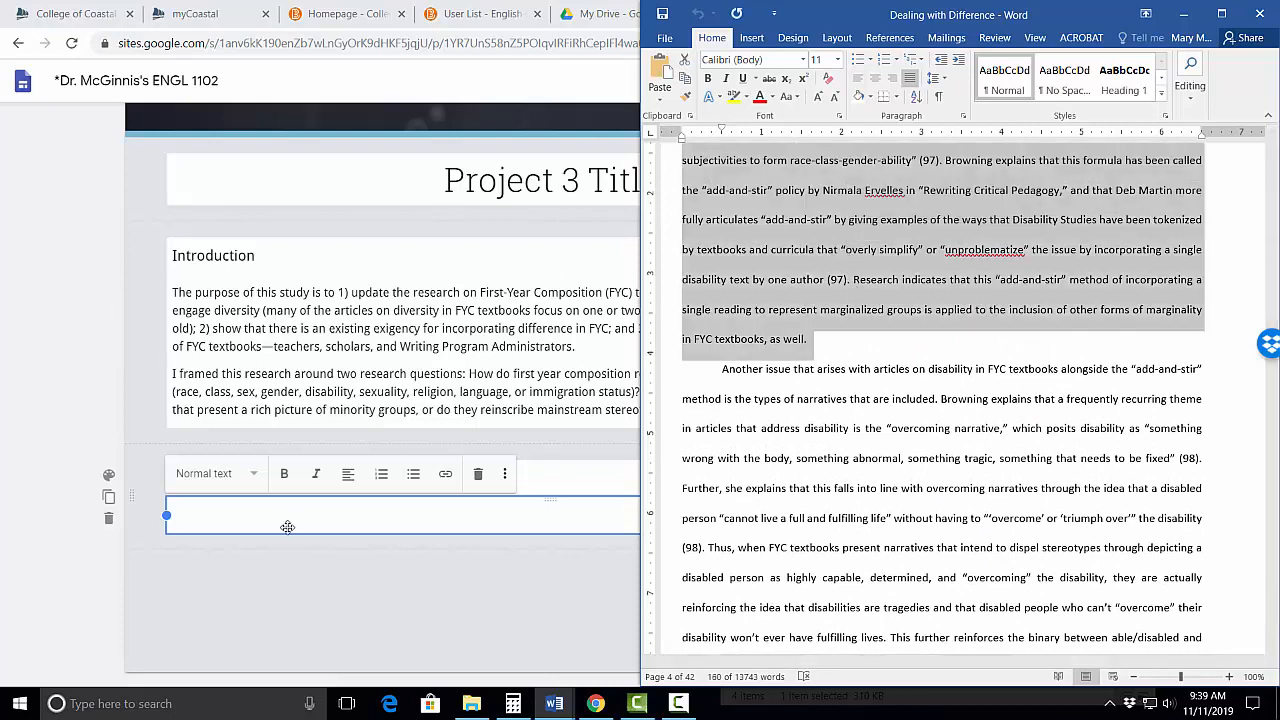
click(288, 520)
key(ctrl+v)
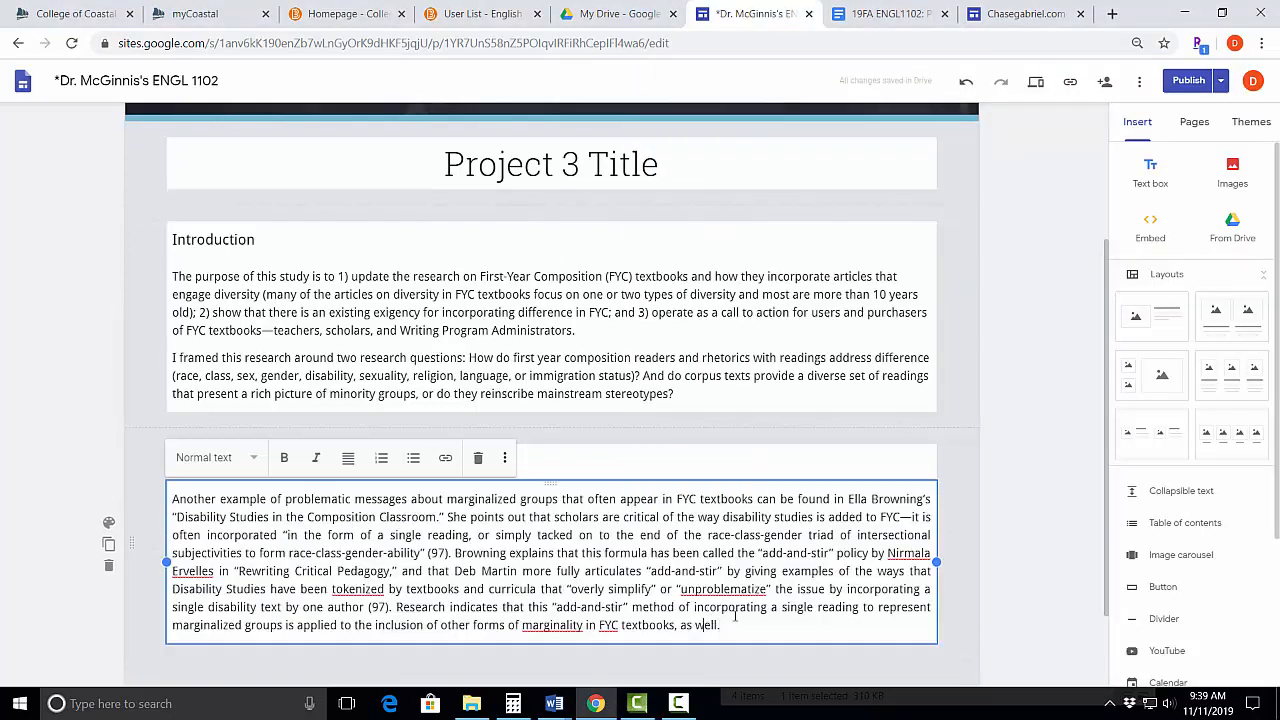
click(1012, 494)
scroll(967, 494, down, 3)
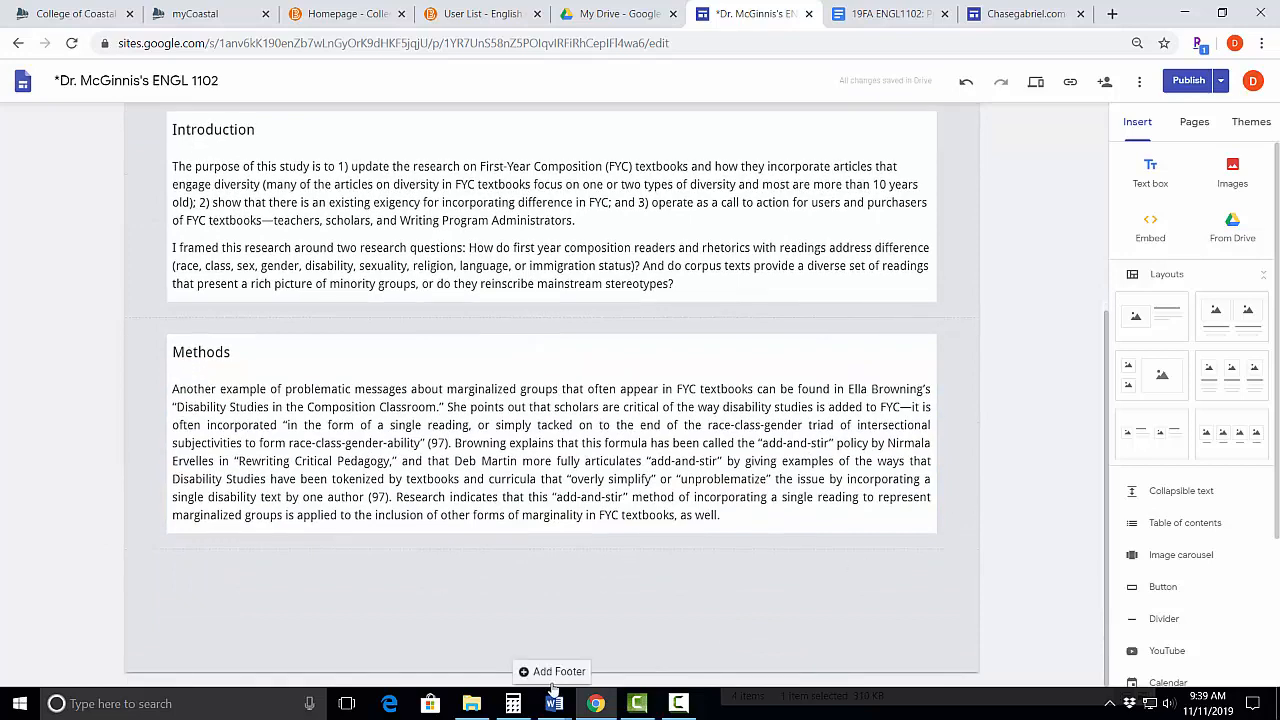
Add a text box below the Methods section, in Subheading style, reading "Results"
click(1150, 172)
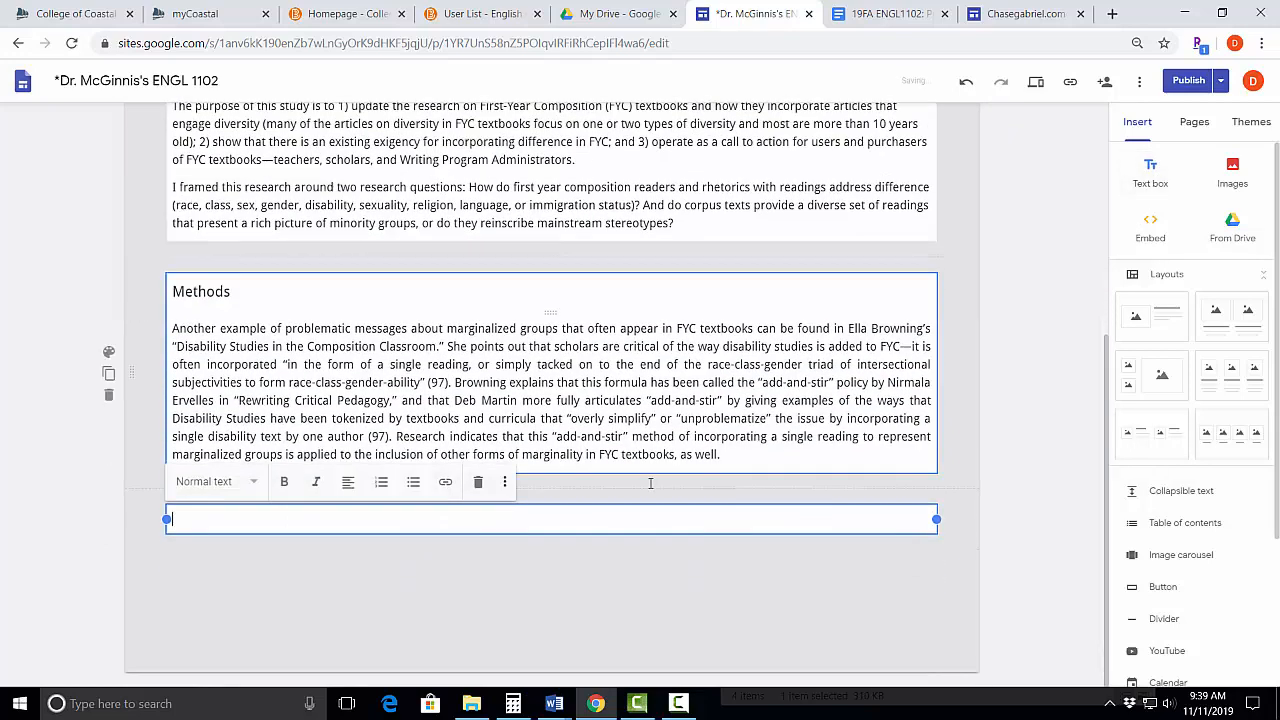
click(252, 483)
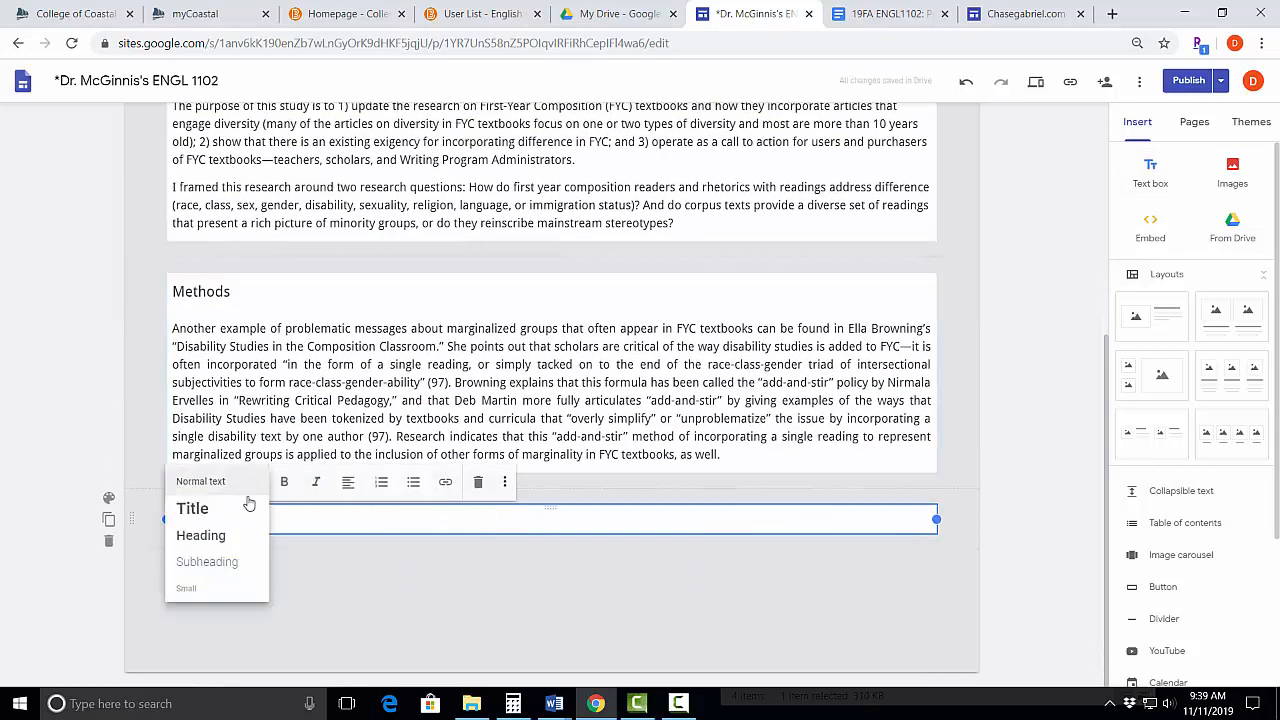
click(237, 562)
text(Results)
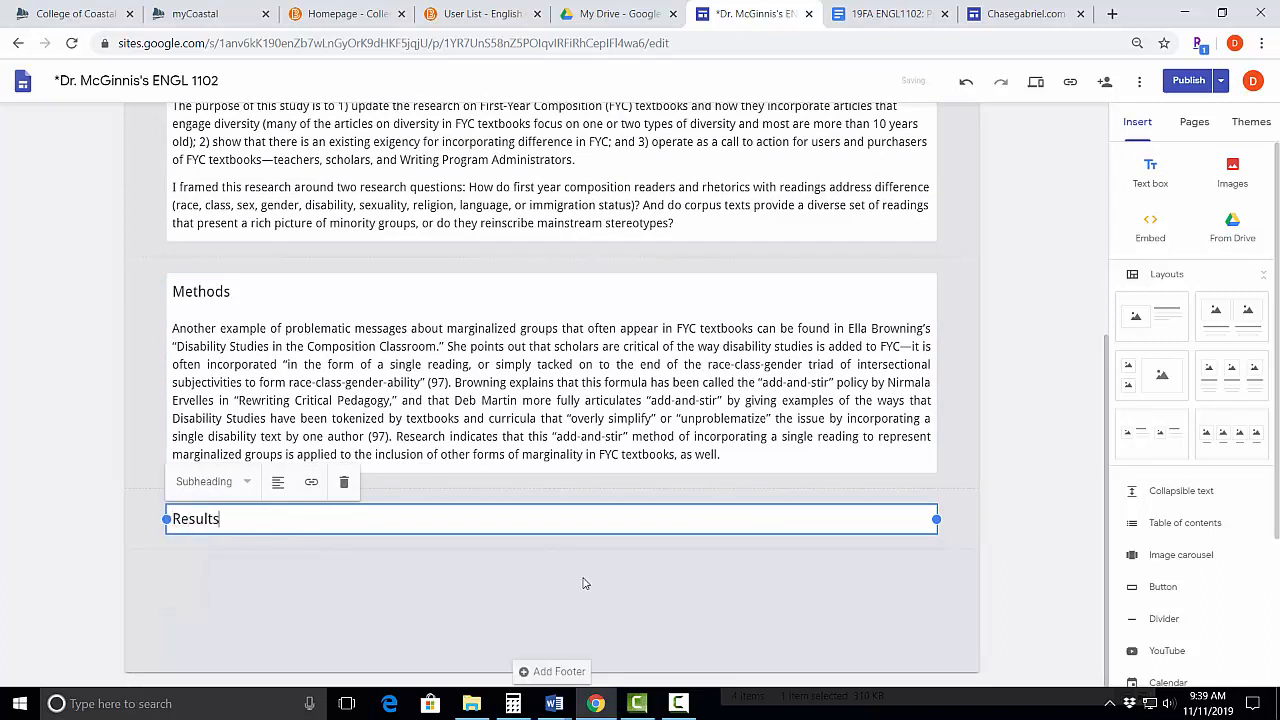
Insert a normal-text box and group it directly beneath the "Results" subheading
click(1152, 180)
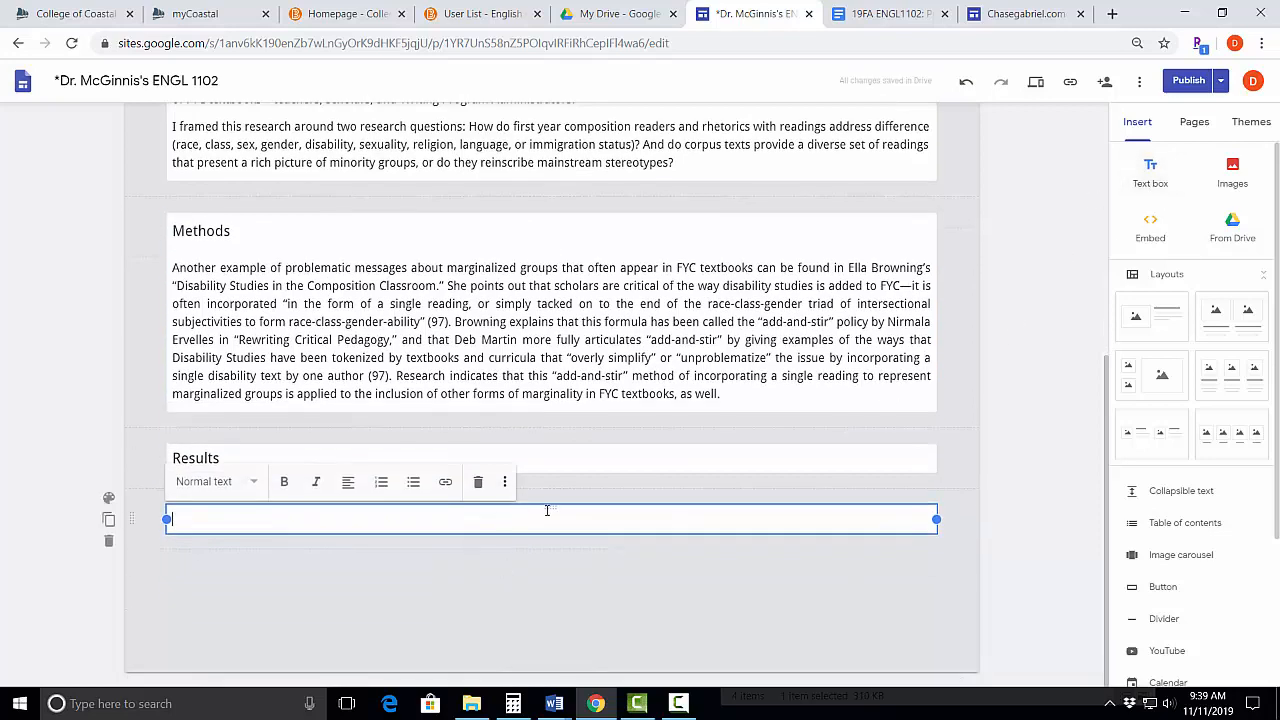
drag(549, 507, 555, 478)
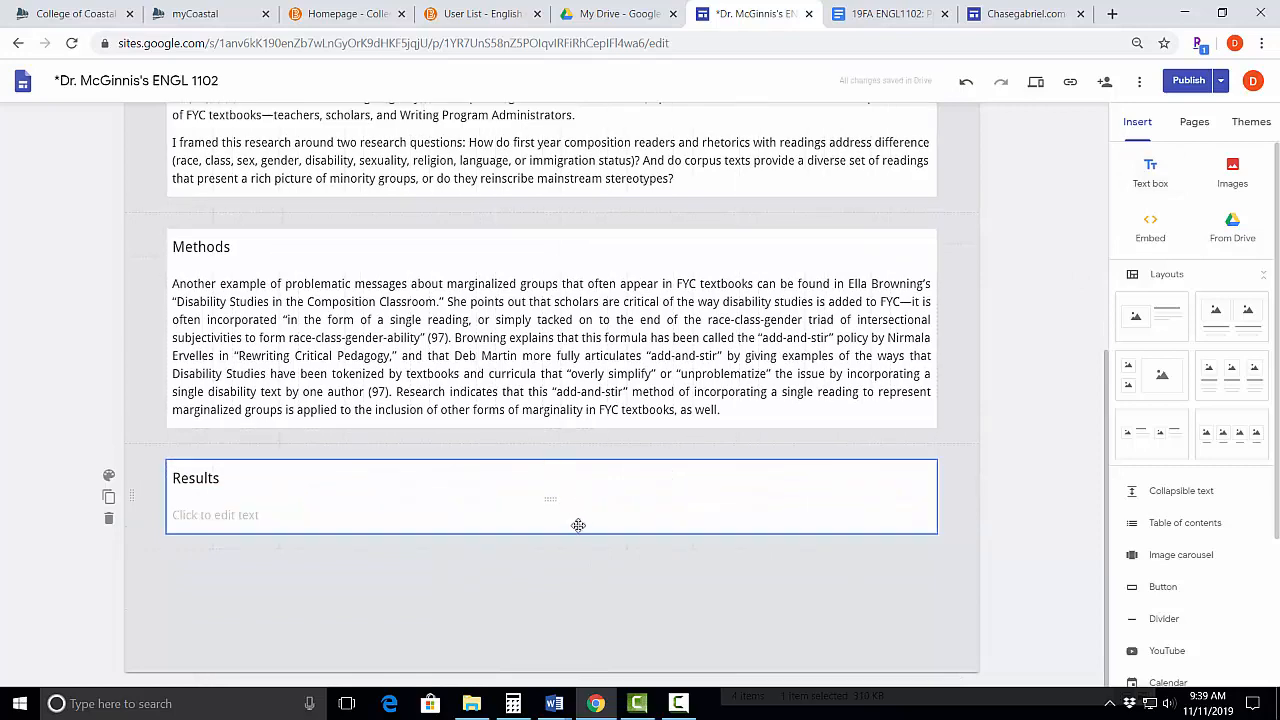
Paste the copied "add-and-stir" paragraph into the empty text box beneath the "Results" subheading
click(492, 512)
key(ctrl+v)
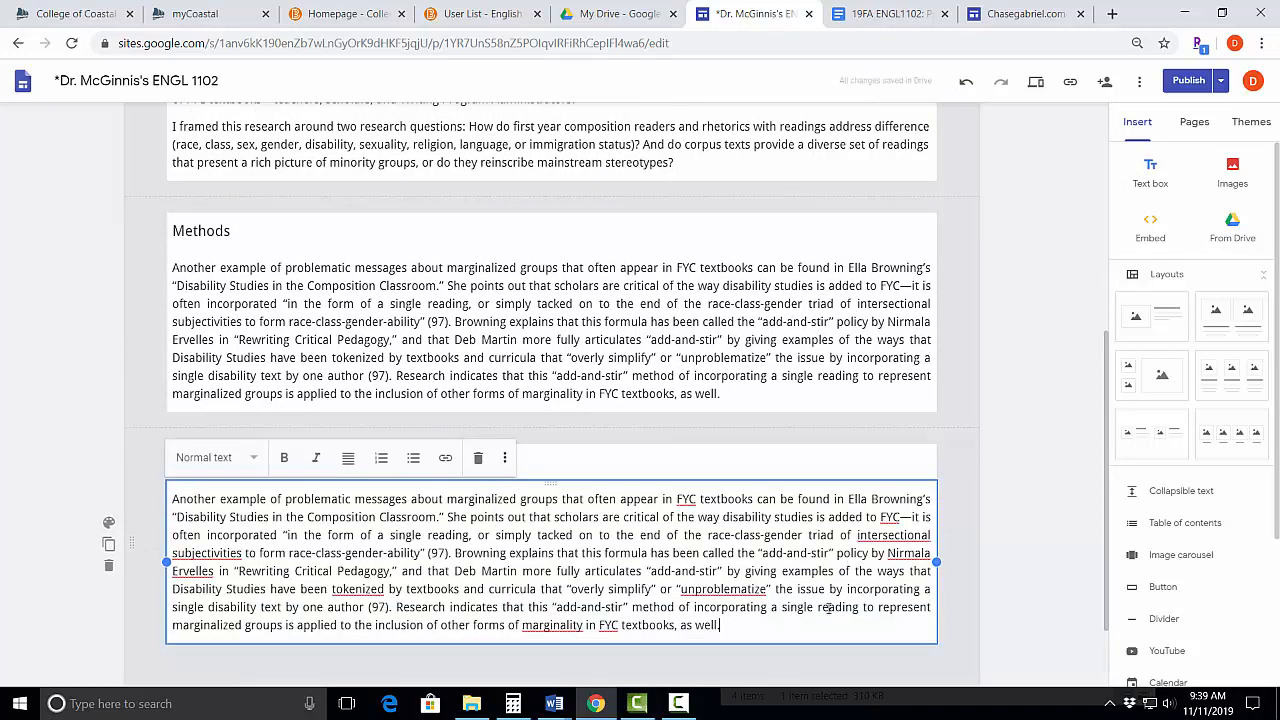
scroll(828, 608, down, 2)
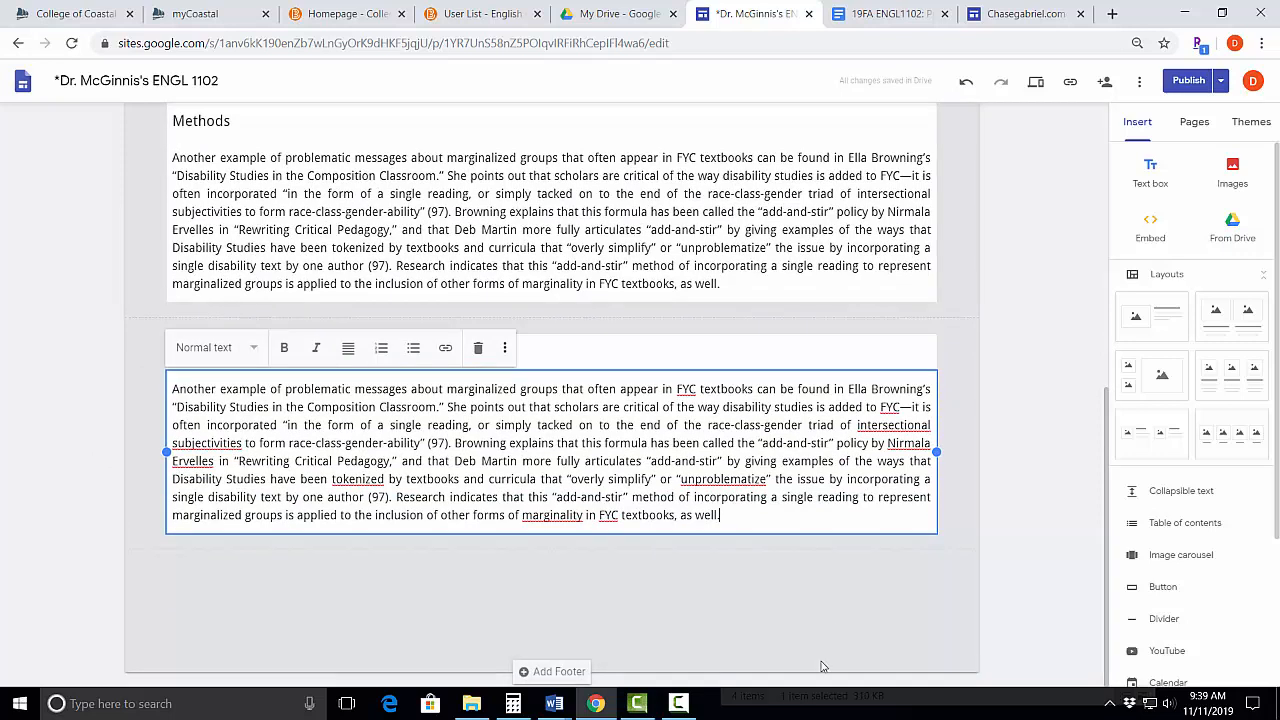
Upload the image Figure 1 from the Figures folder inside Dissertation articles and place it below the Results section
mouse_move(562, 708)
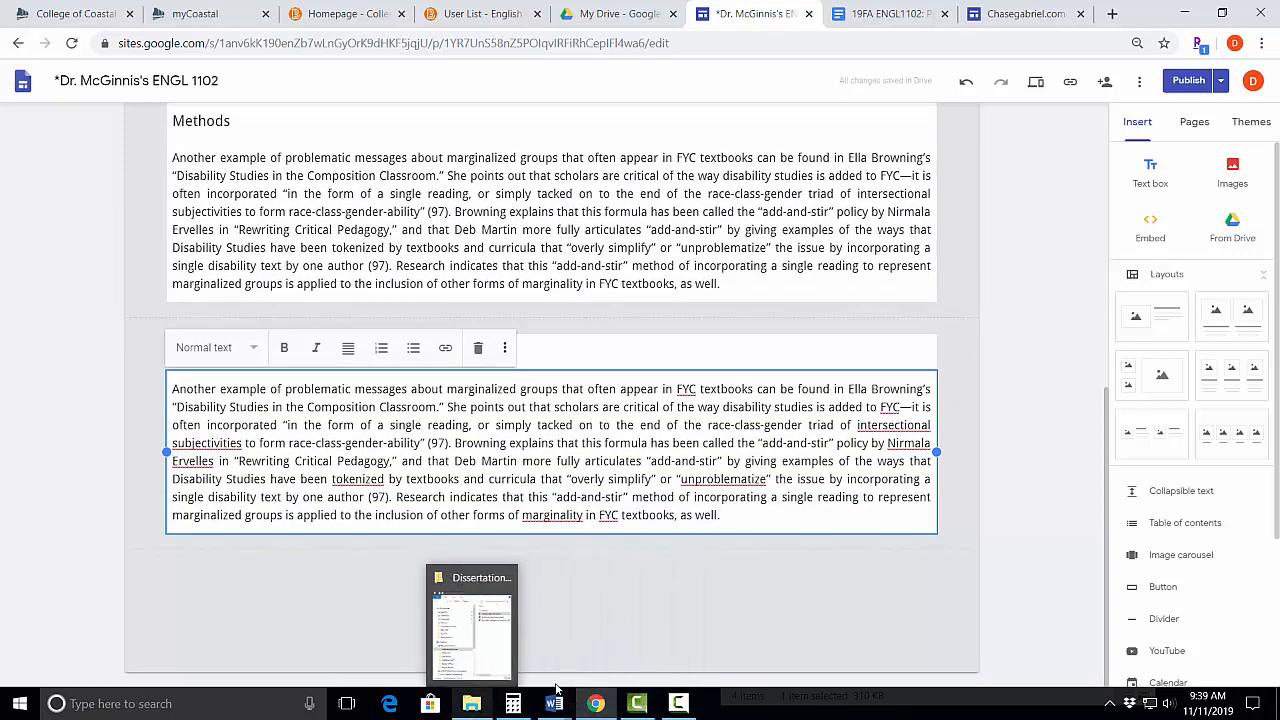
click(1232, 172)
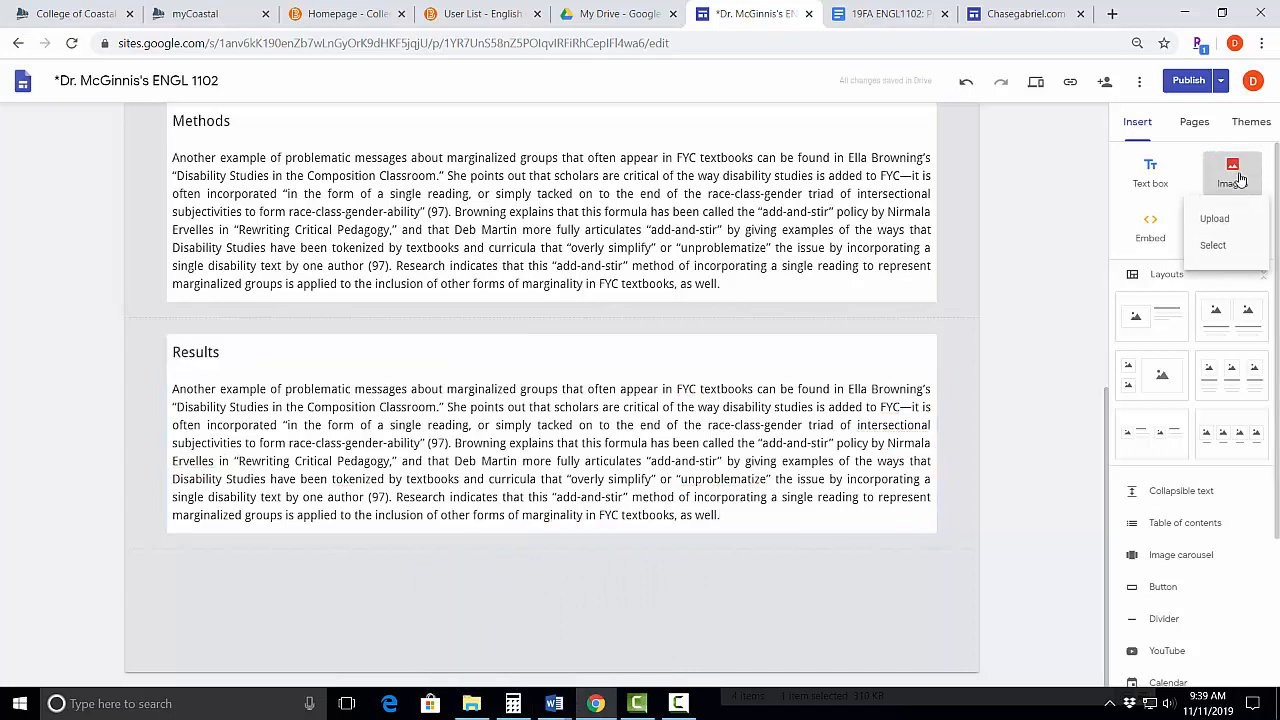
click(1214, 218)
click(99, 297)
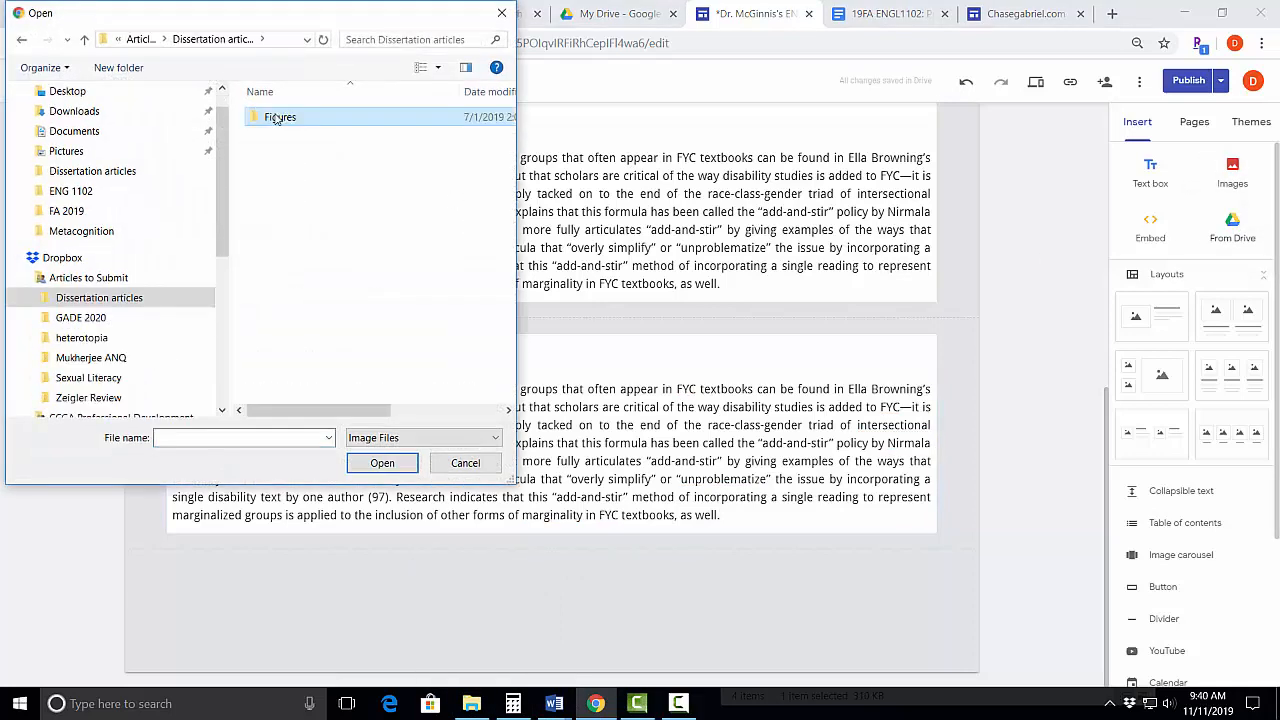
double_click(271, 114)
double_click(283, 122)
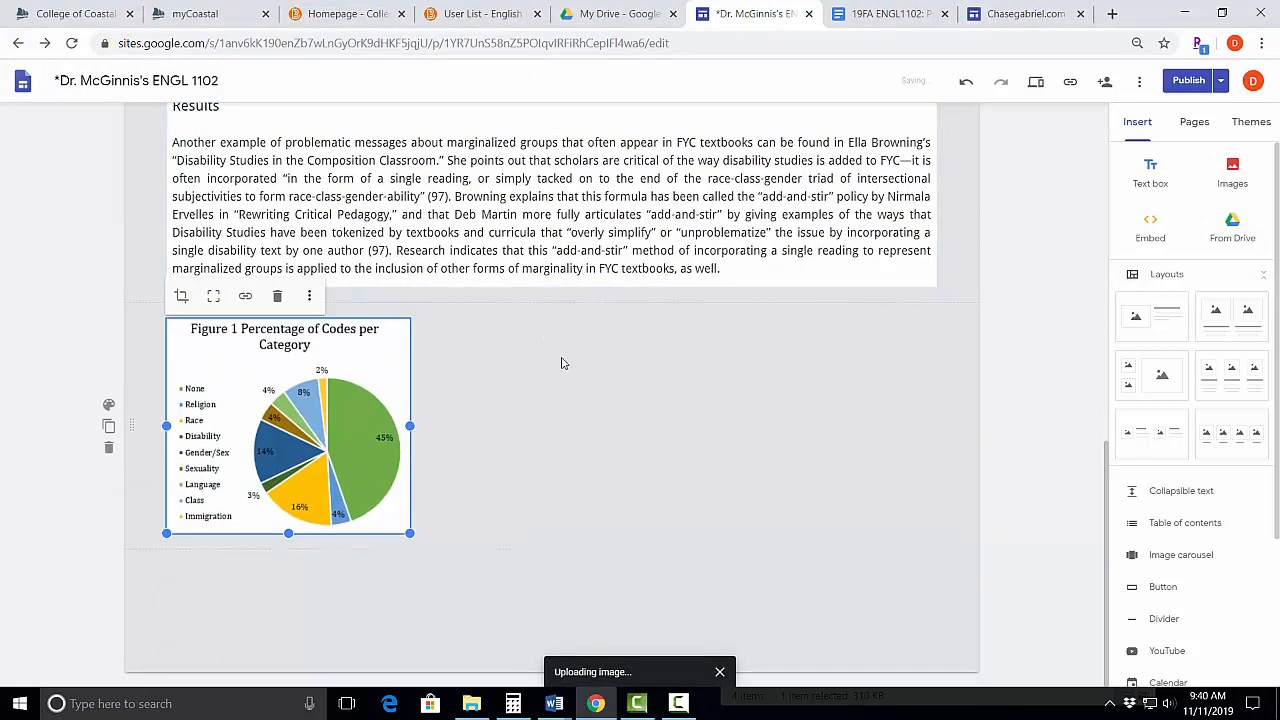
scroll(590, 450, up, 2)
scroll(549, 510, down, 1)
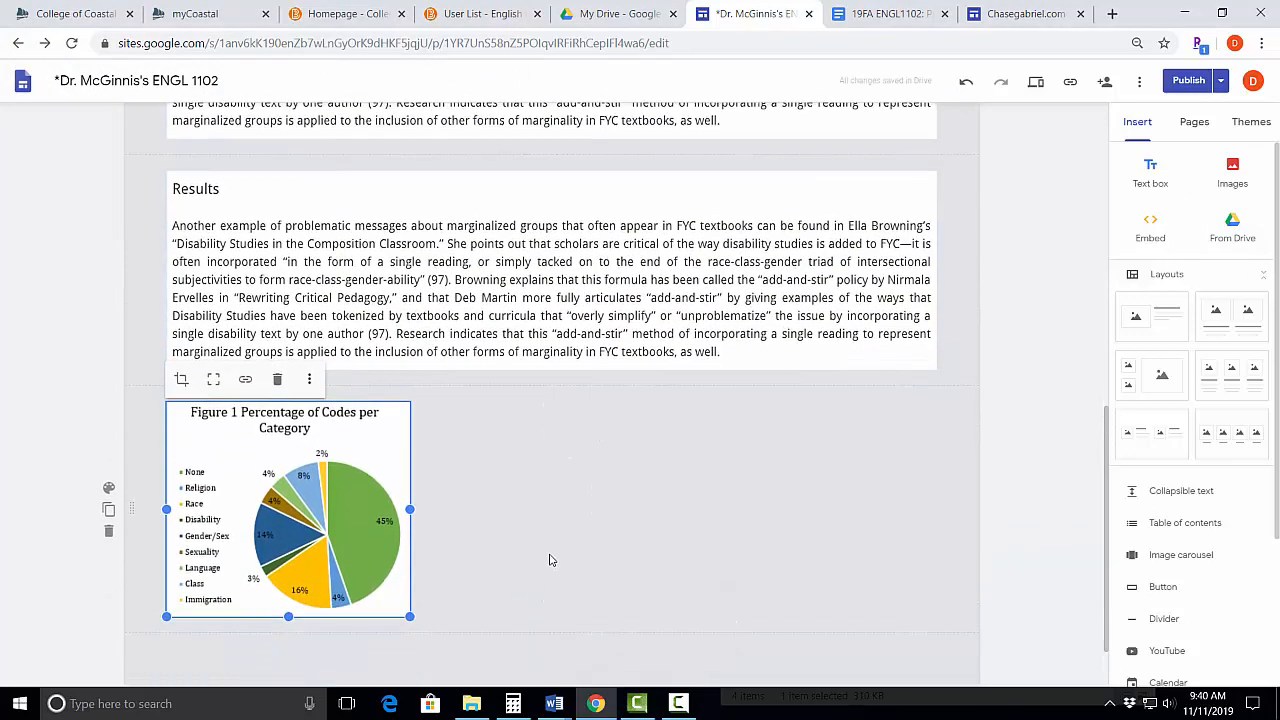
Add a text box containing the copied "add-and-stir" paragraph and place it to the right of the Figure 1 pie chart
click(1150, 176)
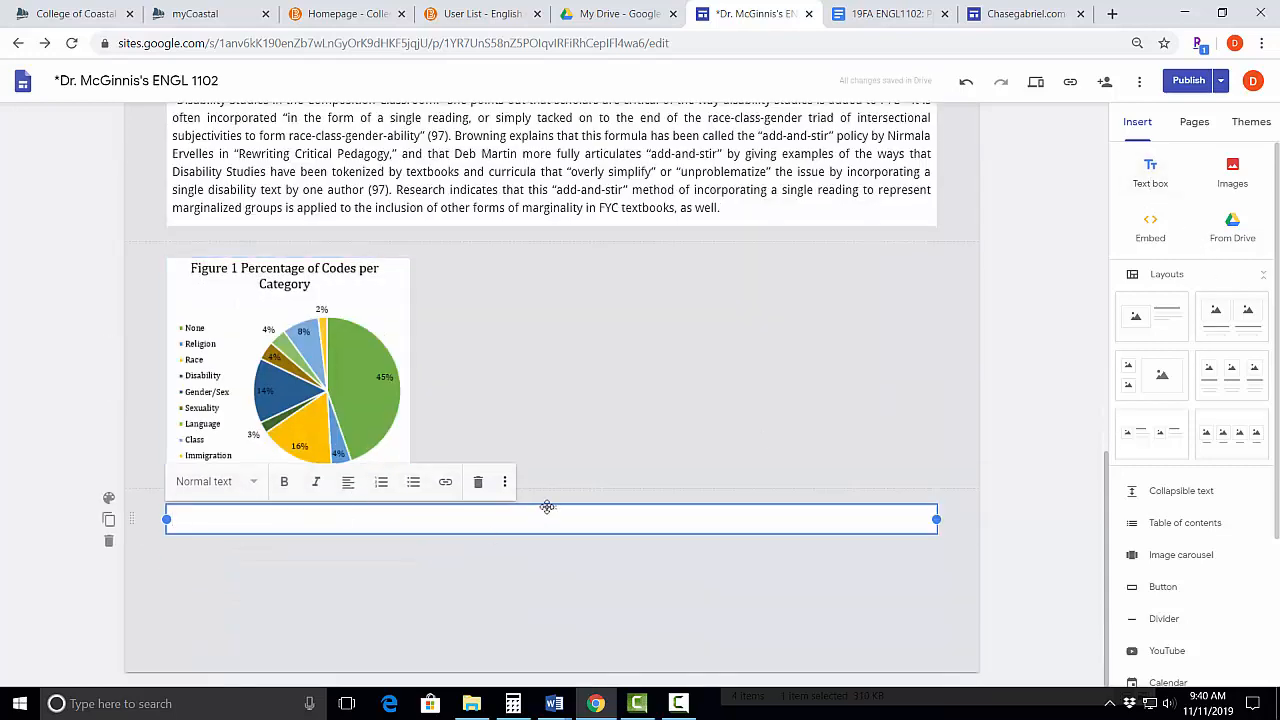
drag(547, 507, 414, 512)
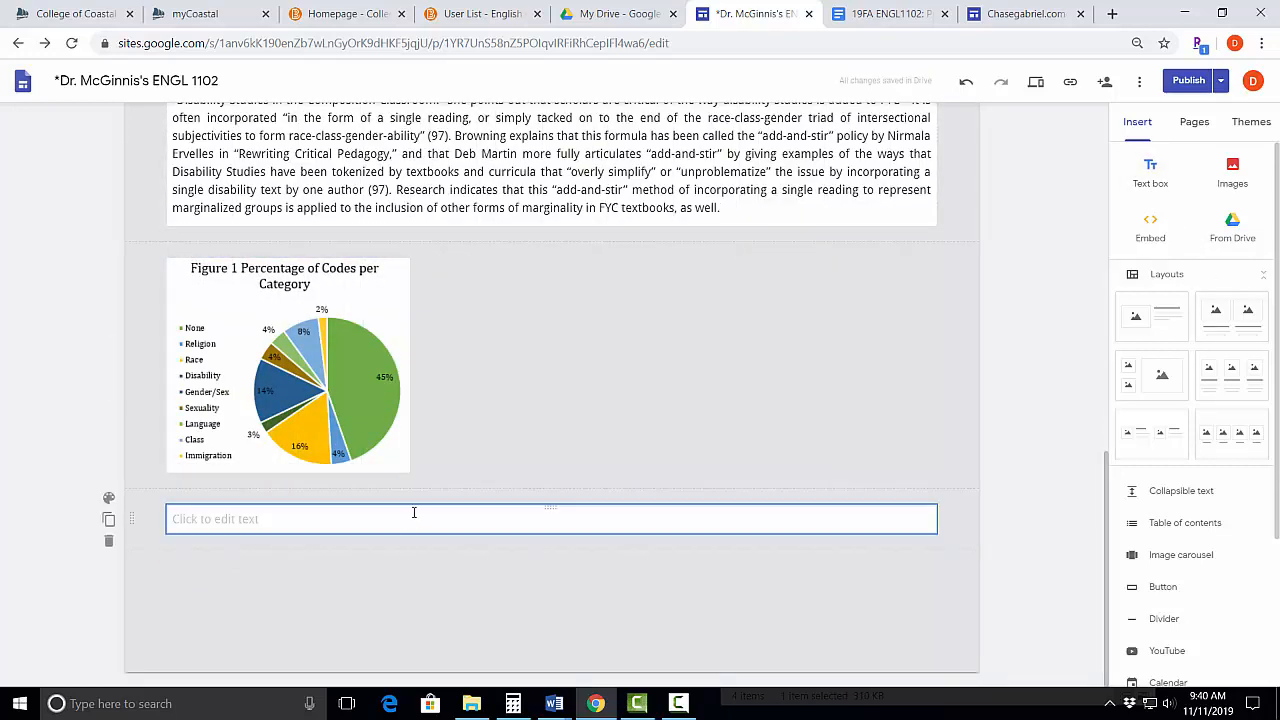
click(548, 519)
key(ctrl+v)
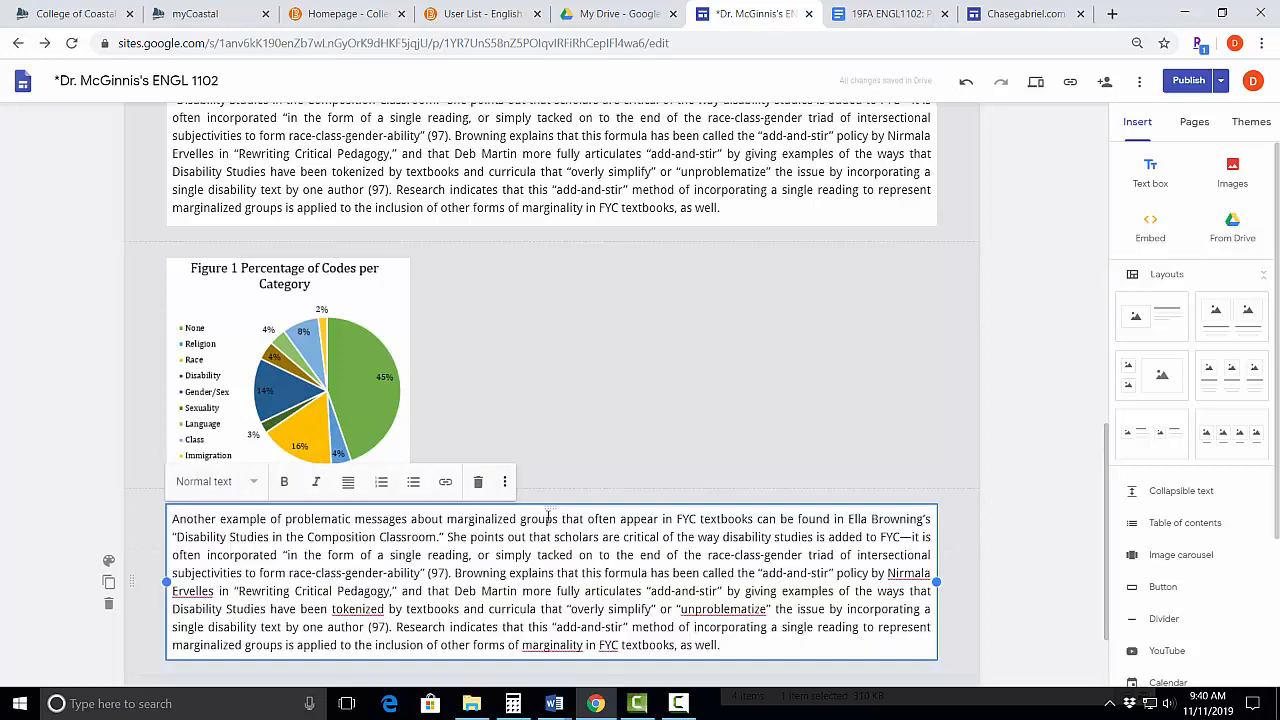
drag(557, 507, 597, 330)
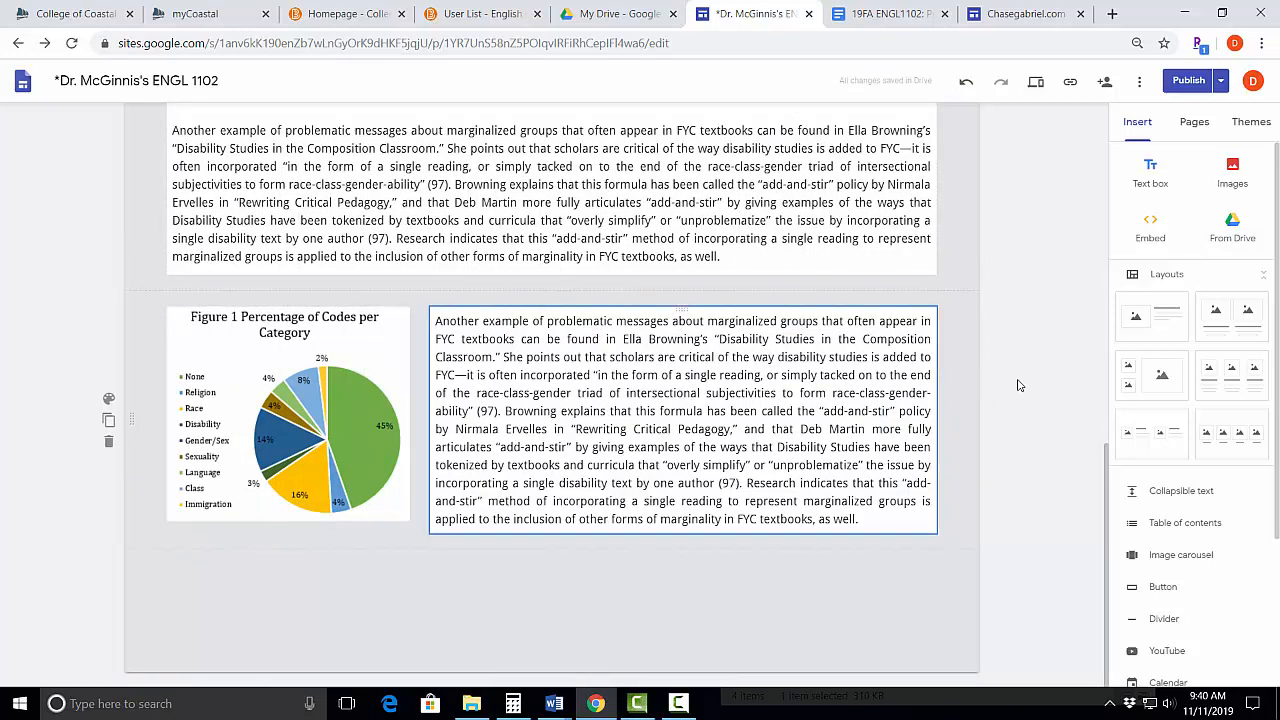
Add a full-width text box below the Figure 1 row and paste the "add-and-stir" paragraph into it
click(1150, 170)
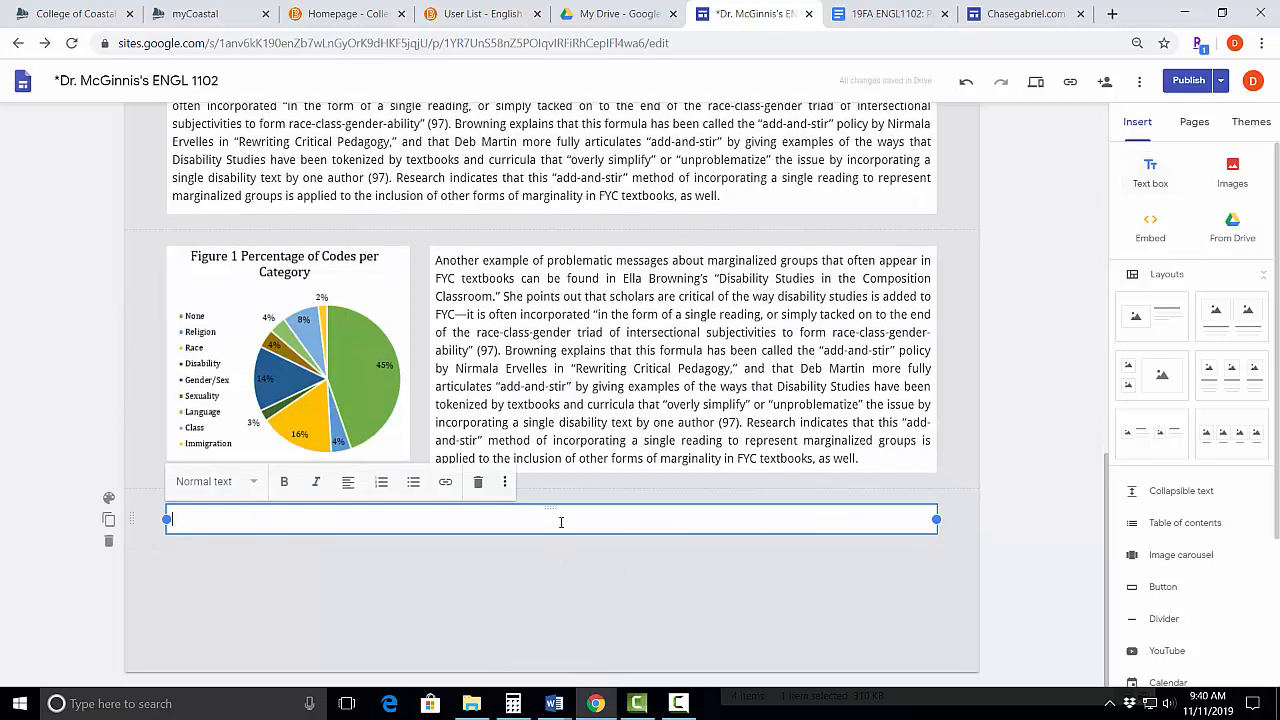
key(ctrl+v)
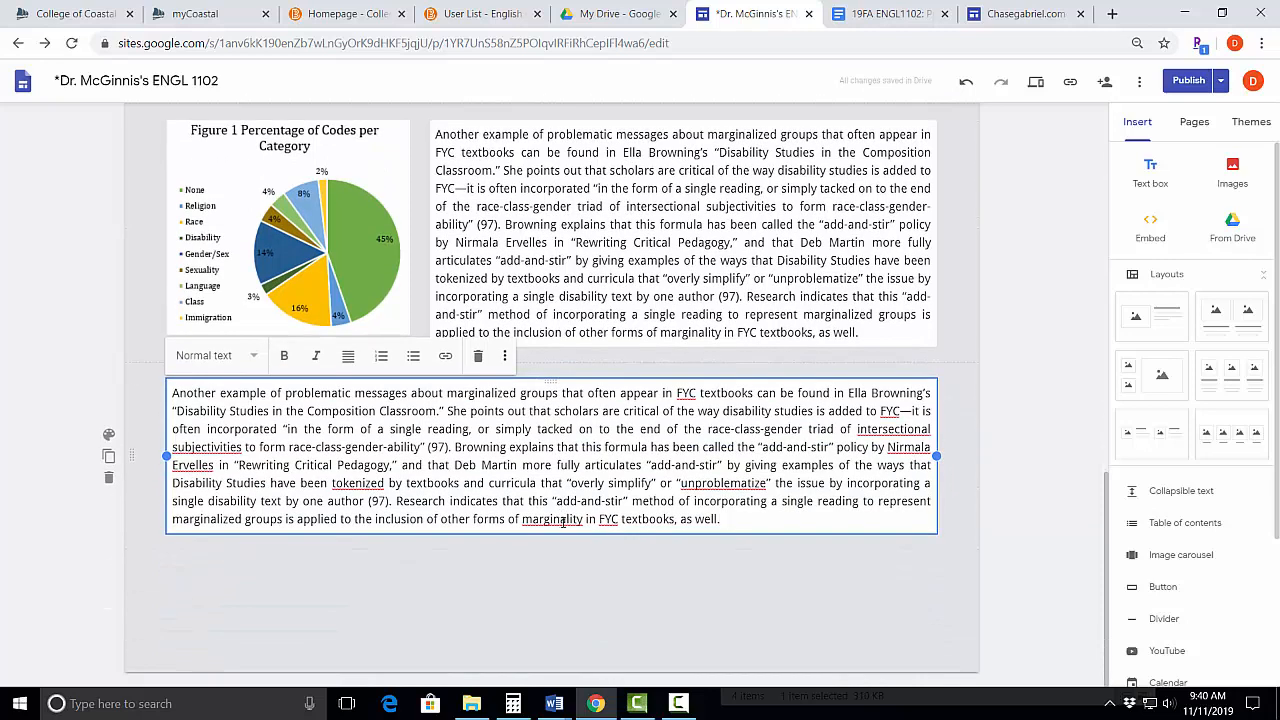
click(680, 618)
Upload the image Figure 2 from the Figures folder and place it below the last full-width paragraph
click(1233, 178)
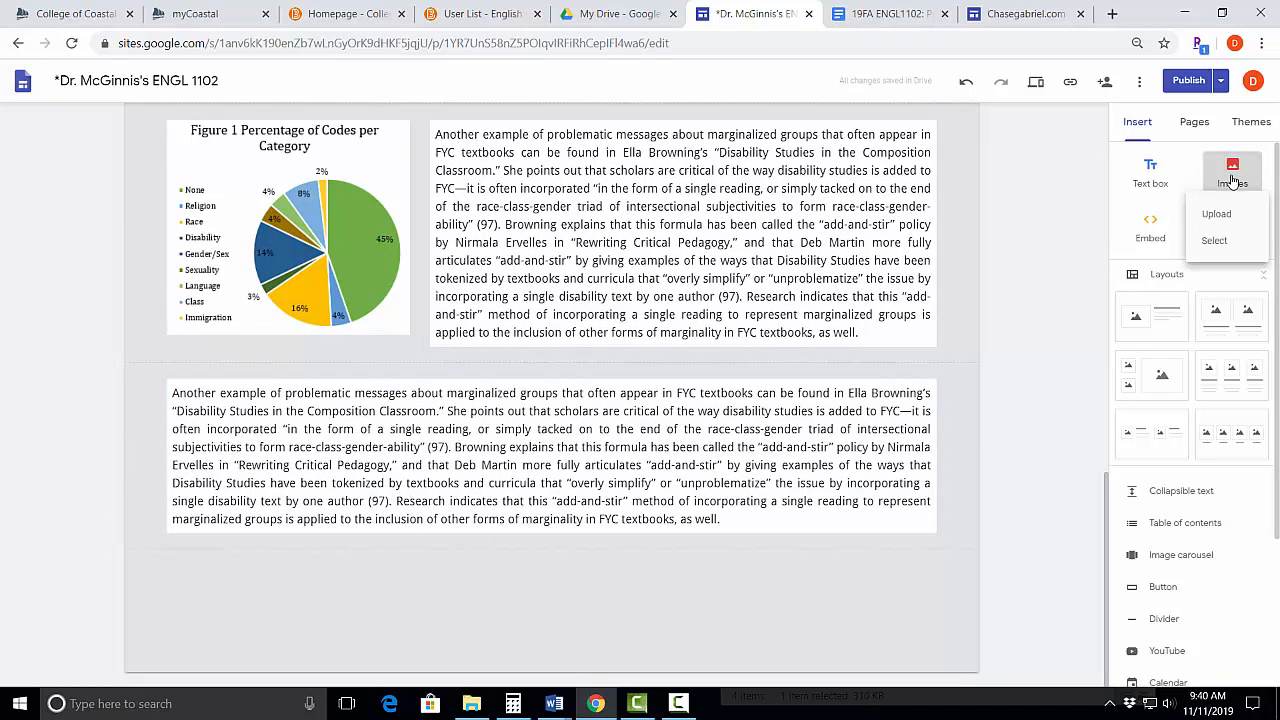
click(1234, 213)
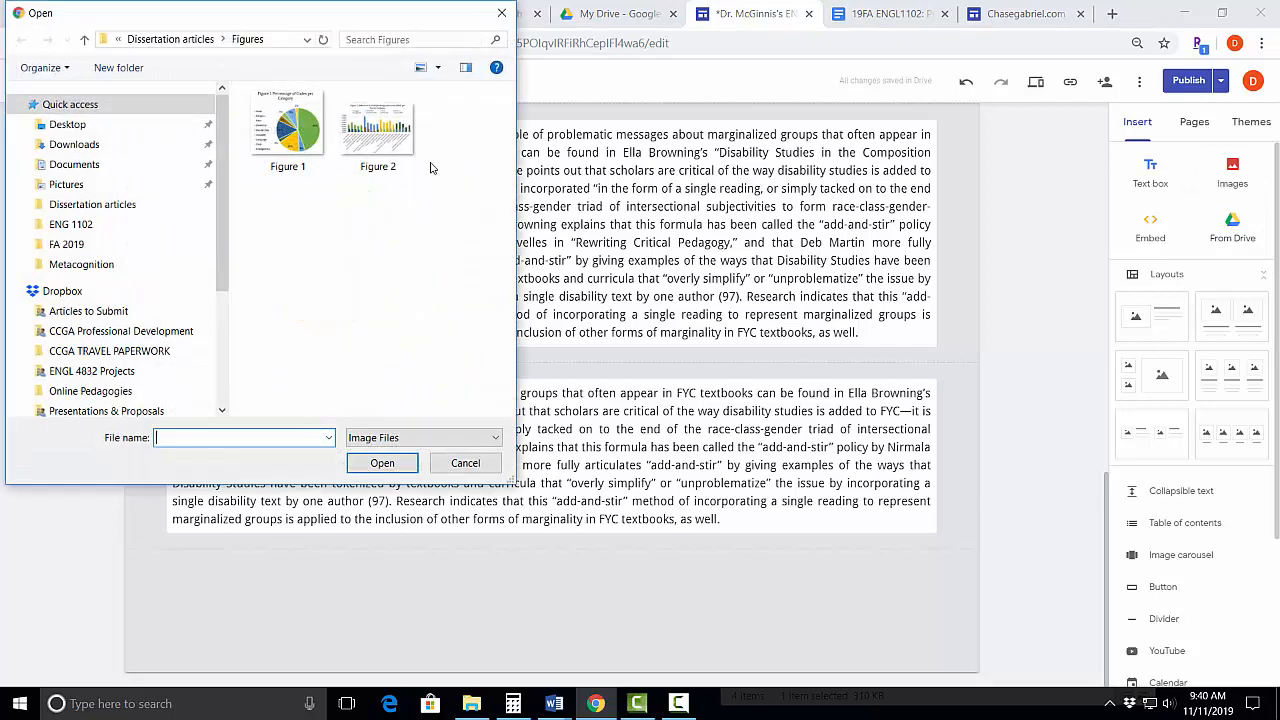
click(375, 132)
click(383, 457)
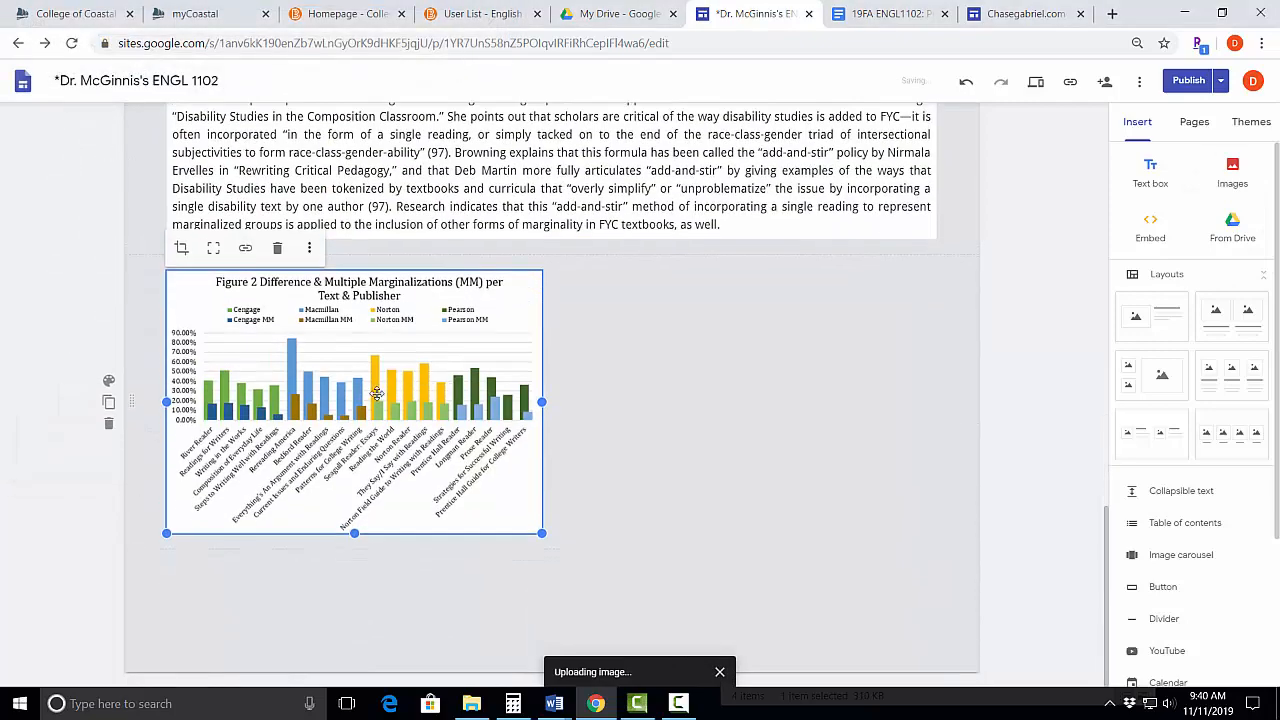
Add a text box with the copied "add-and-stir" paragraph and place it to the left of the Figure 2 bar chart
click(1148, 182)
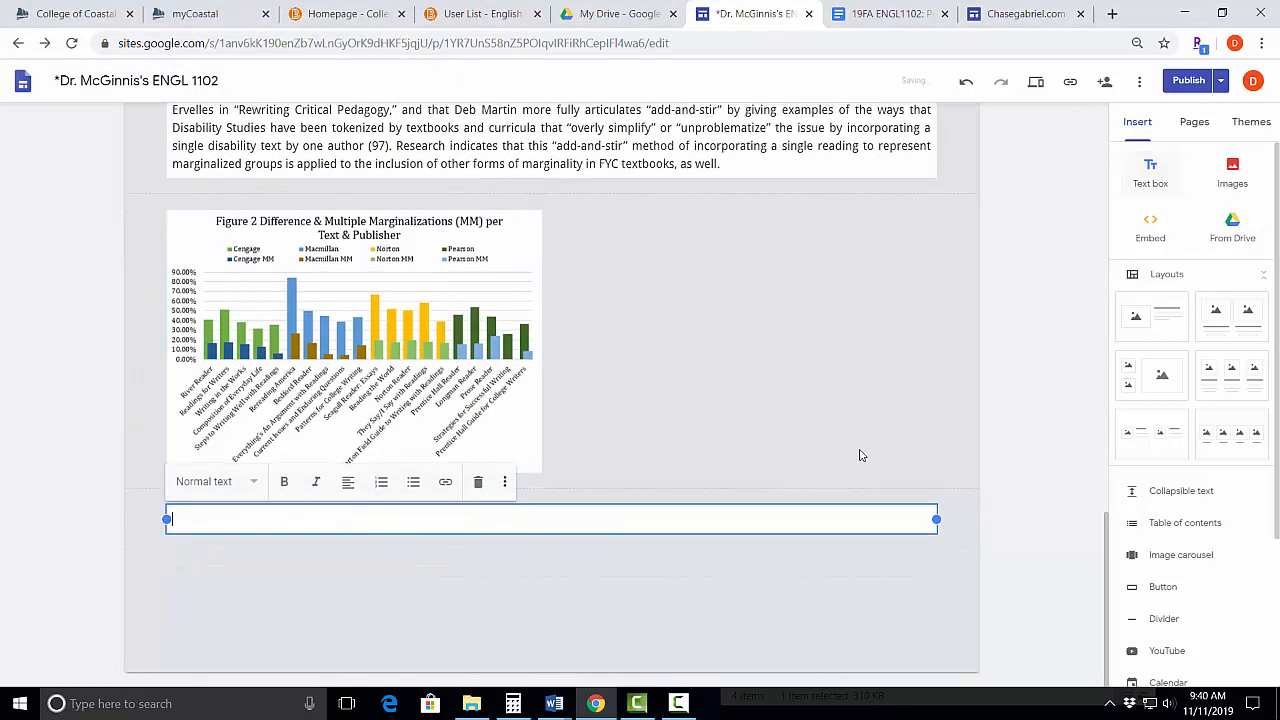
text(Another example of problematic messages about marginalized groups that often appear in FYC textbooks can be found in Ella Browning’s "Disability Studies in the Composition Classroom." She points out that scholars are critical of the way disability studies is added to FYC—it is often incorporated "in the form of a single reading, or simply tacked on to the end of the race-class-gender triad of intersectional subjectivities to form race-class-gender-ability" (97). Browning explains that this formula has been called the "add-and-stir" policy by Nirmala Ervelles in "Rewriting Critical Pedagogy," and that Deb Martin more fully articulates "add-and-stir" by giving examples of the ways that Disability Studies have been tokenized by textbooks and curricula that "overly simplify" or "unproblematize" the issue by incorporating a single disability text by one author (97). Research indicates that this "add-and-stir" method of incorporating a single reading to represent marginalized groups is applied to the inclusion of other forms of marginality in FYC textbooks, as well.)
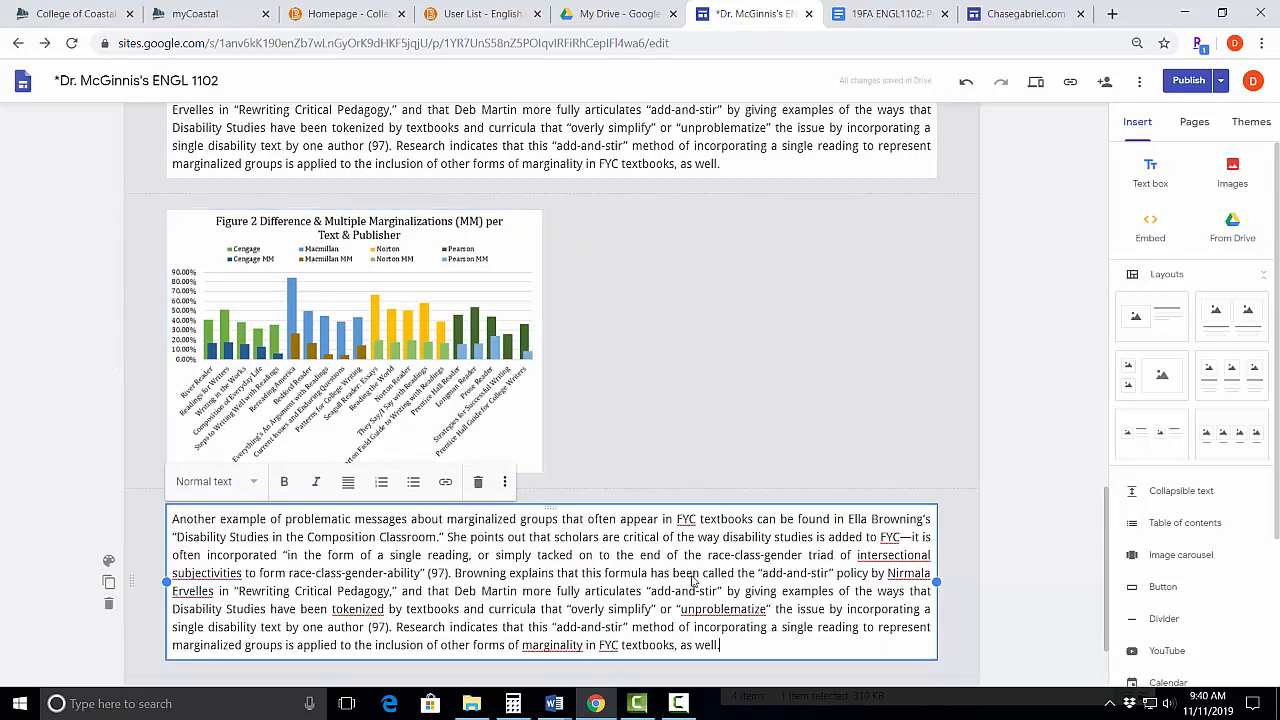
drag(640, 560, 137, 322)
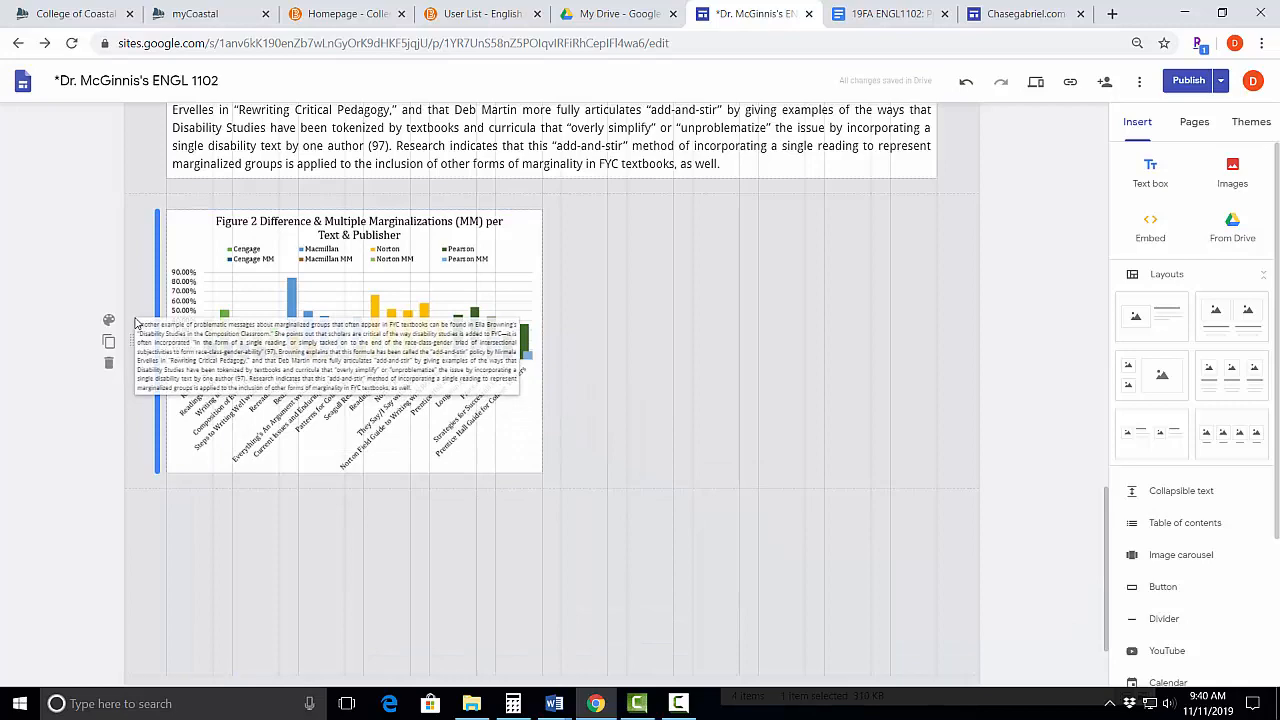
drag(137, 322, 137, 322)
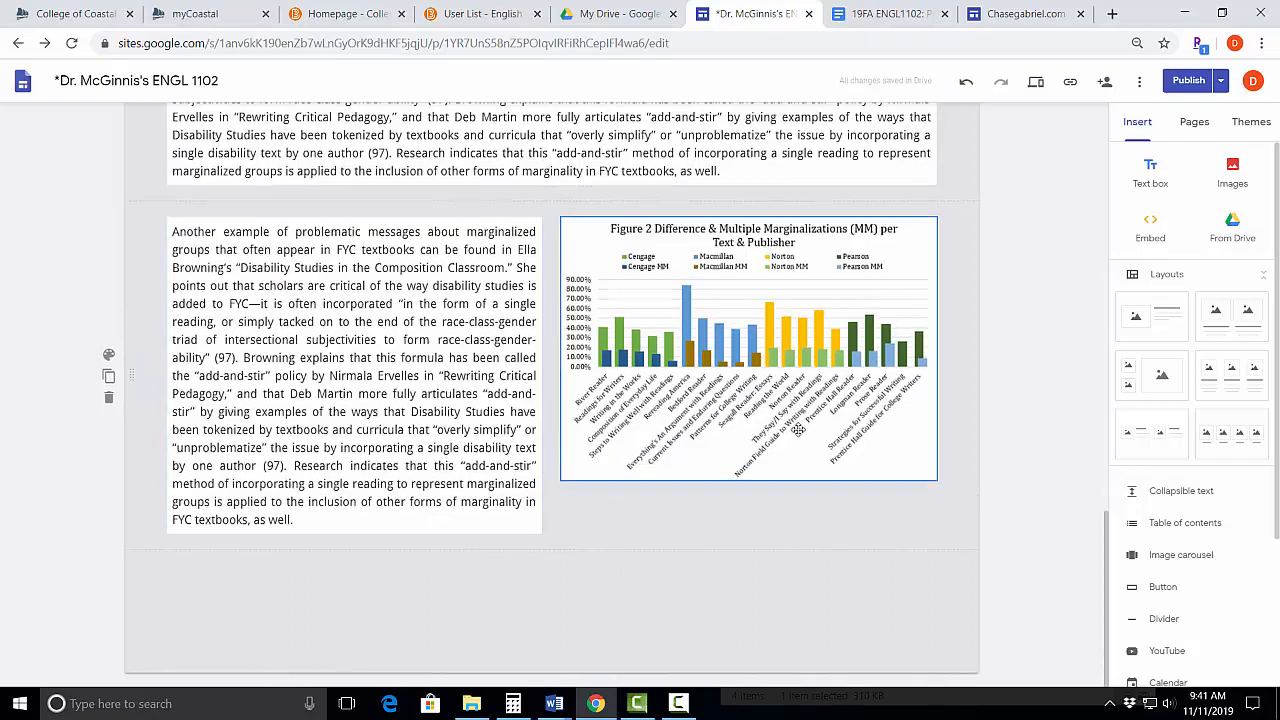
Add a text box grouped directly beneath the Figure 2 chart and enter the caption "Figure 2: Difference & Multiple Marginalizations"
scroll(797, 428, up, 5)
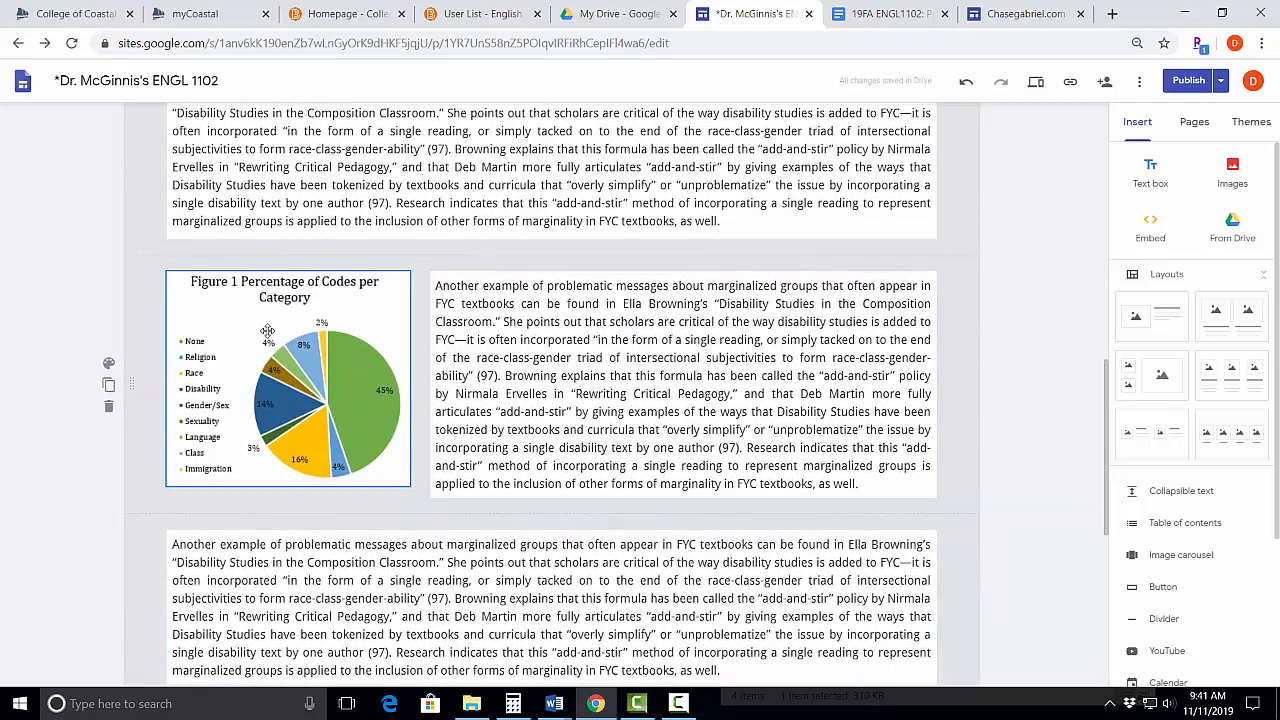
scroll(827, 474, down, 3)
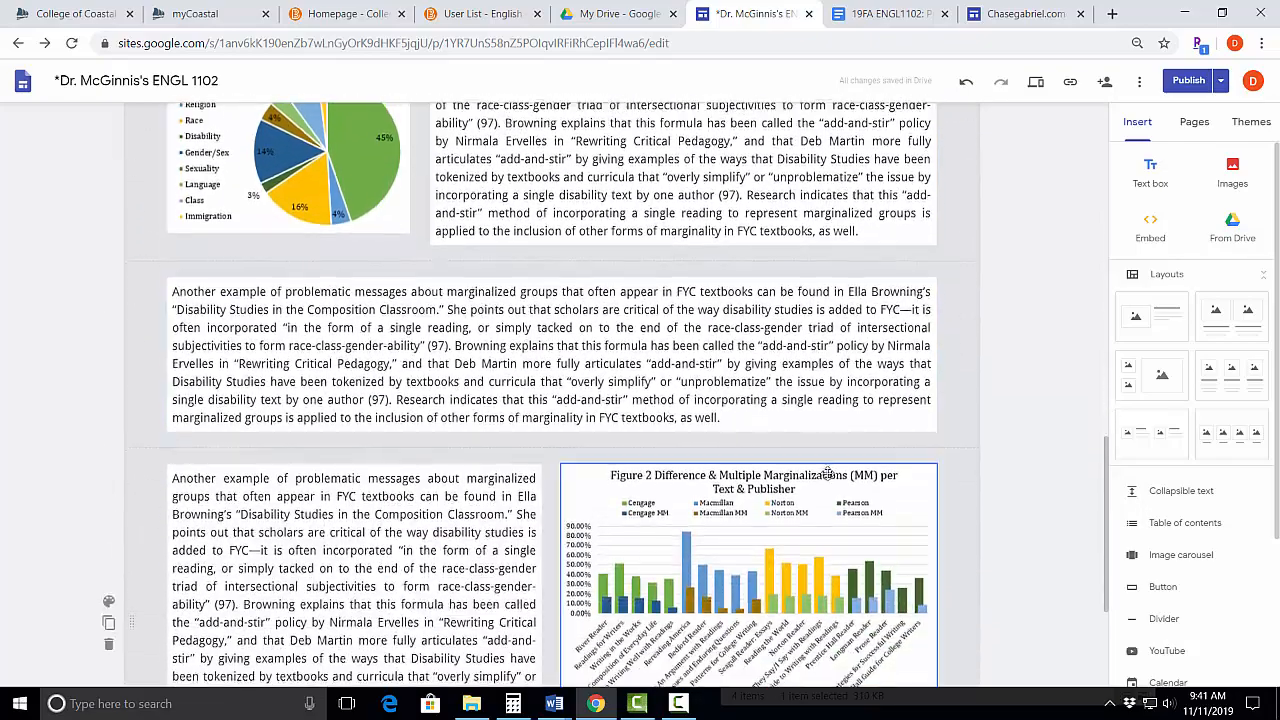
scroll(827, 474, down, 2)
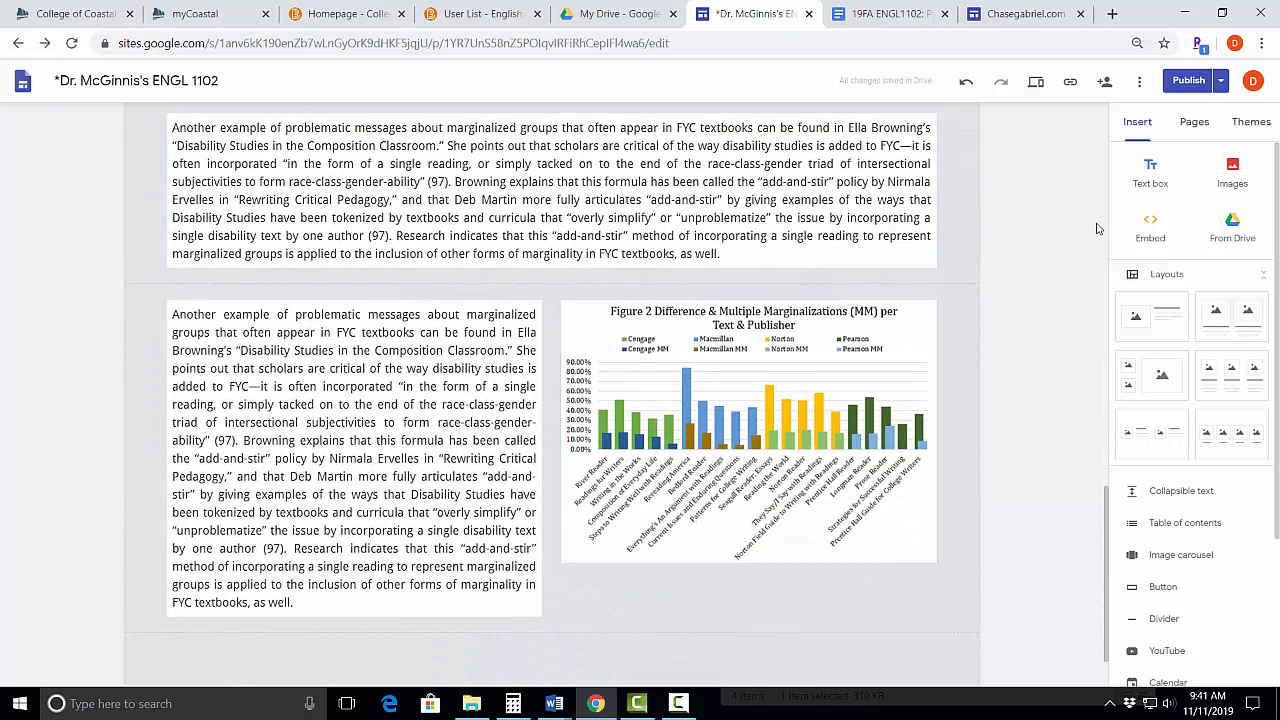
click(1152, 167)
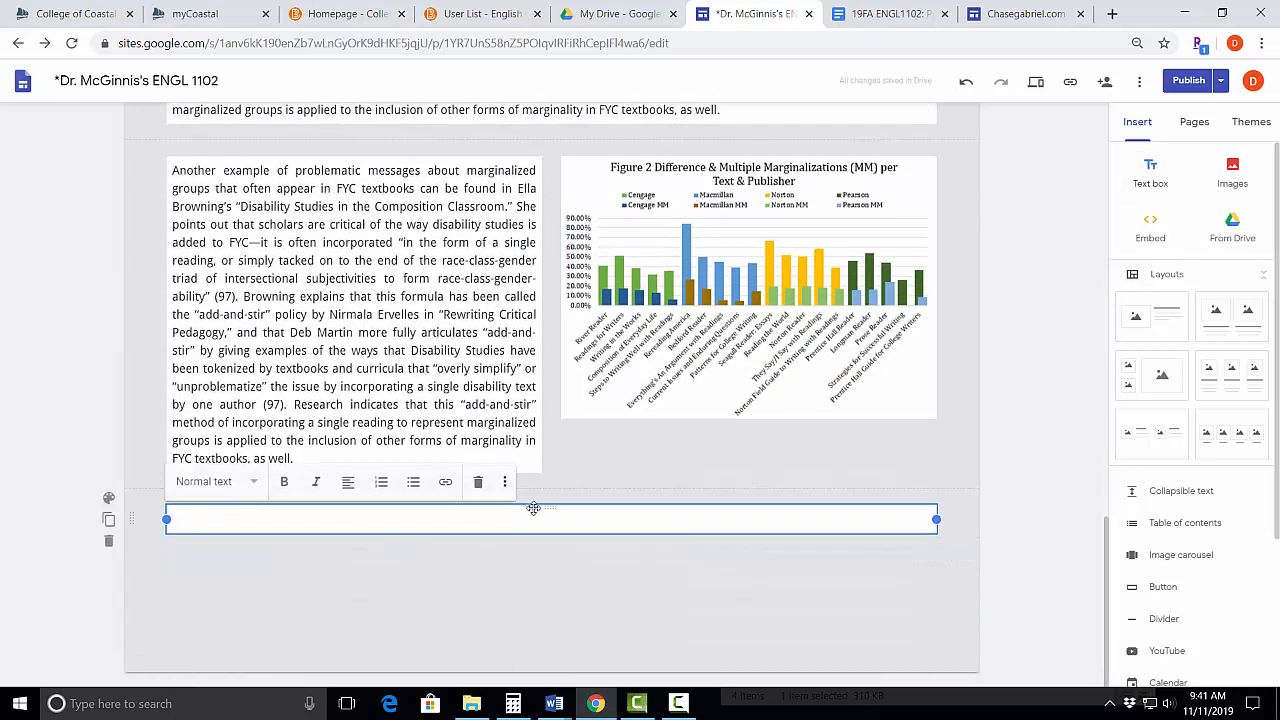
drag(546, 506, 628, 436)
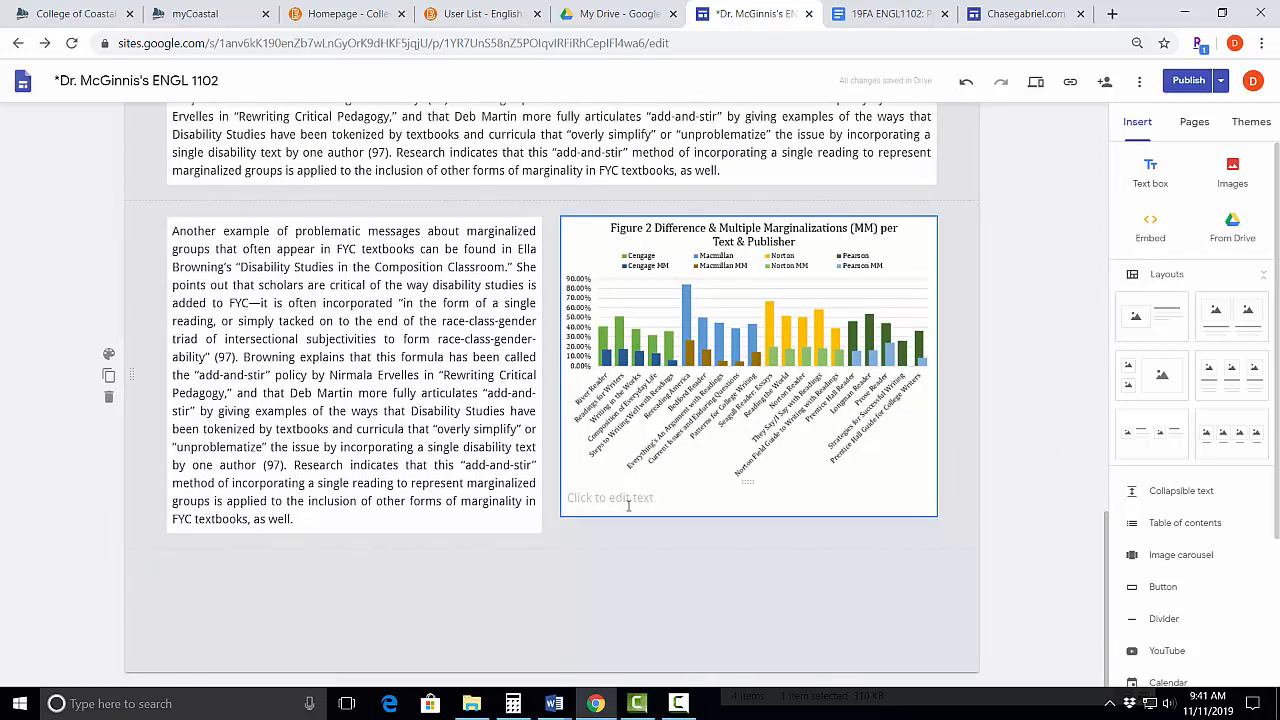
text(F)
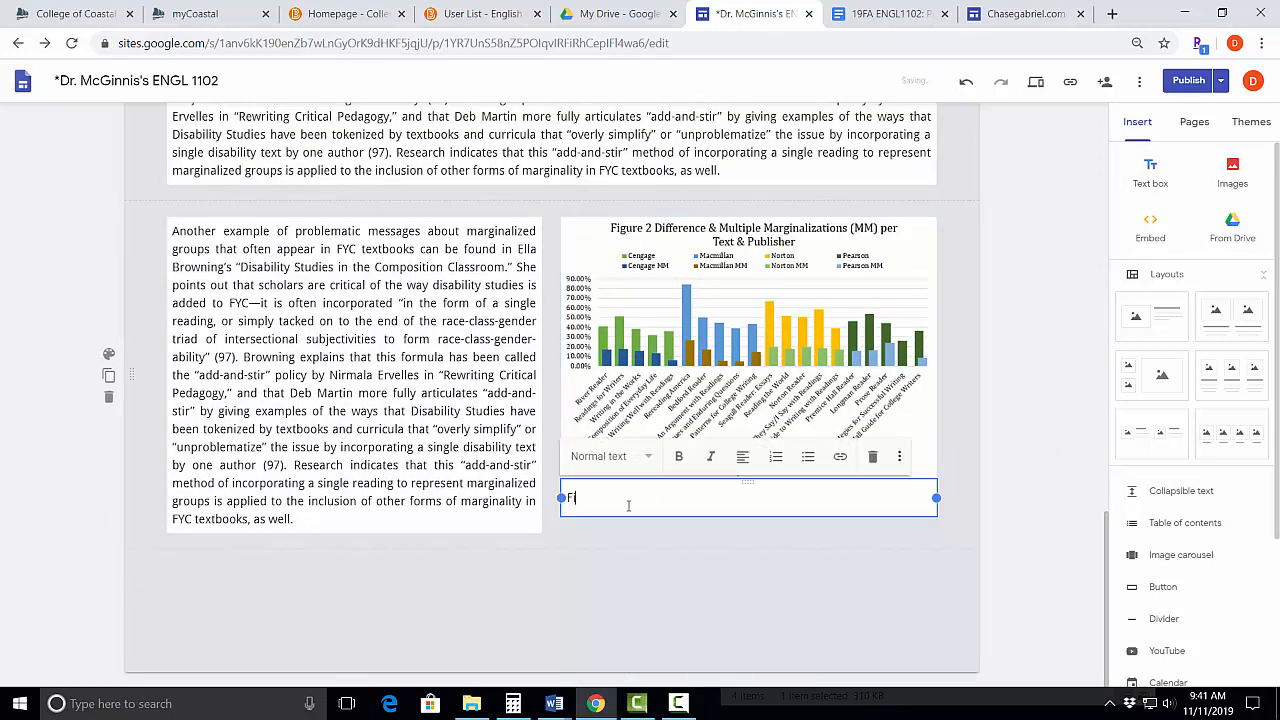
text(igure 2: Difference & Multiple Margi)
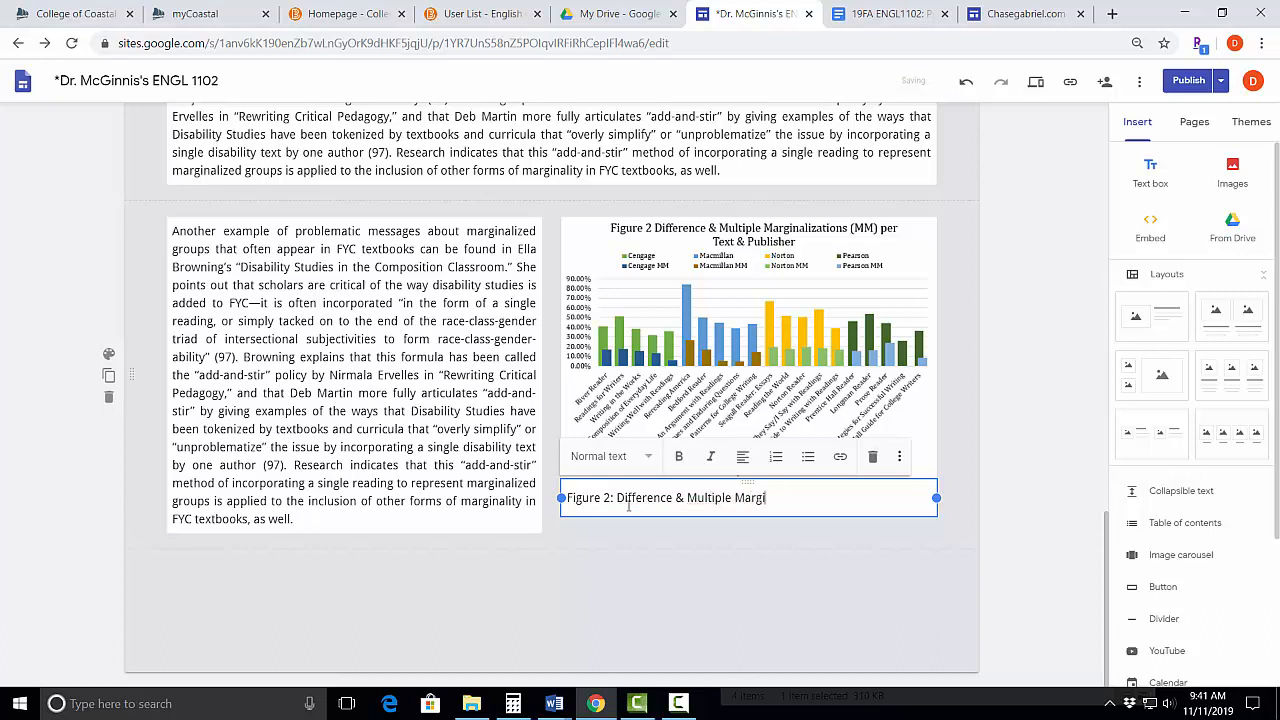
text(ons)
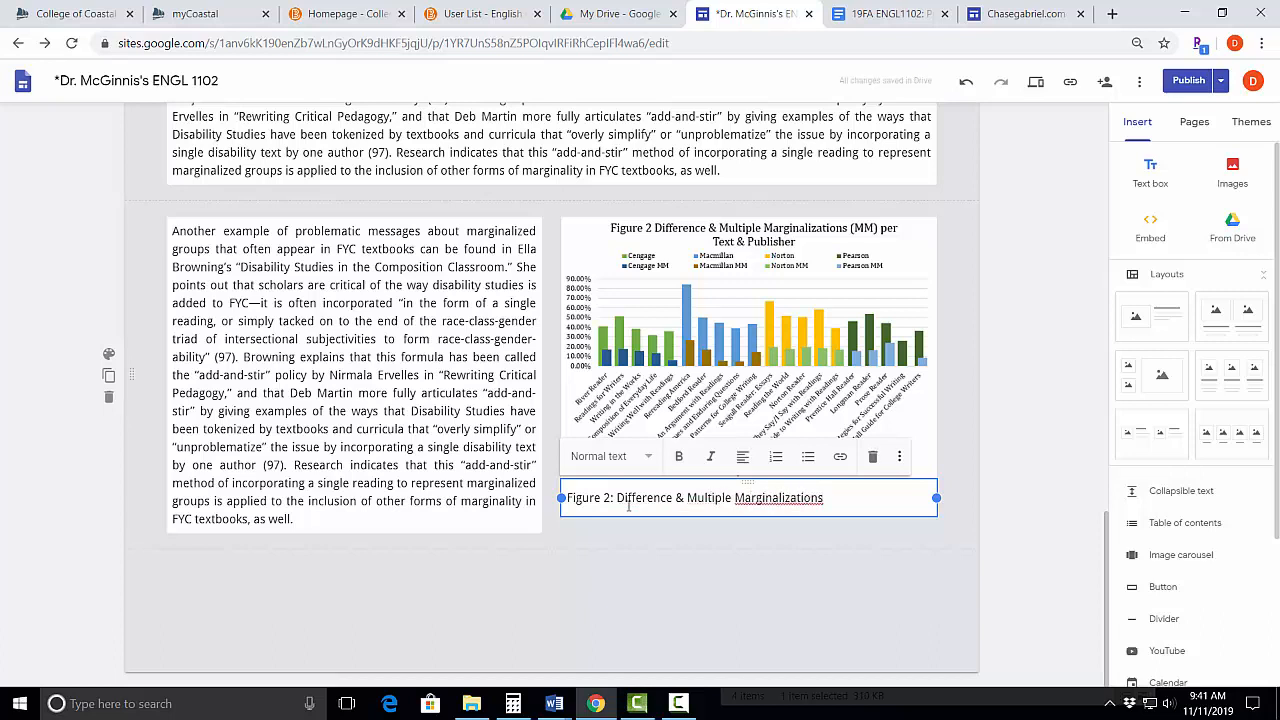
Change the whole Figure 2 caption to the Small text style and deselect the text box
triple_click(628, 507)
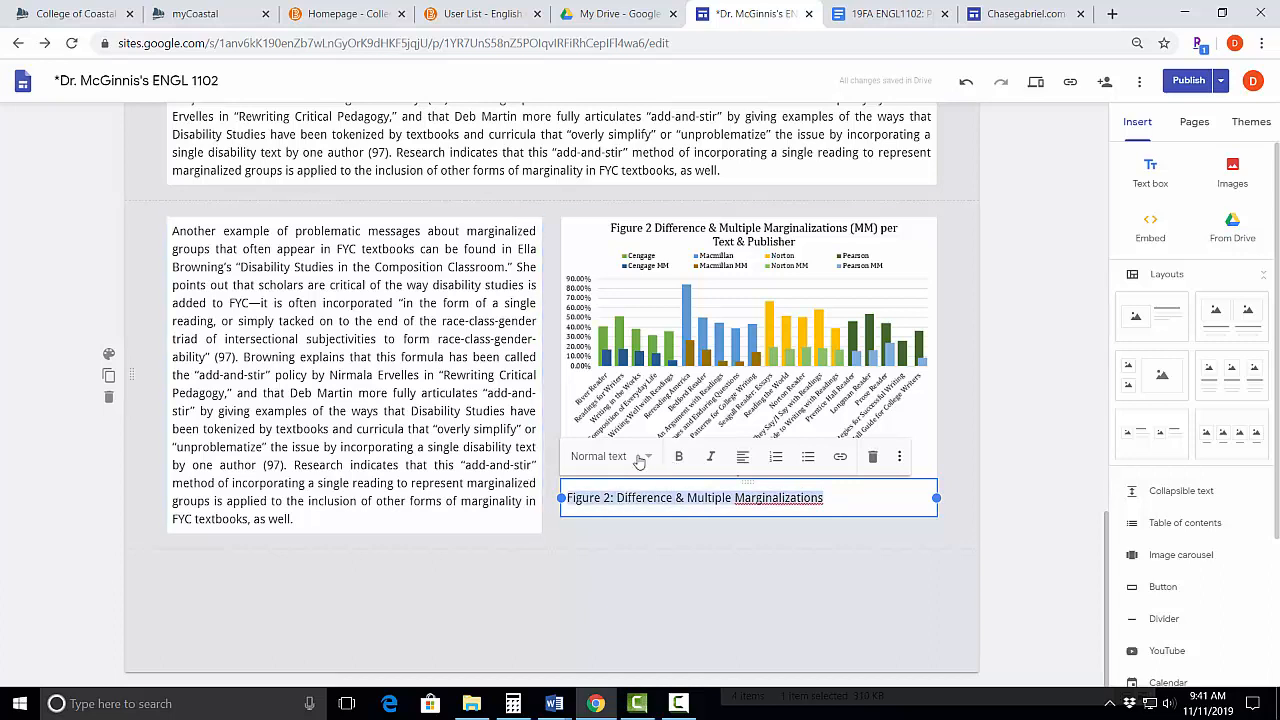
click(647, 456)
click(620, 562)
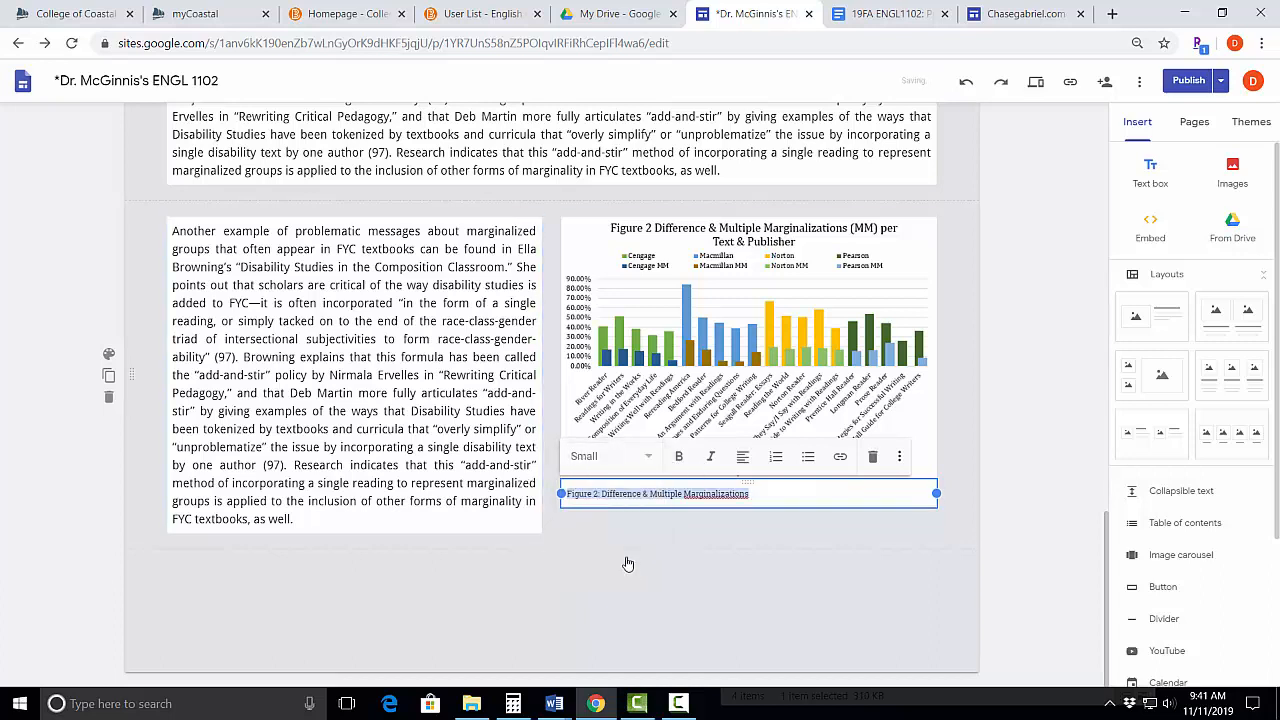
click(703, 584)
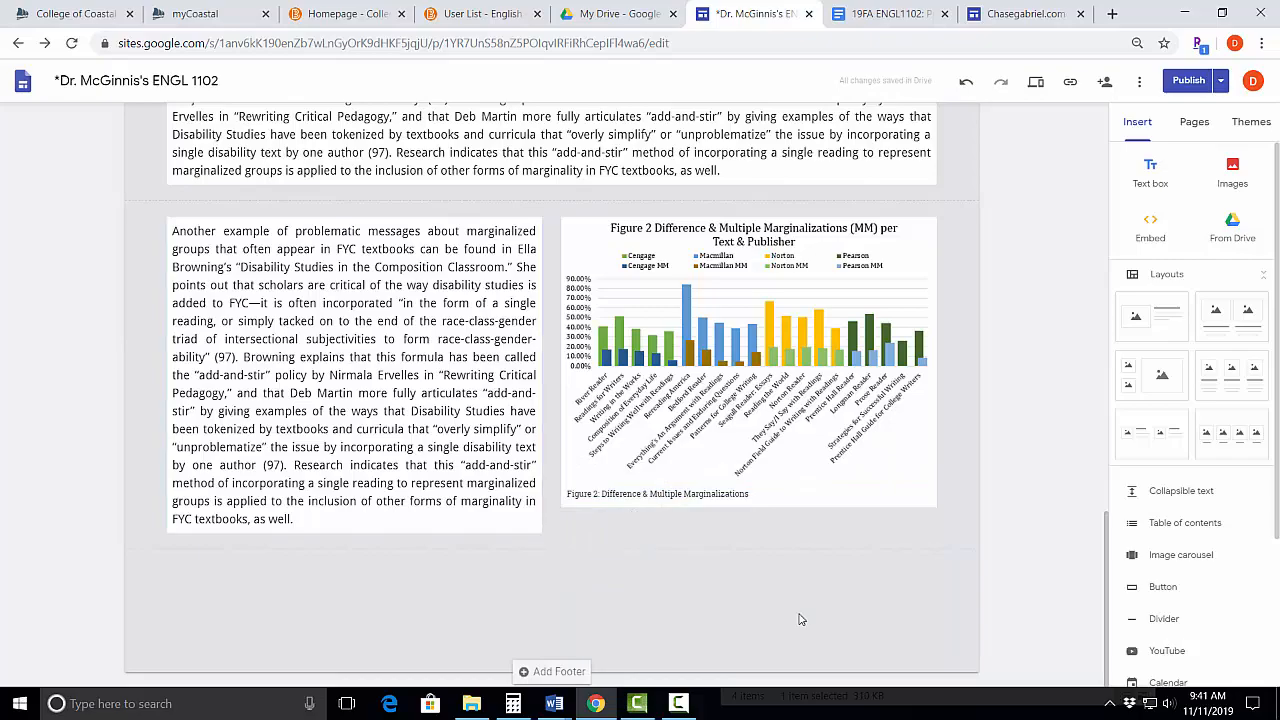
scroll(790, 600, up, 2)
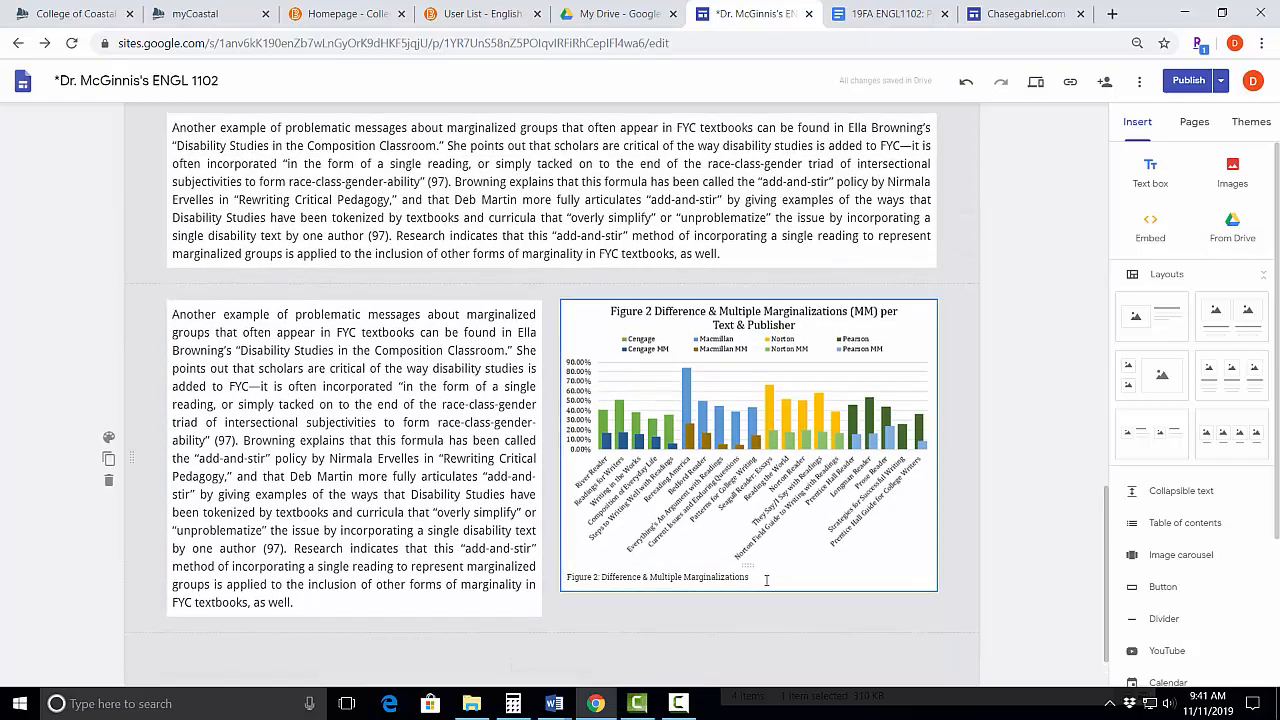
scroll(770, 597, up, 3)
scroll(770, 597, up, 15)
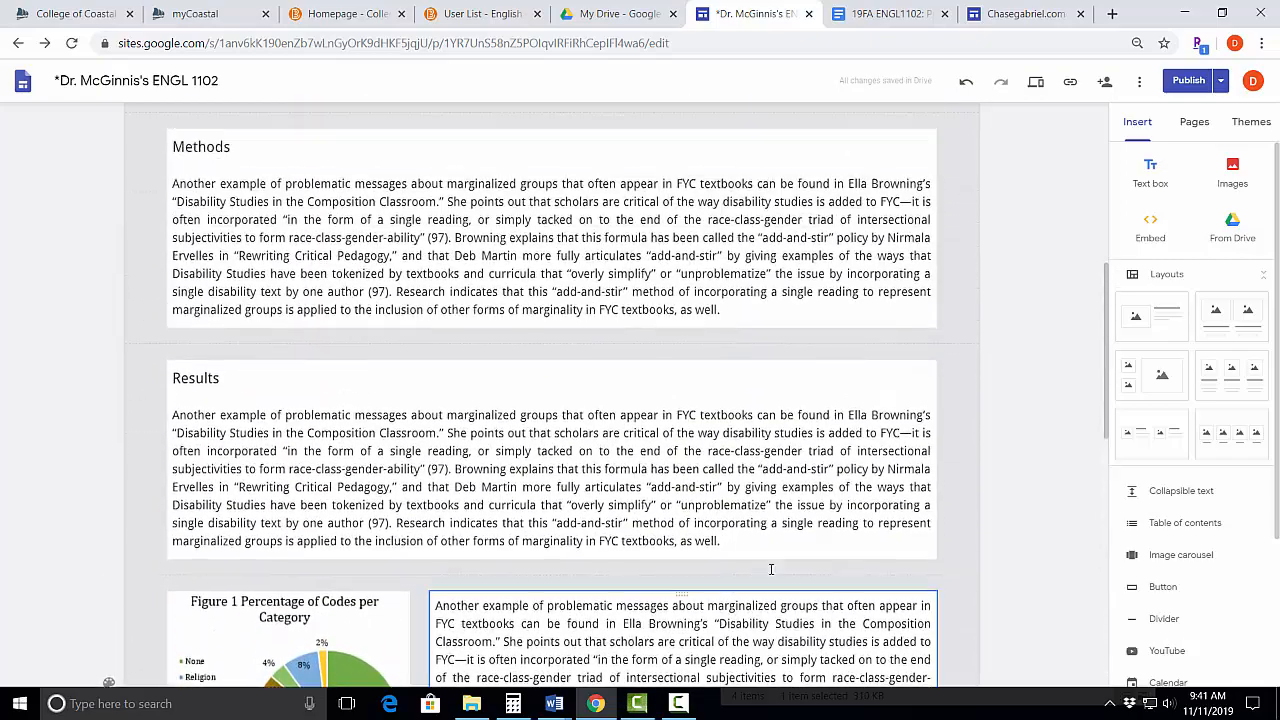
scroll(851, 514, down, 1)
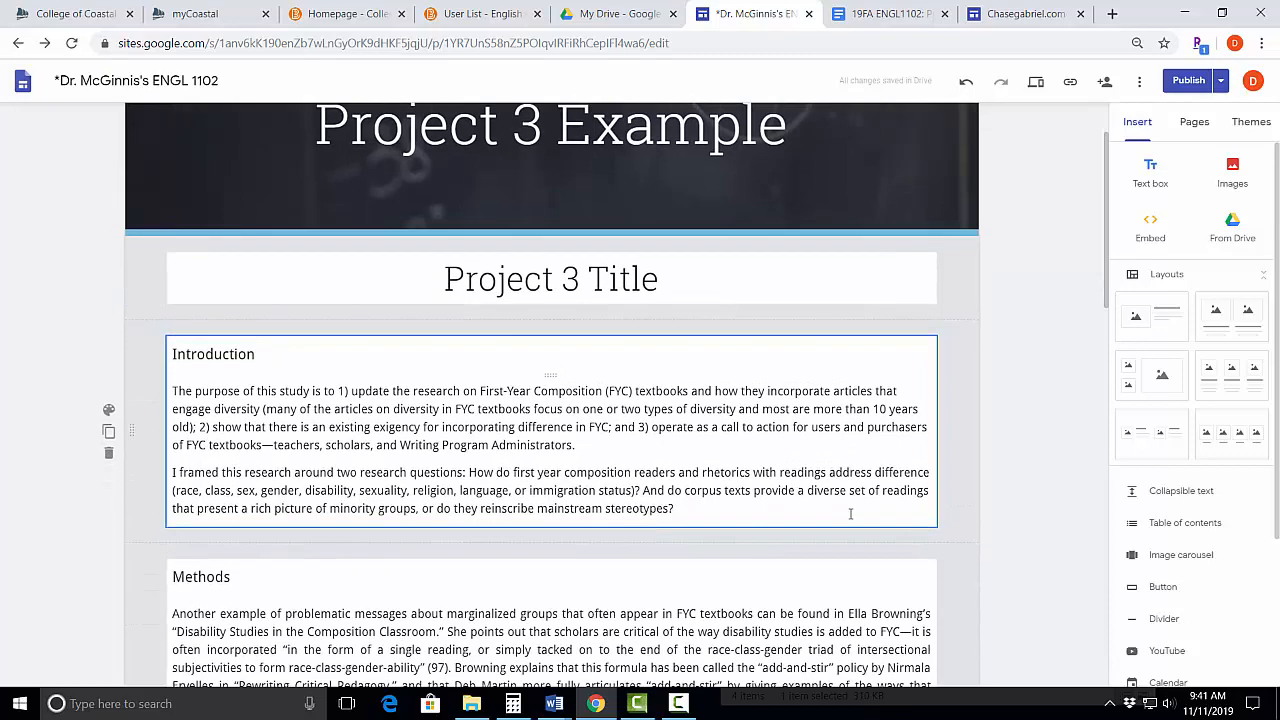
scroll(765, 510, down, 3)
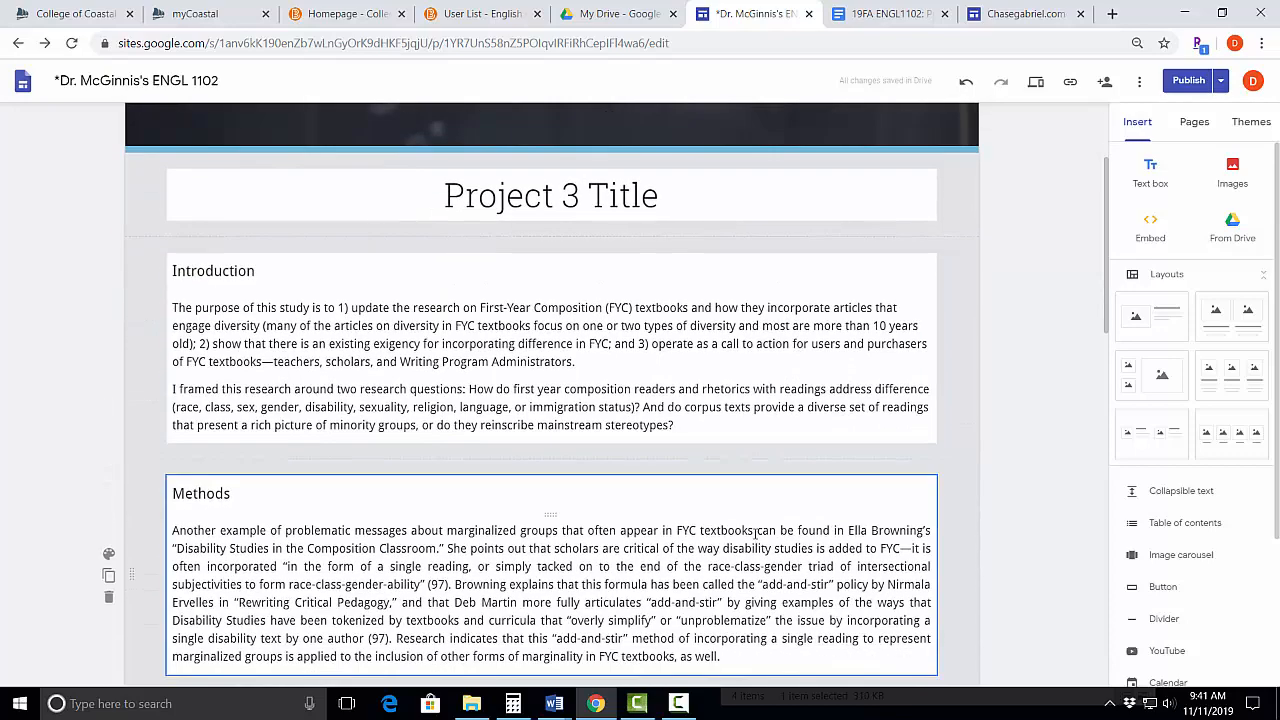
Add a text box below the Figure 2 row, enter the heading "Conclusion" and set it to the Subheading style
scroll(755, 532, down, 6)
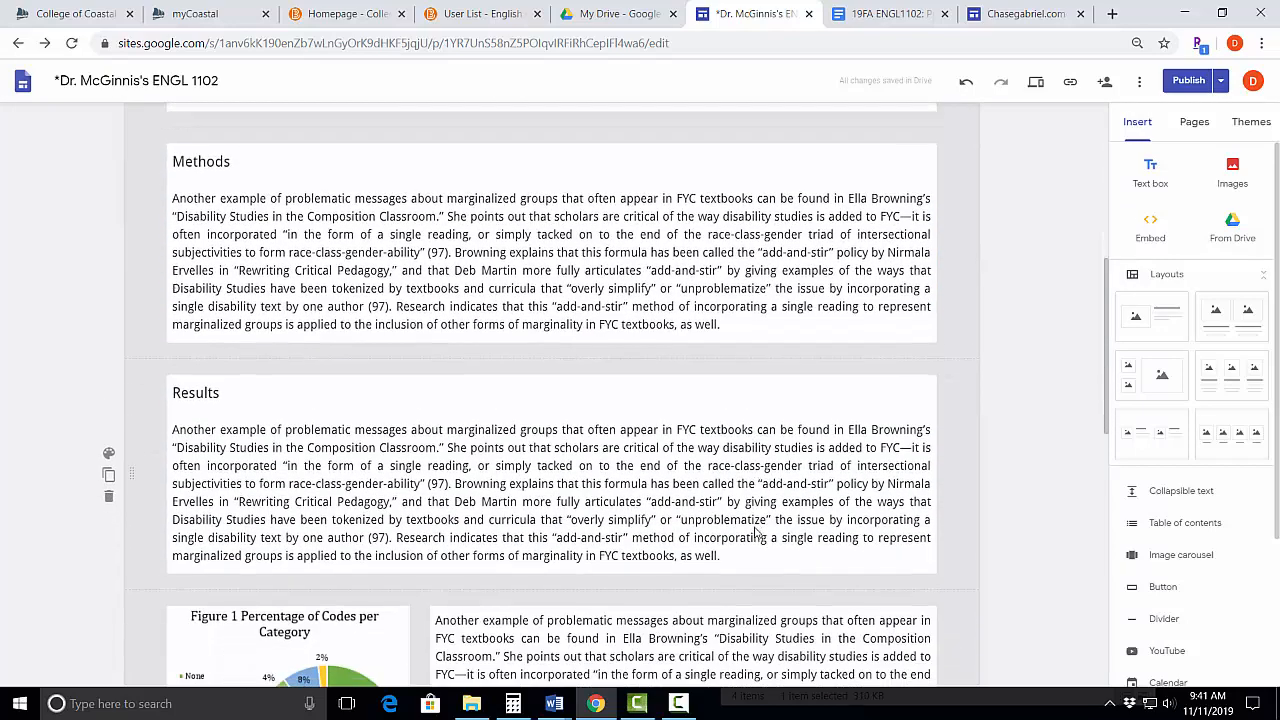
scroll(757, 532, down, 1)
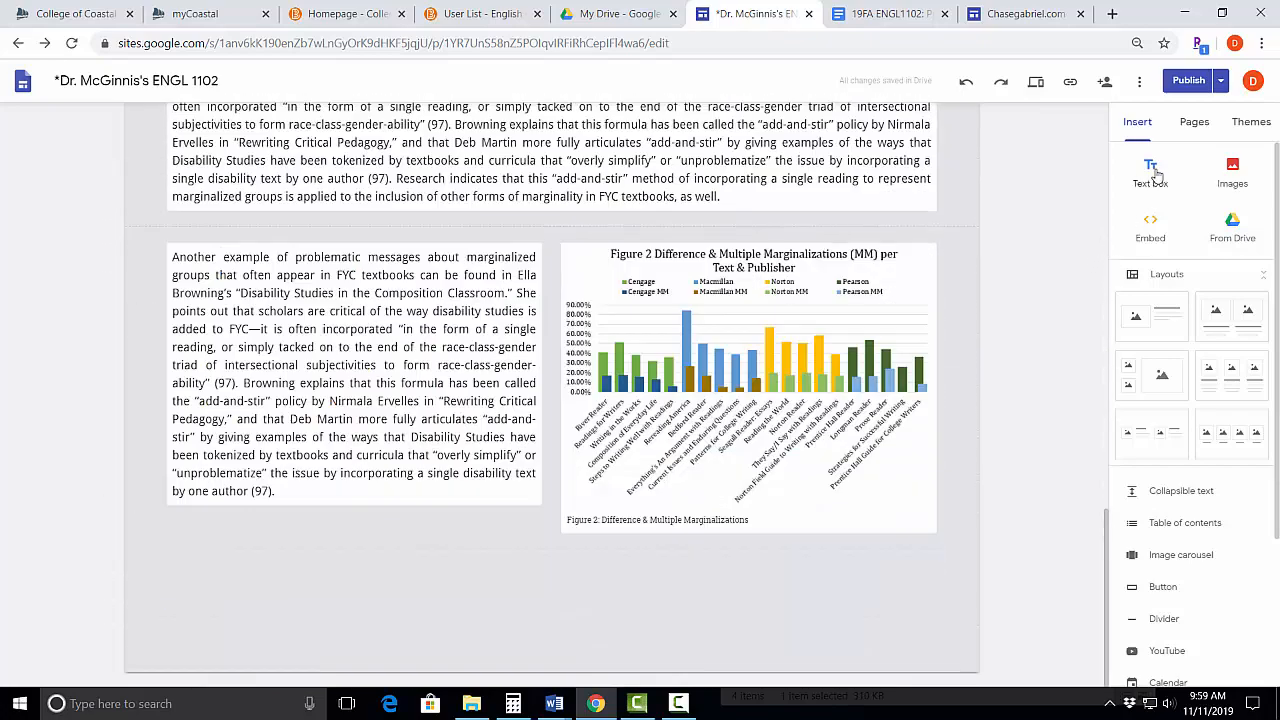
click(1152, 172)
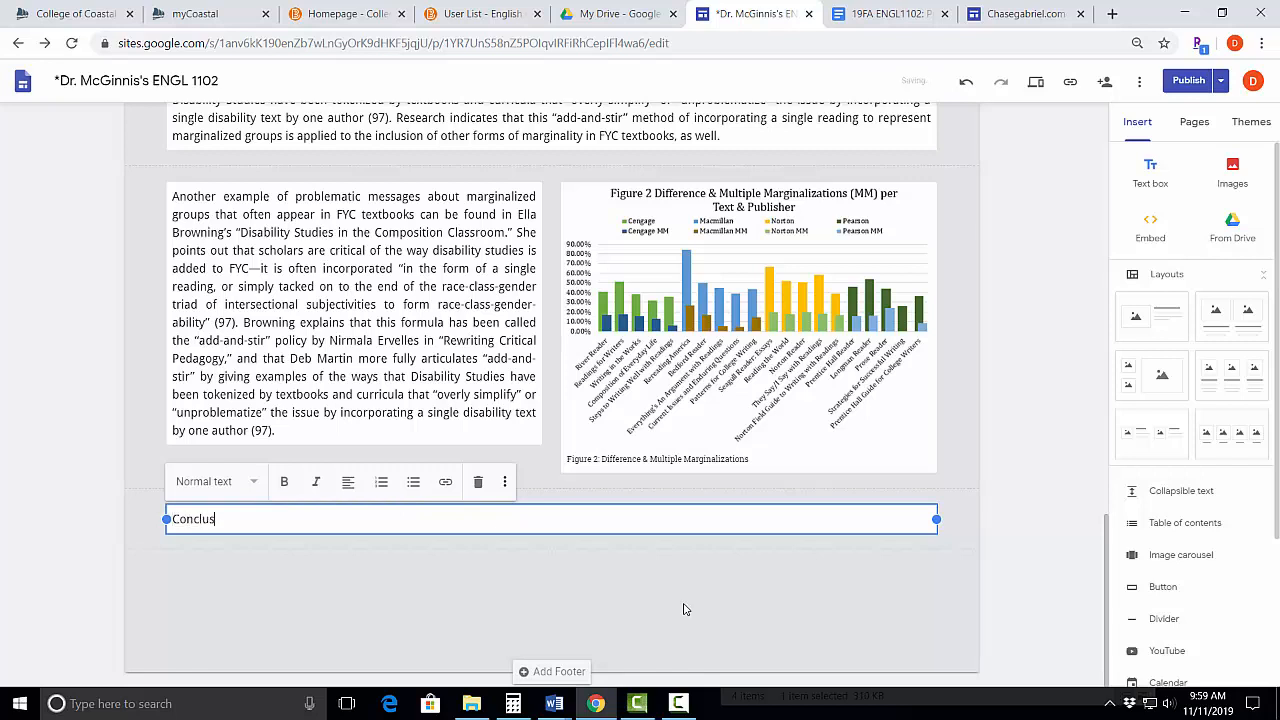
click(215, 481)
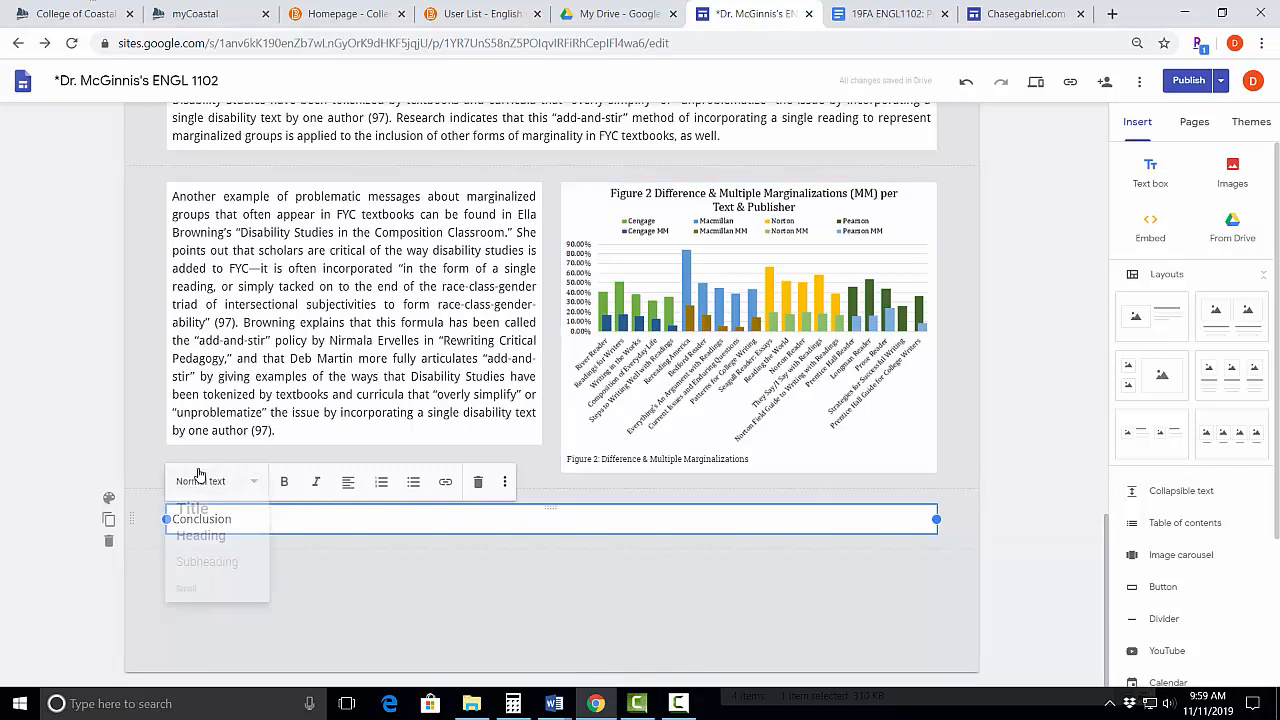
click(243, 572)
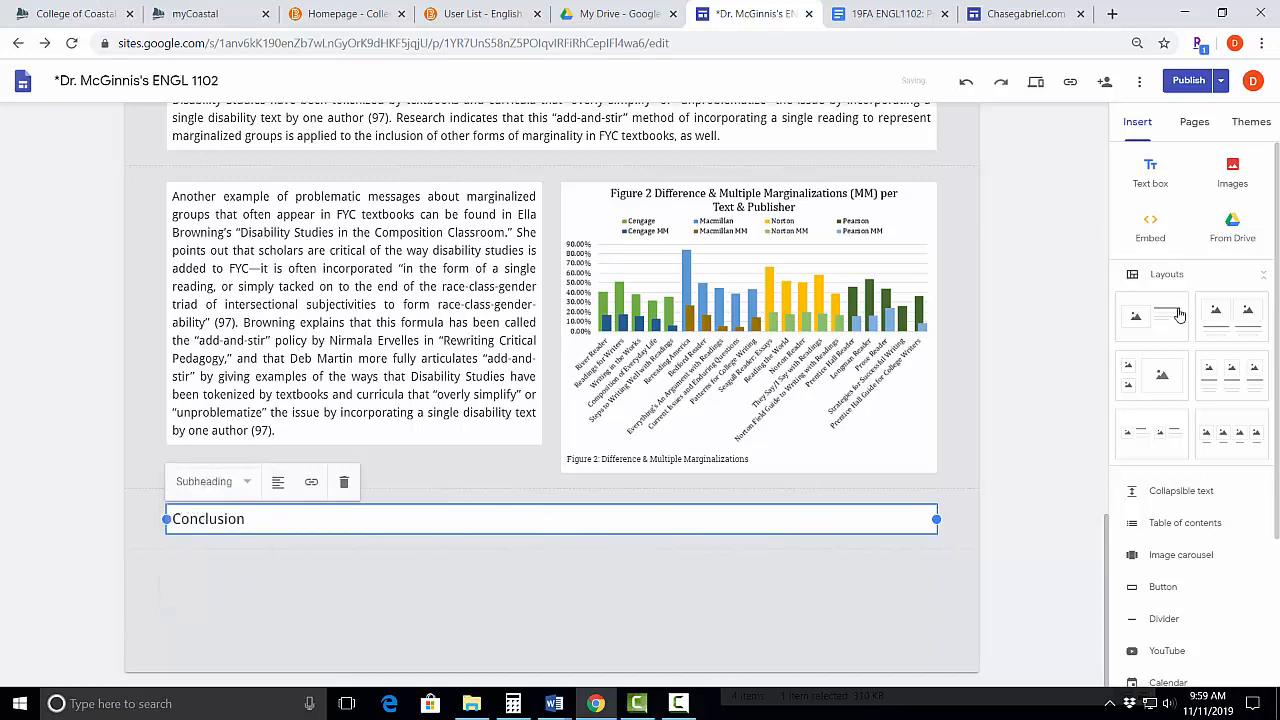
Add a text box grouped directly under the Conclusion heading and paste the copied "Research indicates that this 'add-and-stir' method" sentence into it
click(1151, 170)
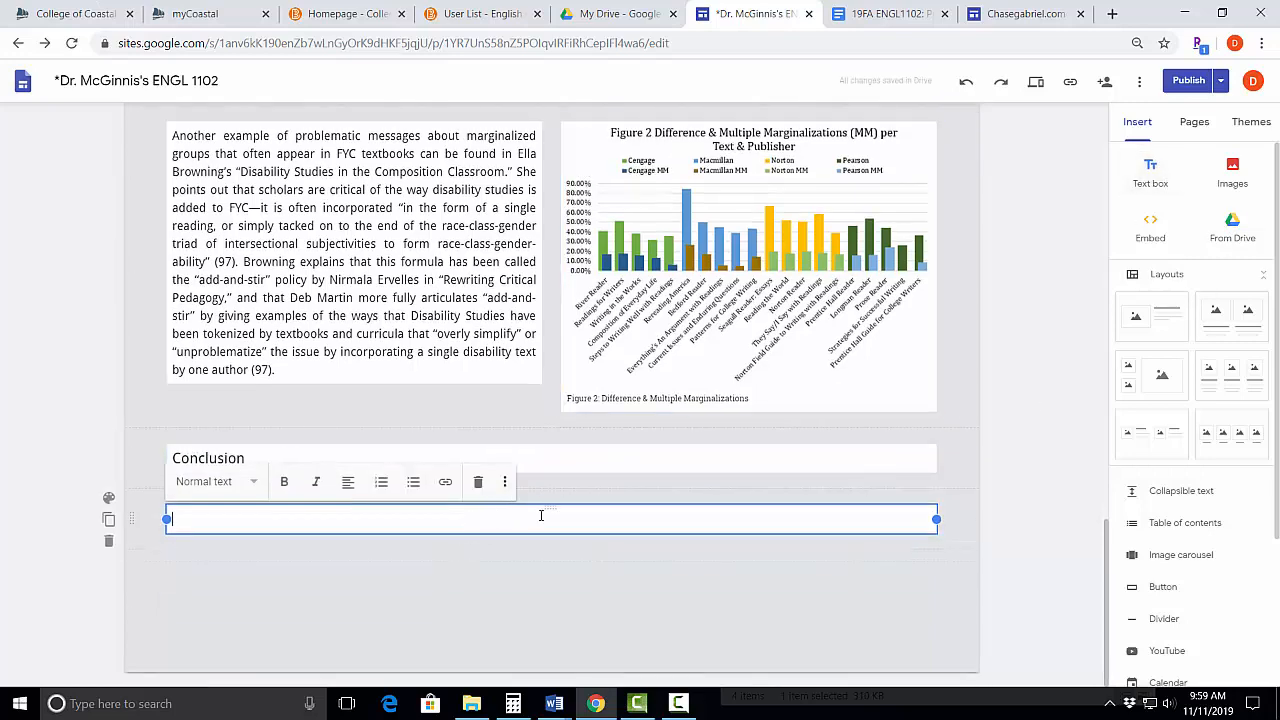
click(450, 516)
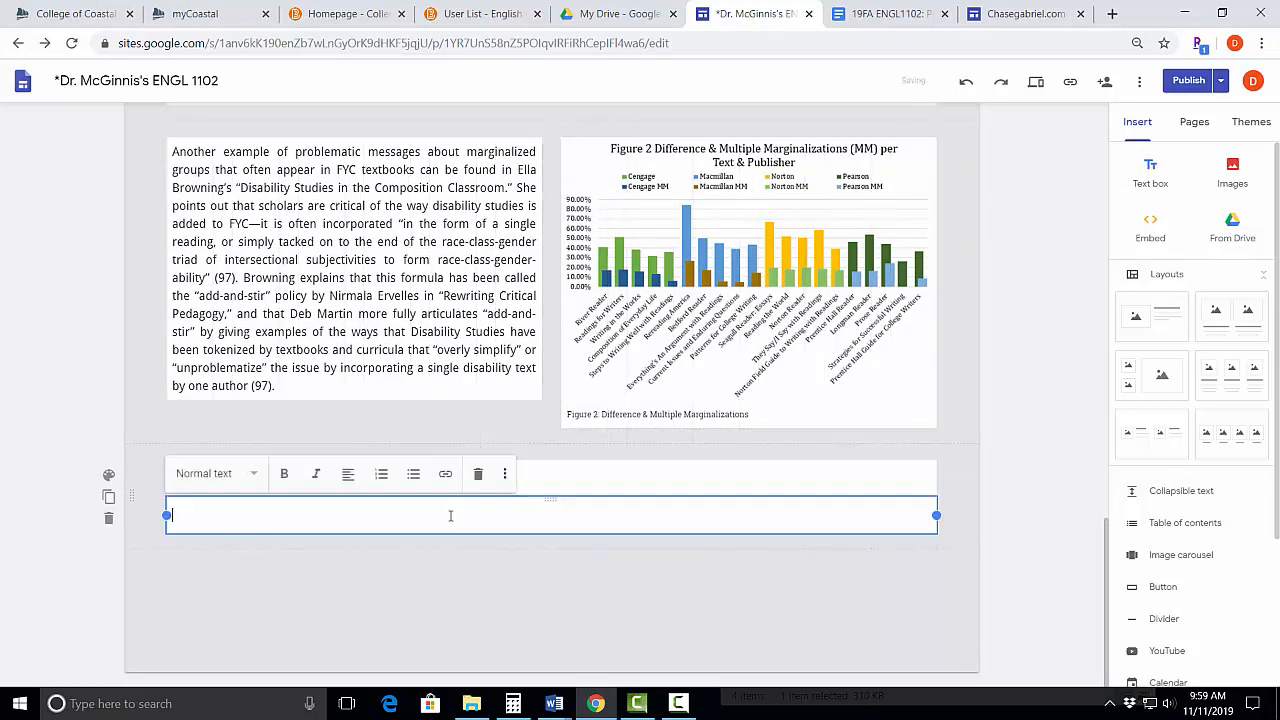
text(Research indicates that this "add-and-stir" method of incorporating a single reading to represent marginalized groups is applied to the inclusion of other forms of marginality in FYC textbooks, as well.)
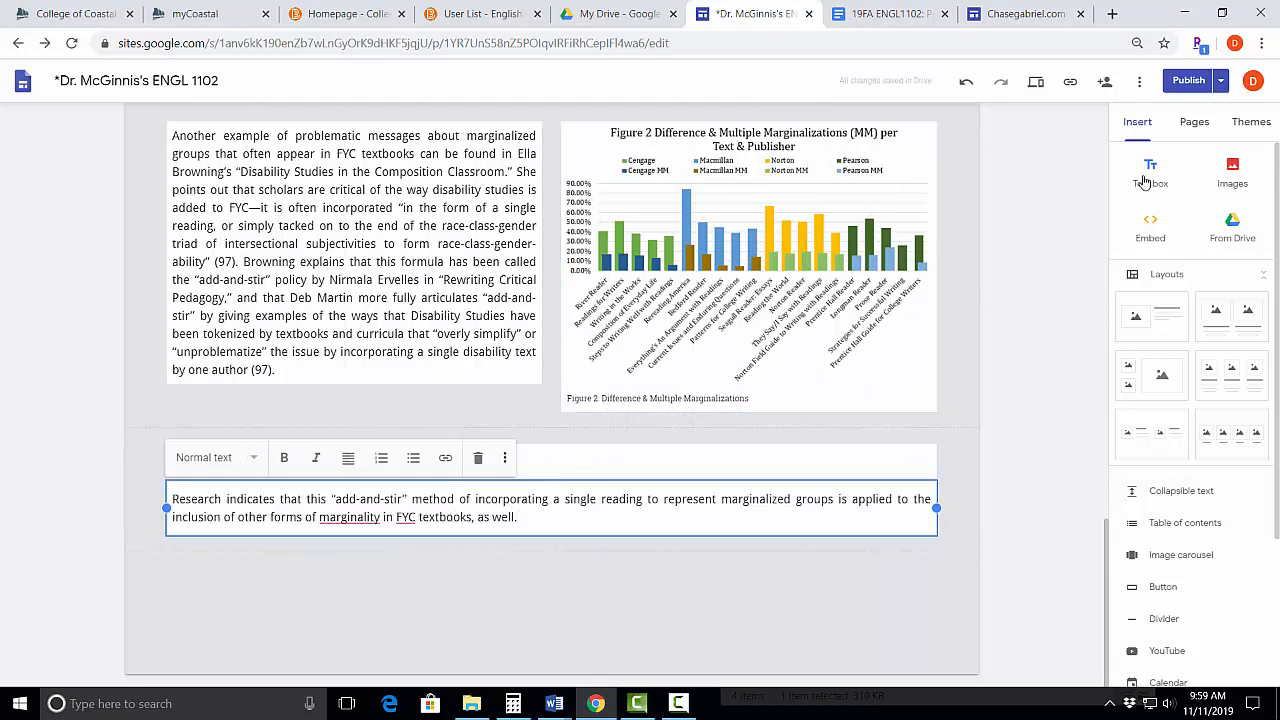
Add a text box below the Conclusion section, enter "Works Cited" and set it to the Subheading style
click(1147, 178)
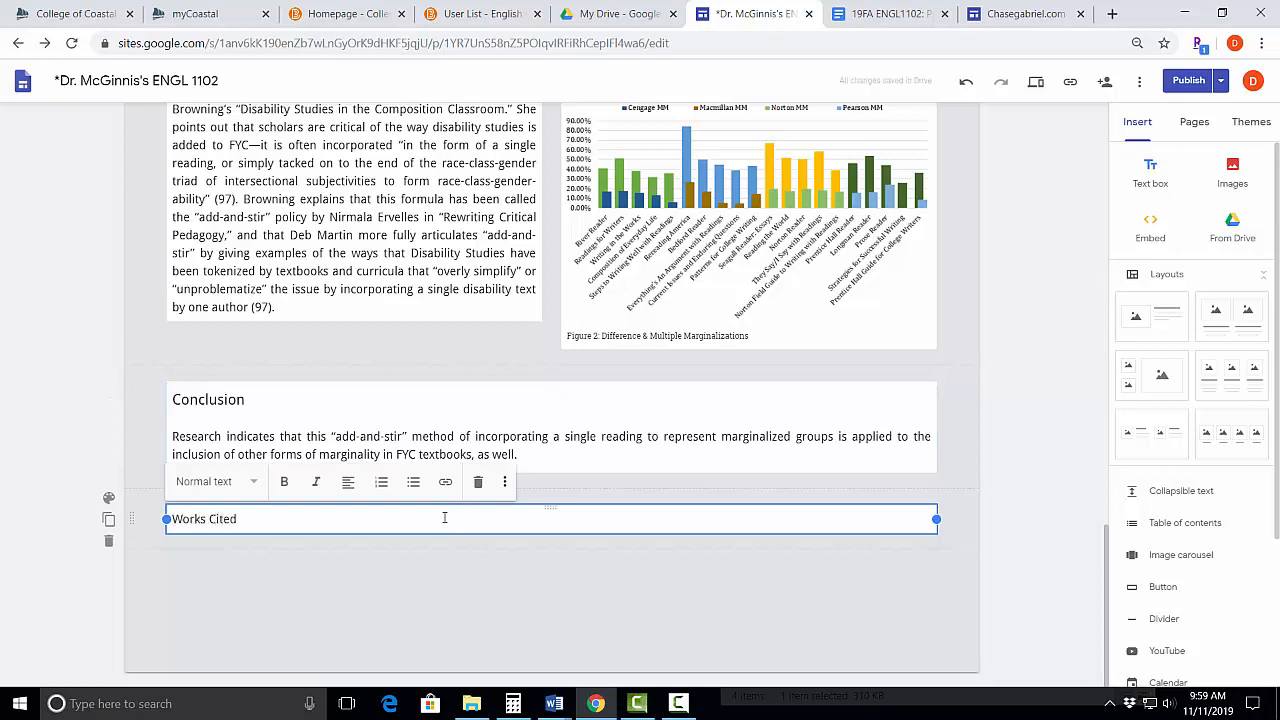
click(250, 481)
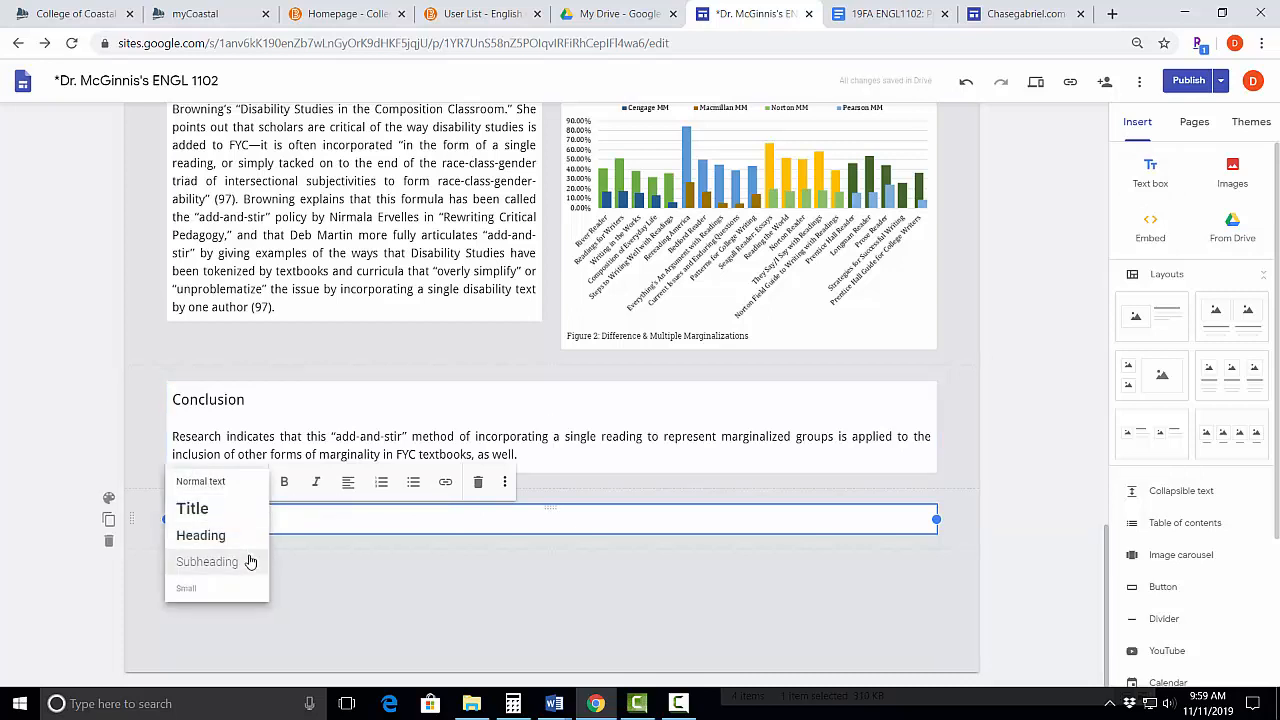
click(250, 561)
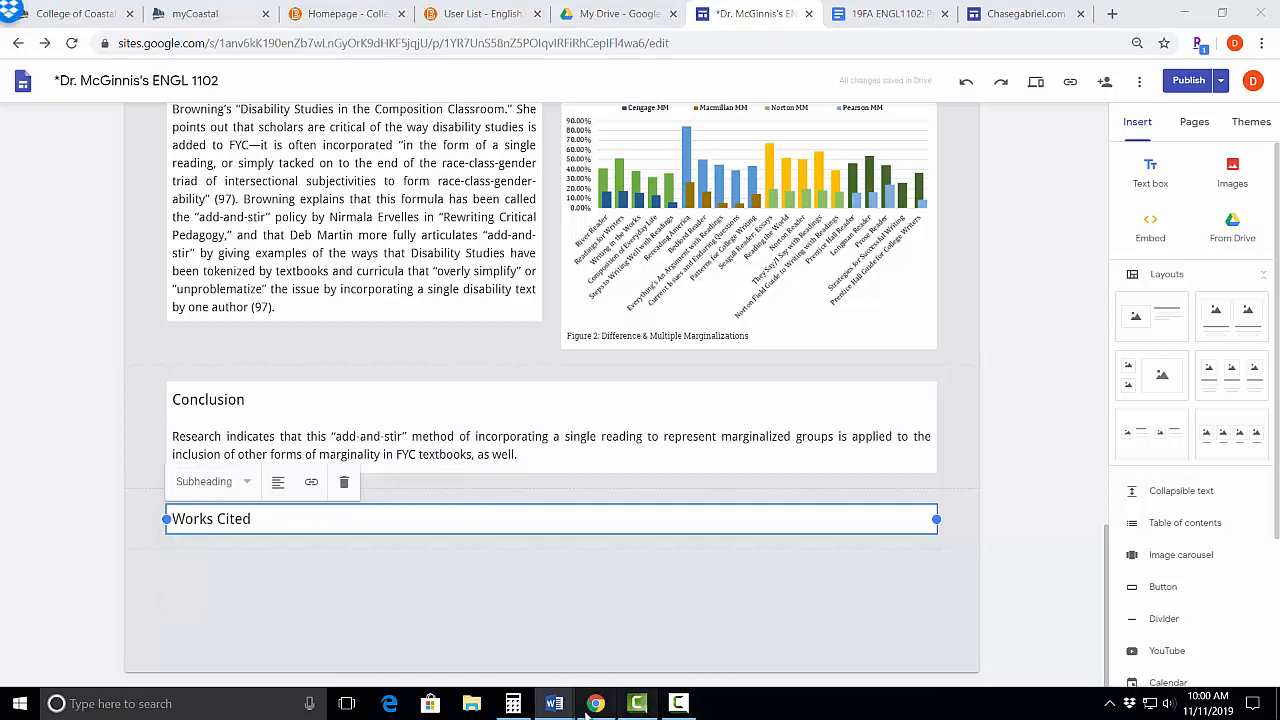
Switch to the dissertation document in Word and copy the last four works-cited entries, undoing the accidental paste over them
mouse_move(556, 704)
click(668, 663)
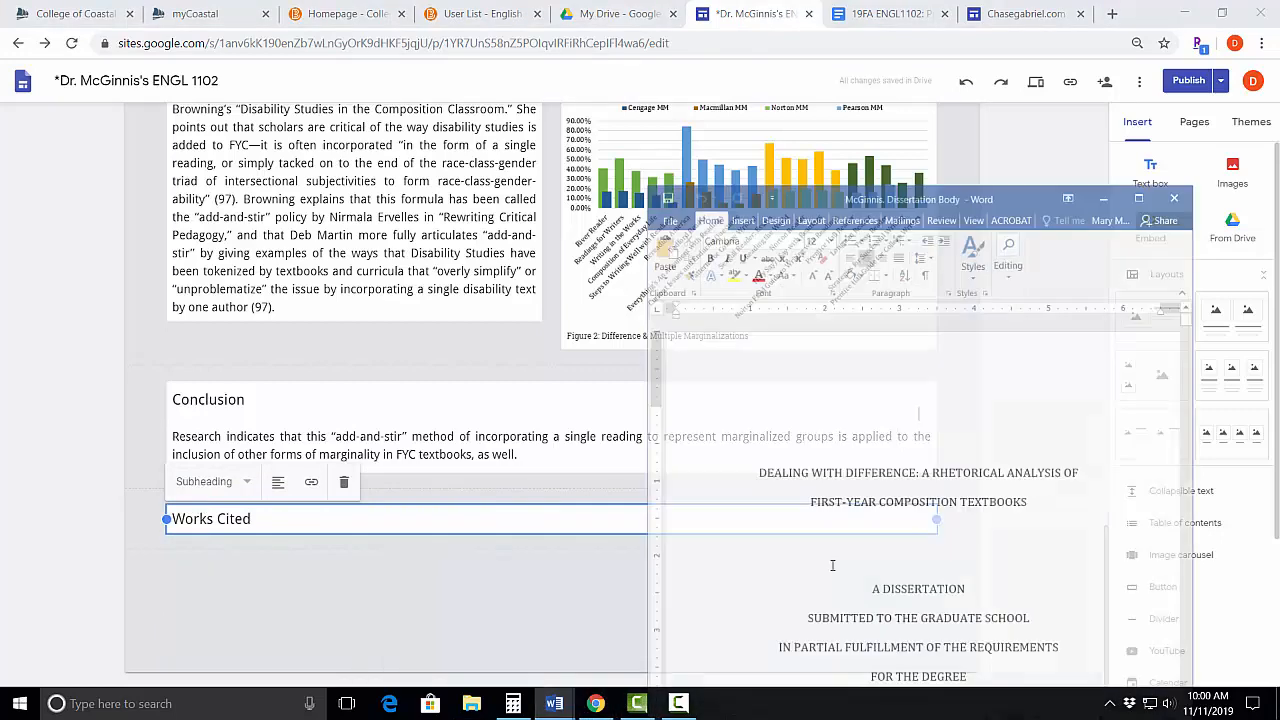
drag(1236, 272, 1244, 672)
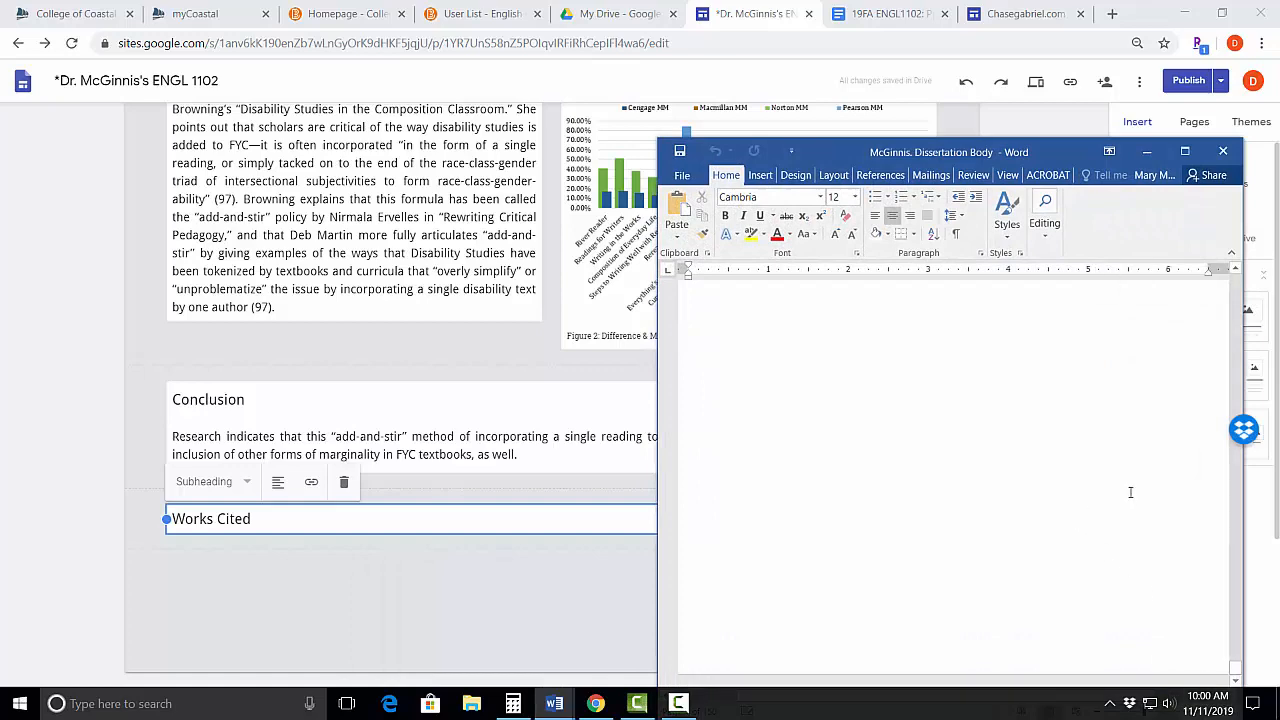
scroll(1130, 492, up, 5)
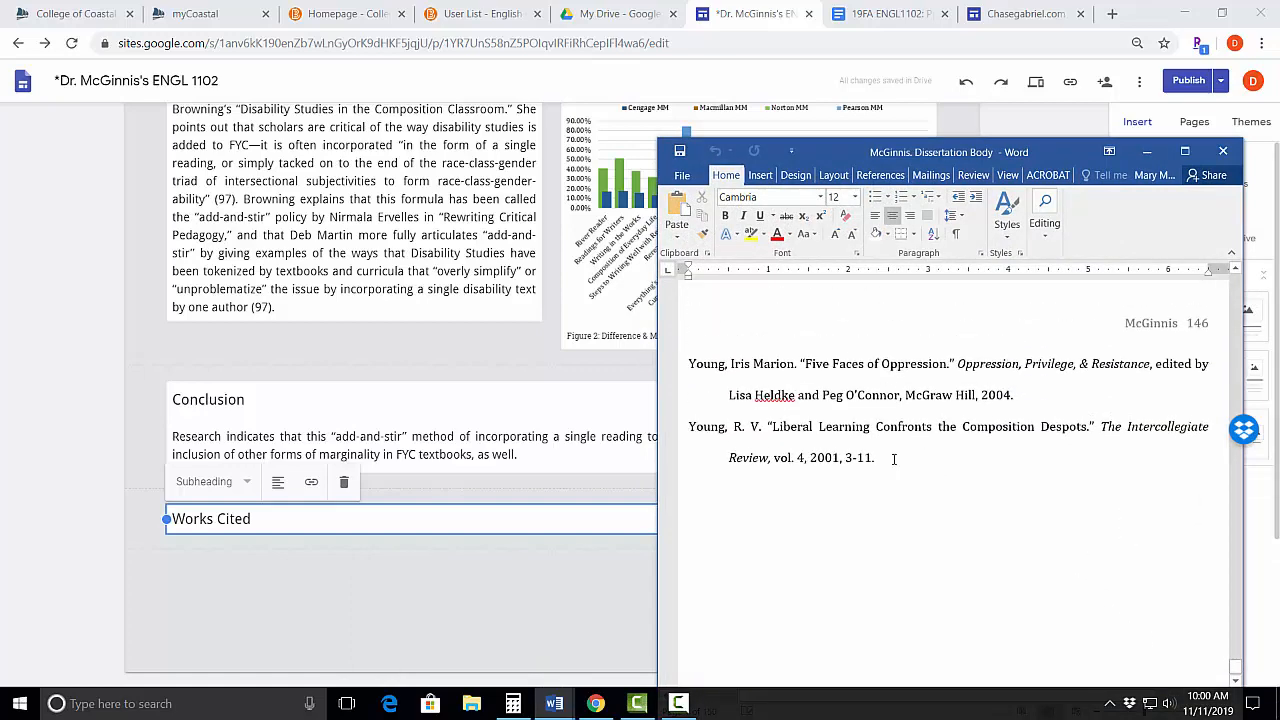
drag(894, 459, 688, 372)
text(Research indicates that this "add-and-stir" method of incorporating a single reading to represent marginalized groups is applied to the inclusion of other forms of marginality in FYC textbooks, as well.)
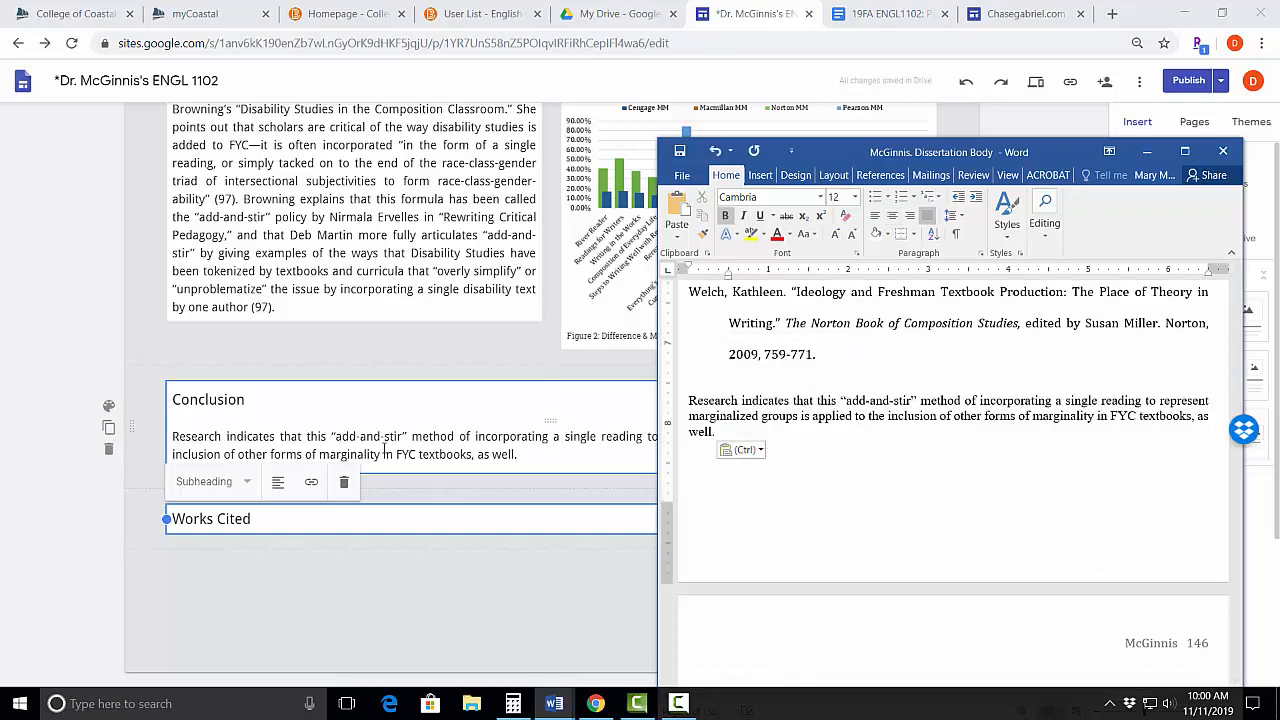
key(ctrl+z)
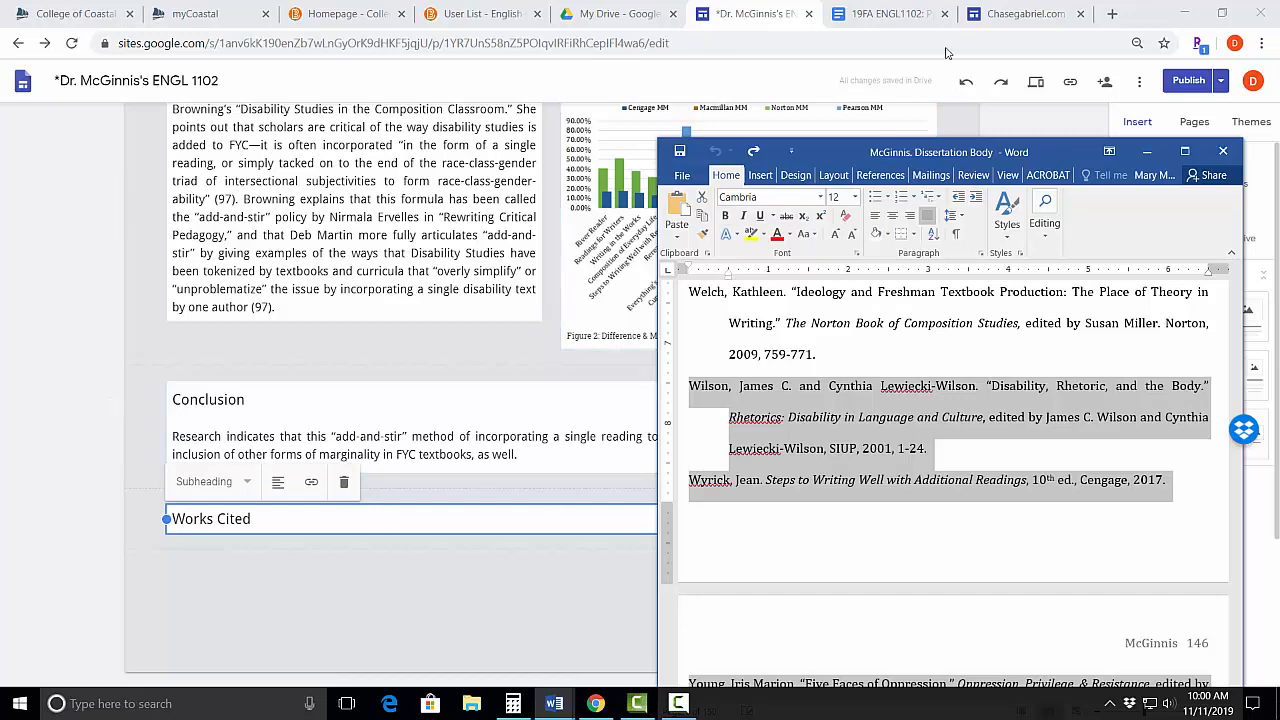
Return to Google Sites, add a text box grouped under the Works Cited heading and paste the four copied citations
click(1138, 11)
click(1150, 170)
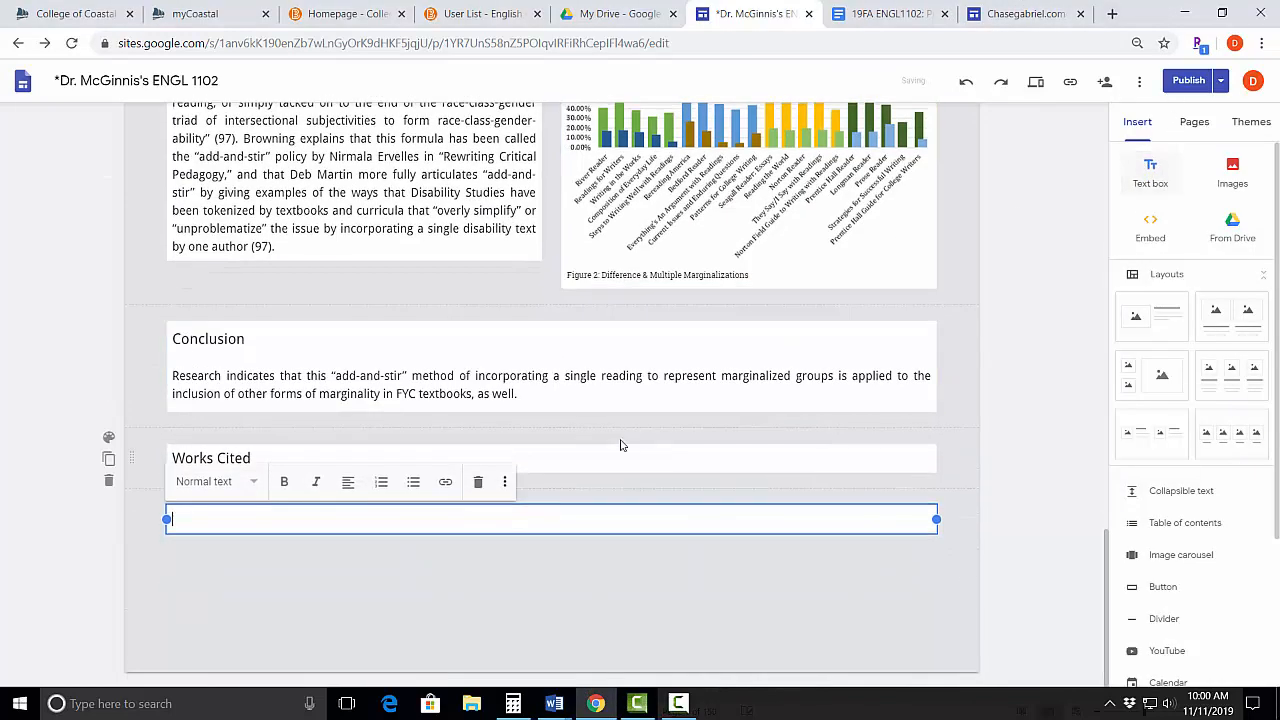
drag(554, 507, 530, 490)
text(Wilson, James C. and Cynthia Lewiecki-Wilson. "Disability, Rhetoric, and the Body." Rhetorics: Disability in Language and Culture, edited by James C. Wilson and Cynthia Lewiecki-Wilson, SIUP, 2001, 1-24. Wyrick, Jean. Steps to Writing Well with Additional Readings, 10th ed., Cengage, 2017. Young, Iris Marion. "Five Faces of Oppression." Oppression, Privilege, & Resistance, edited by Lisa Heldke and Peg O’Connor, McGraw Hill, 2004. Young, R. V. "Liberal Learning Confronts the Composition Despots." The Intercollegiate Review, vol. 4, 2001, 3-11.)
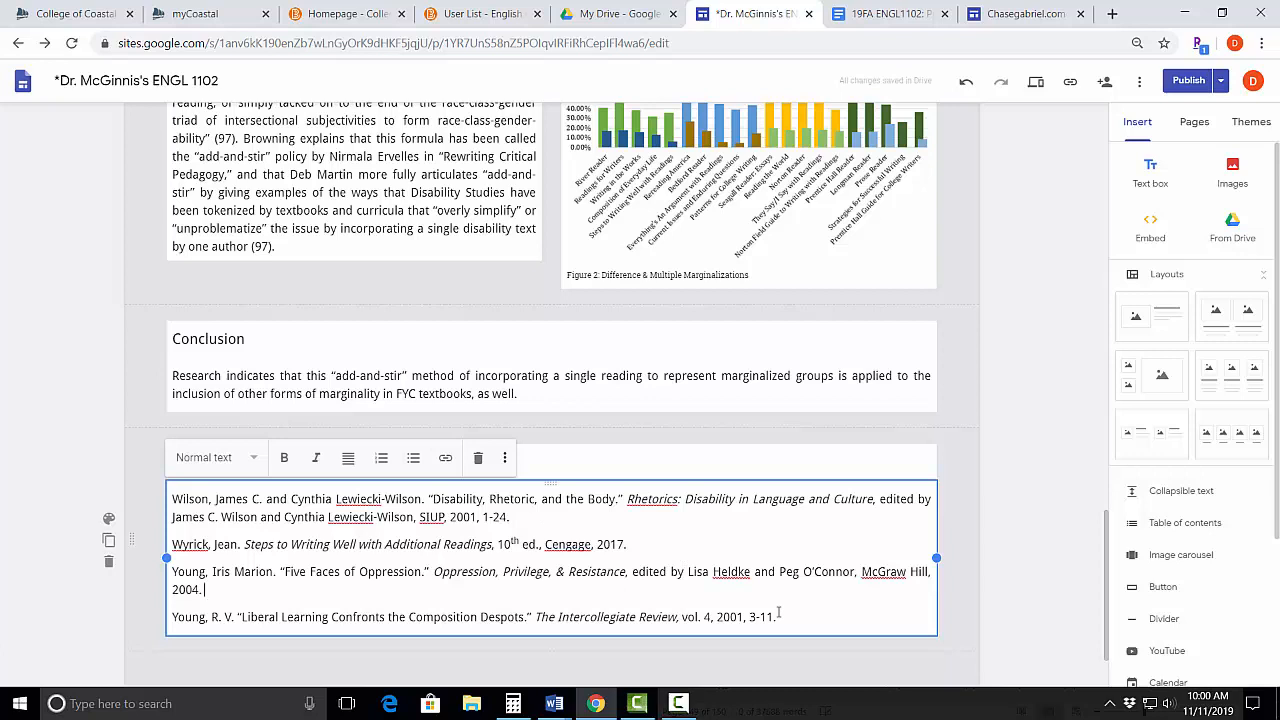
Format all four Works Cited entries as a bulleted list and clear the text selection
drag(790, 617, 175, 498)
click(413, 457)
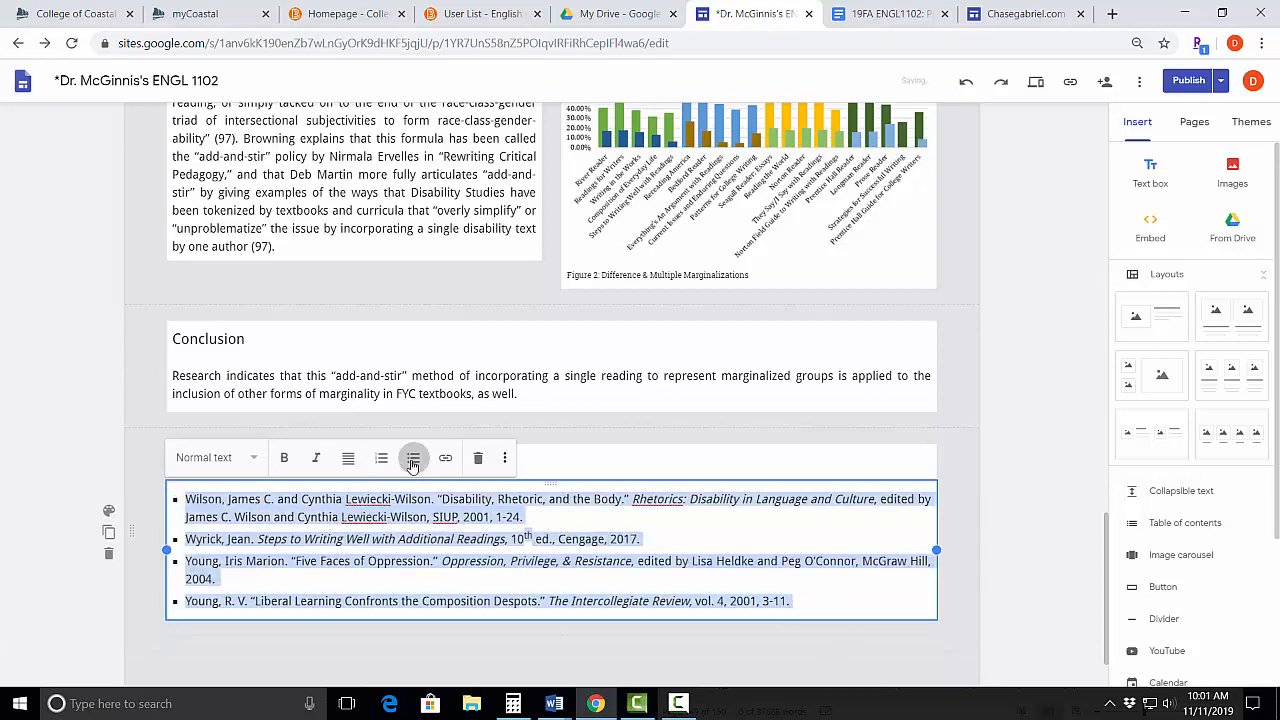
click(758, 577)
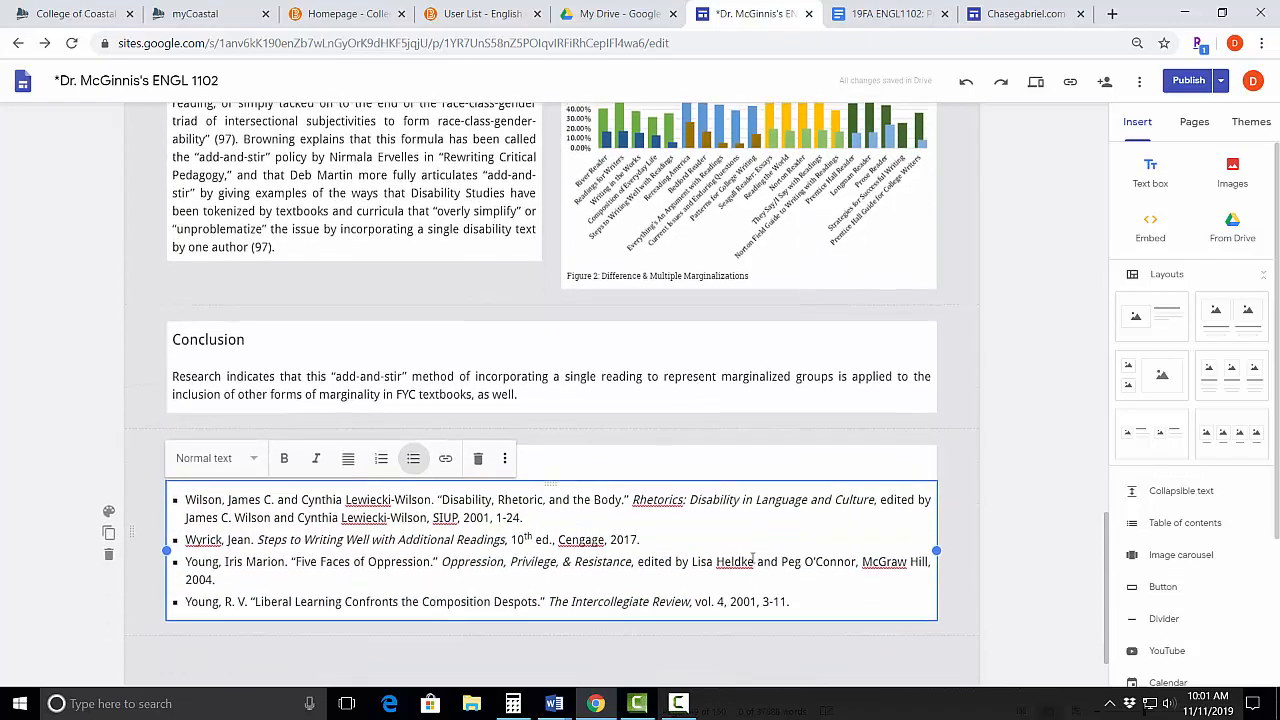
Enlarge the Figure 1 pie chart slightly to match the height of the paragraph beside it, keeping its labels uncropped
scroll(758, 577, up, 10)
scroll(752, 558, up, 15)
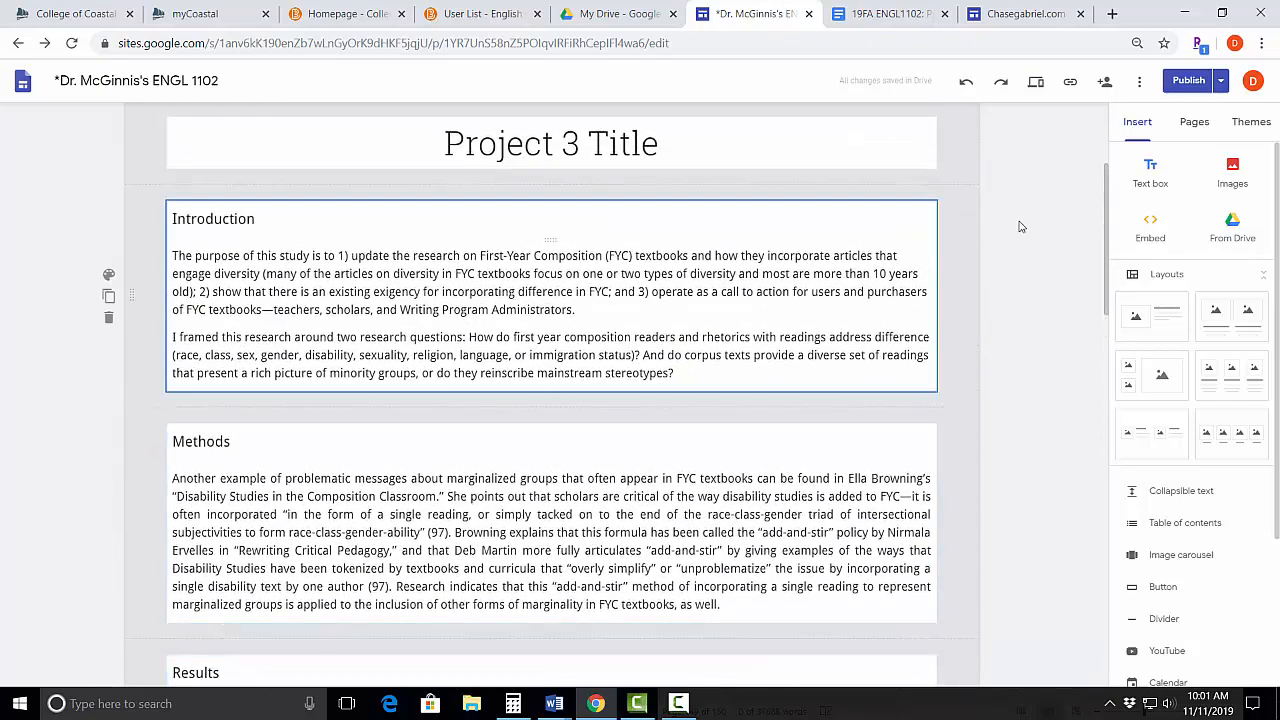
scroll(853, 277, up, 2)
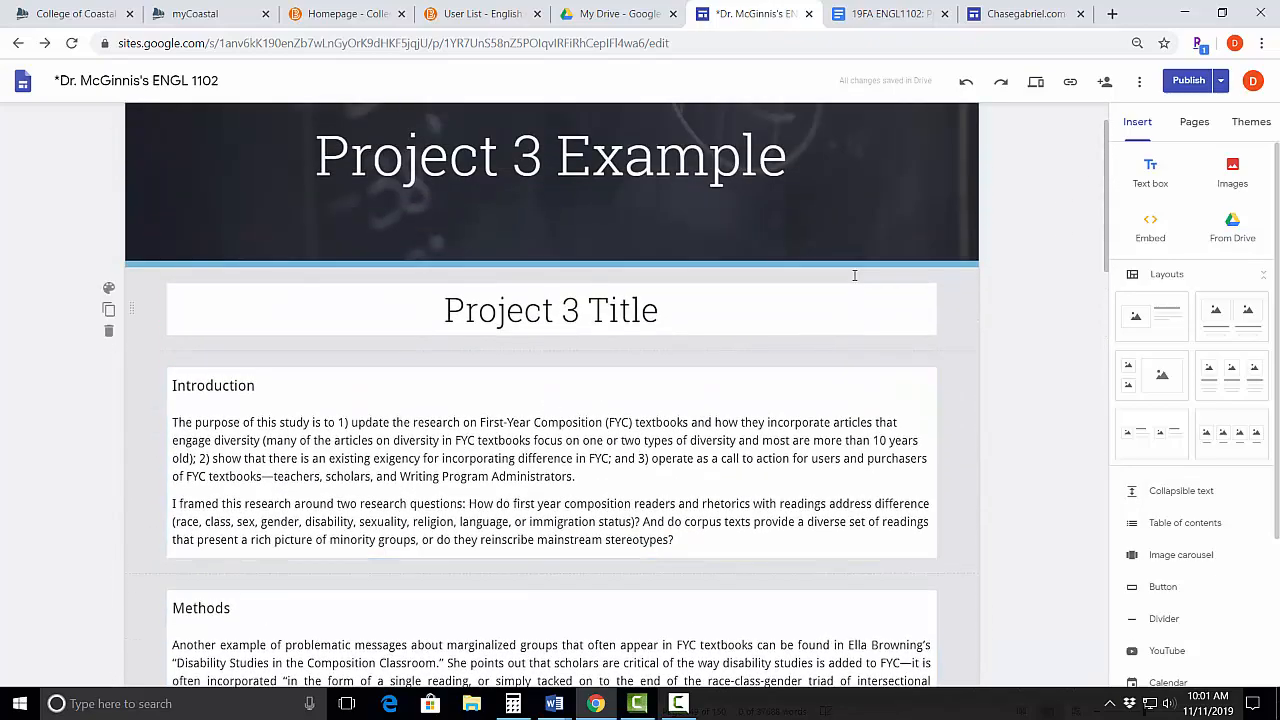
scroll(853, 278, down, 4)
scroll(853, 279, down, 8)
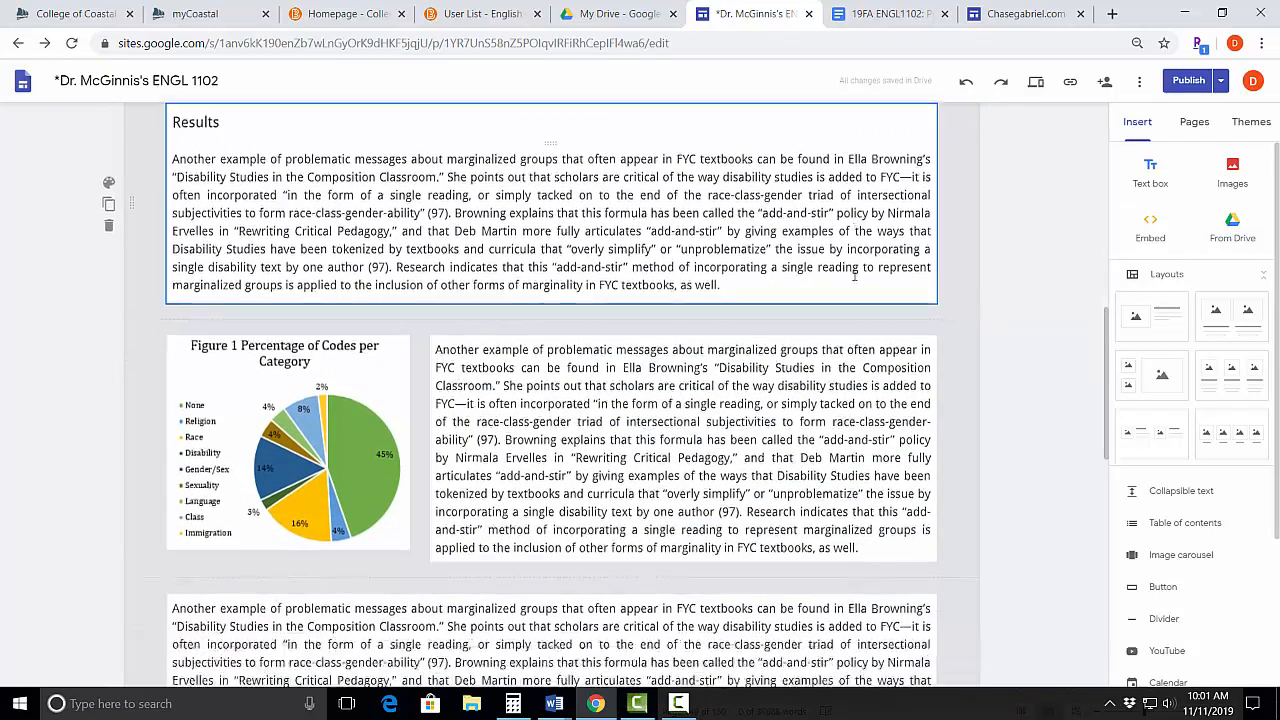
scroll(853, 275, up, 1)
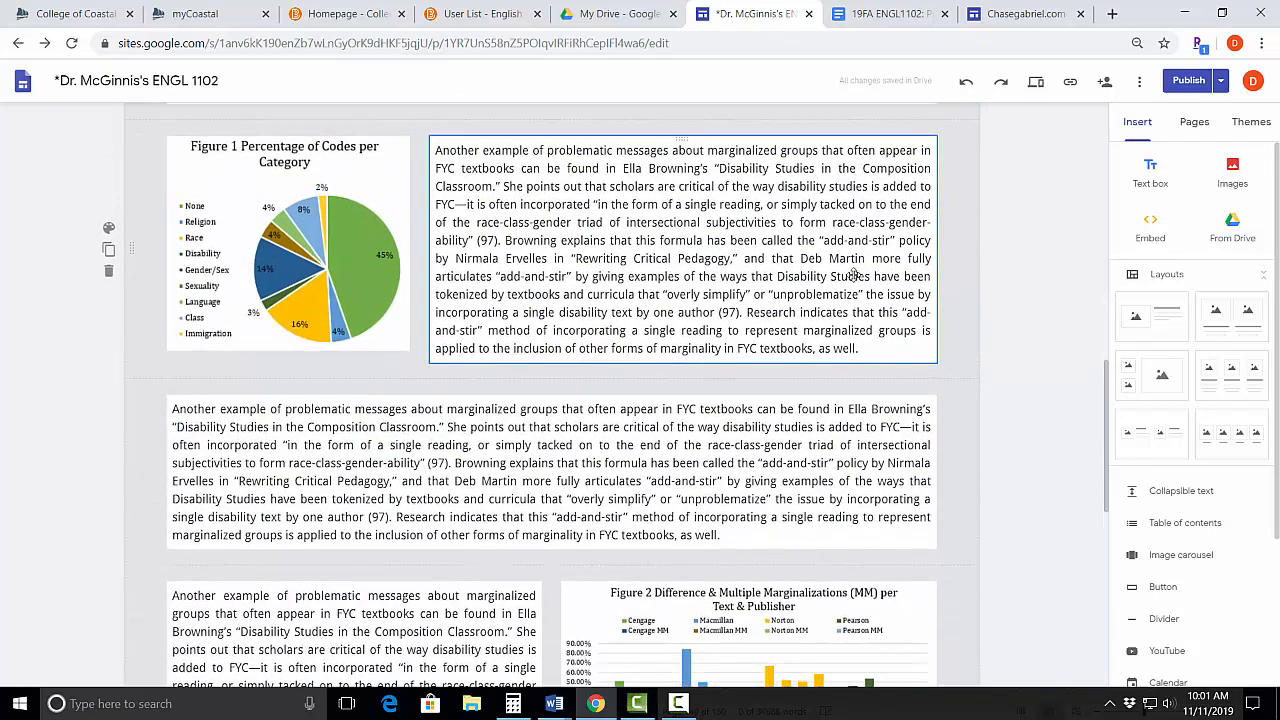
click(271, 235)
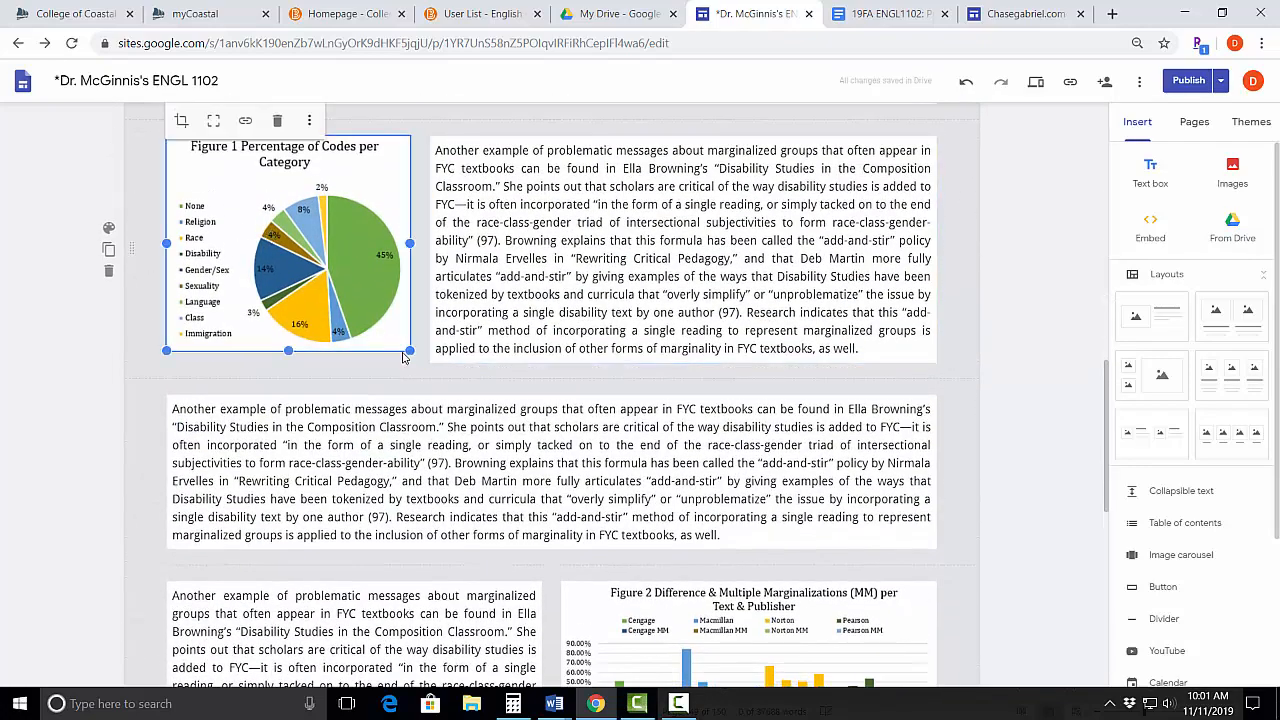
drag(407, 349, 435, 385)
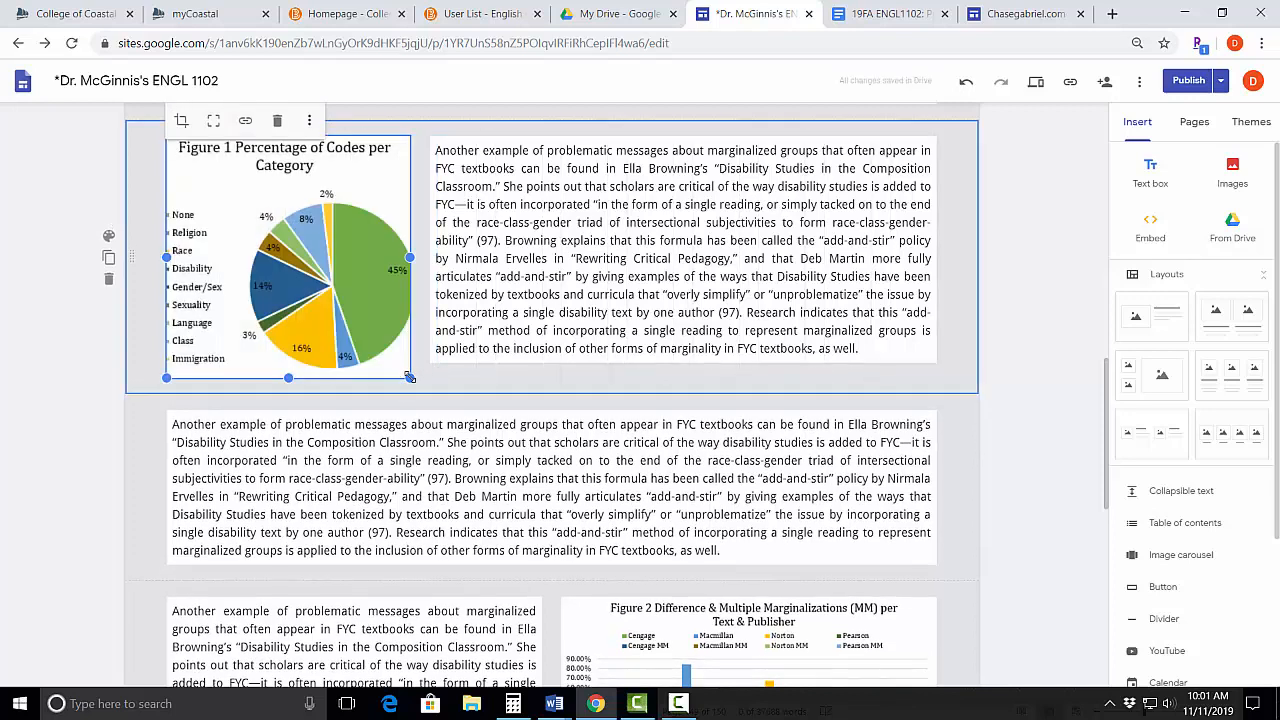
drag(409, 377, 400, 369)
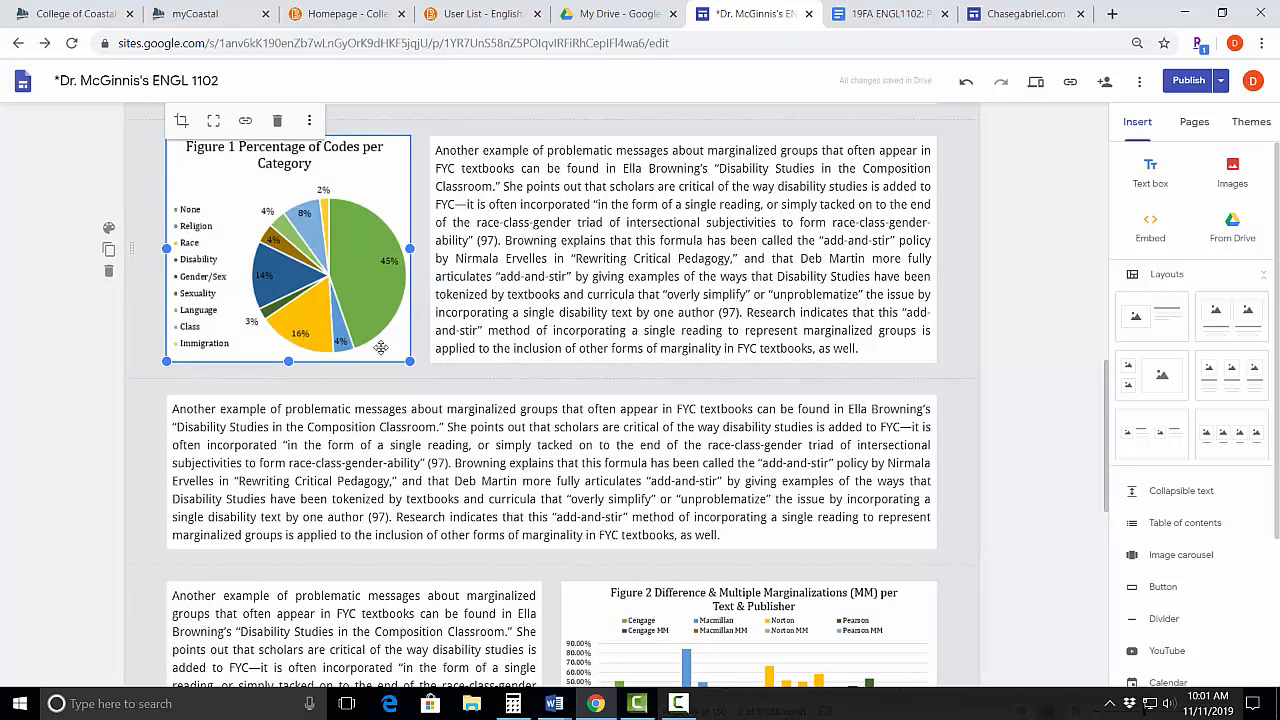
Open the site's theme options and review the page layout from the Introduction down to the Works Cited section
scroll(657, 348, up, 1)
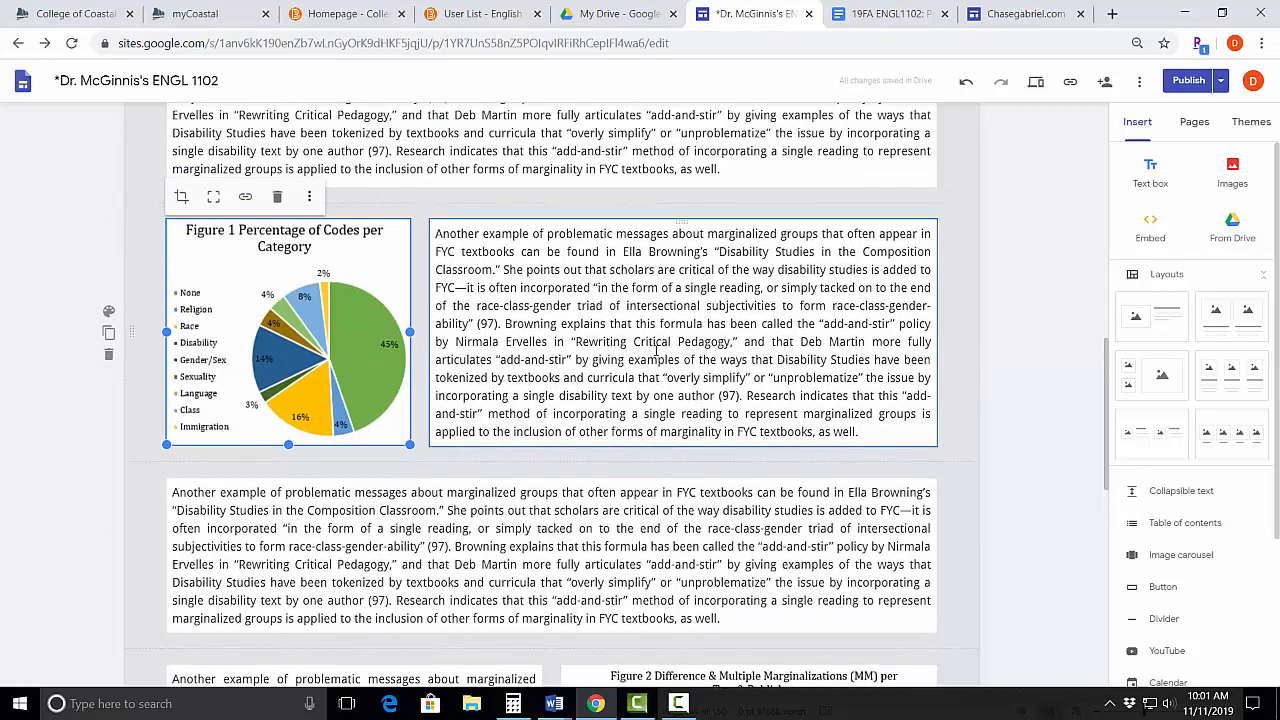
scroll(657, 348, up, 6)
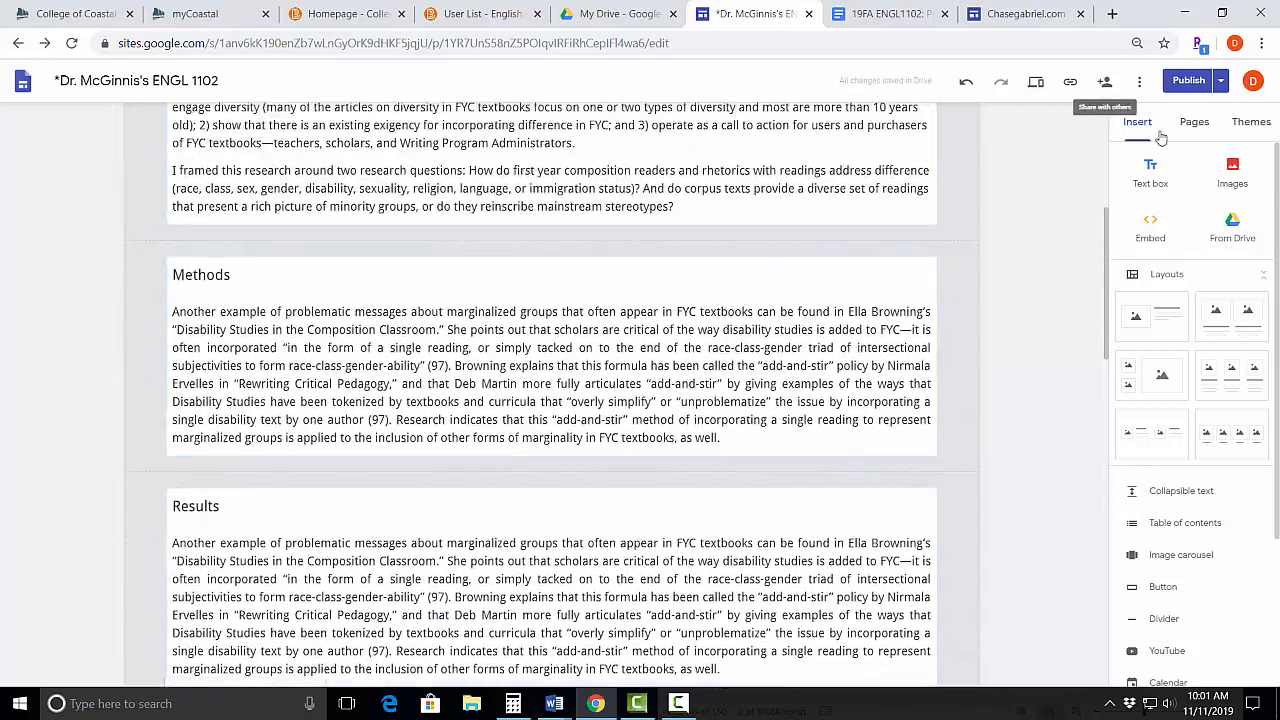
click(1255, 122)
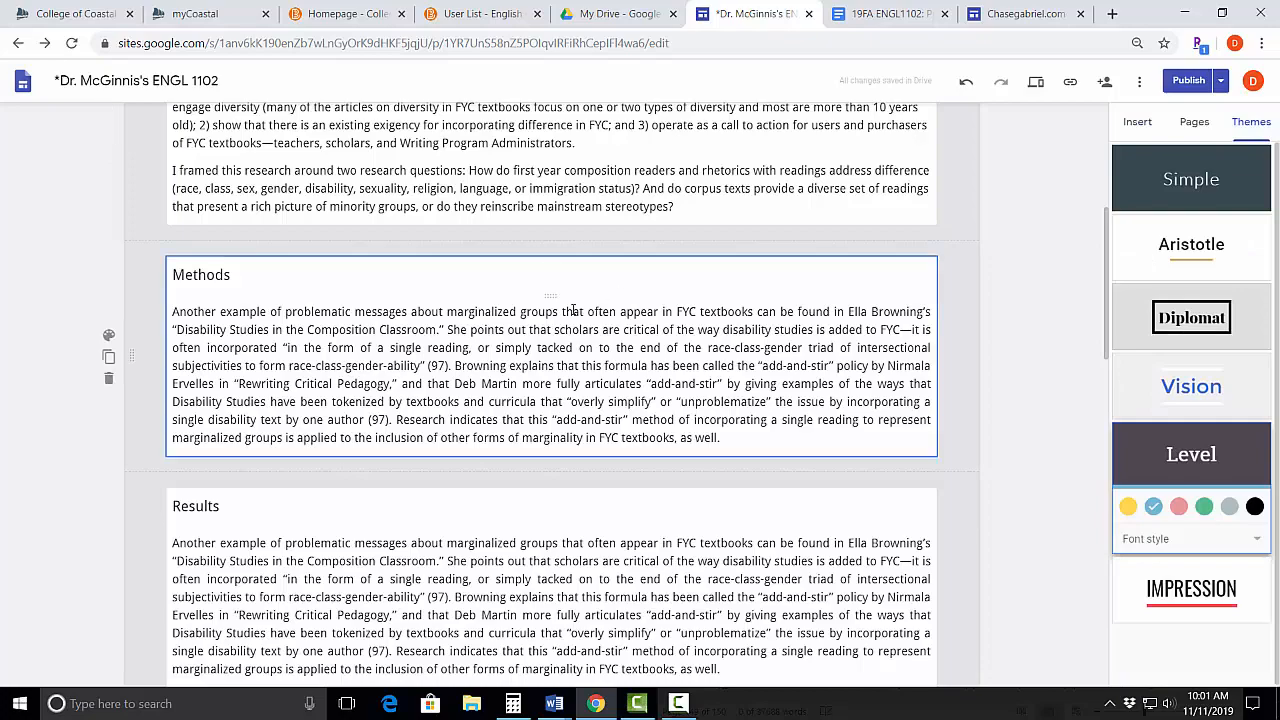
scroll(574, 310, up, 3)
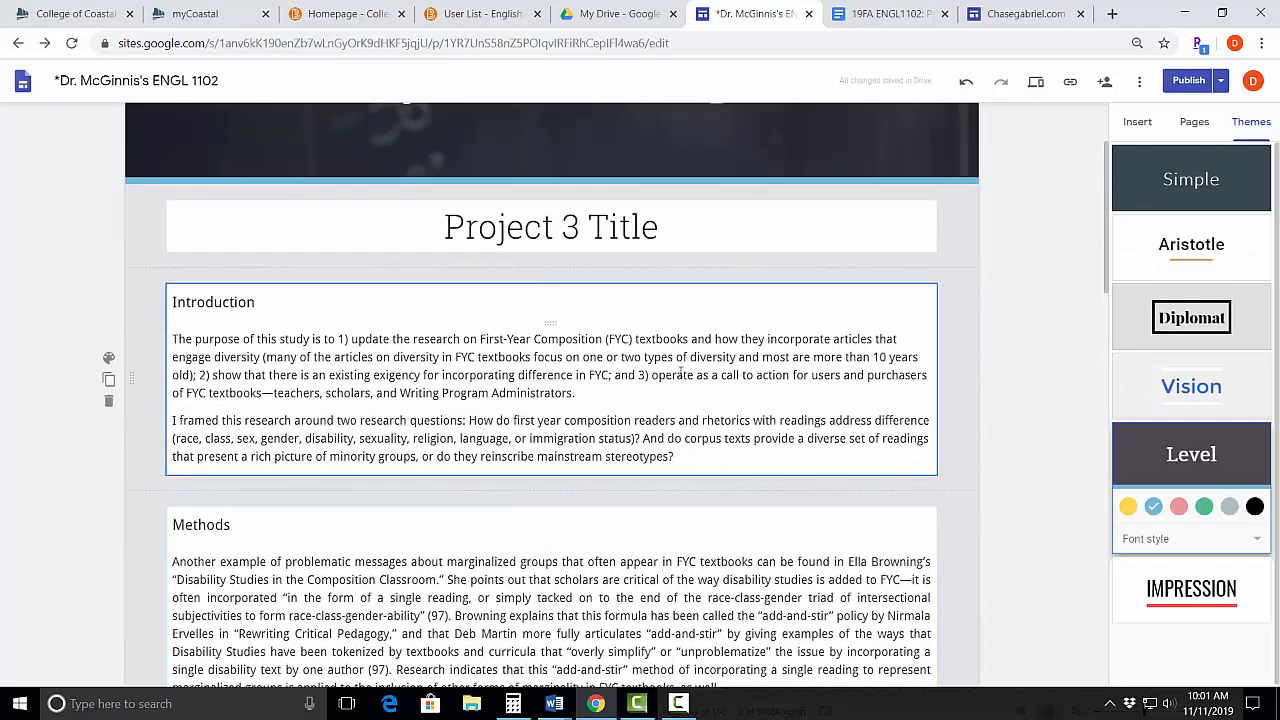
scroll(704, 392, down, 10)
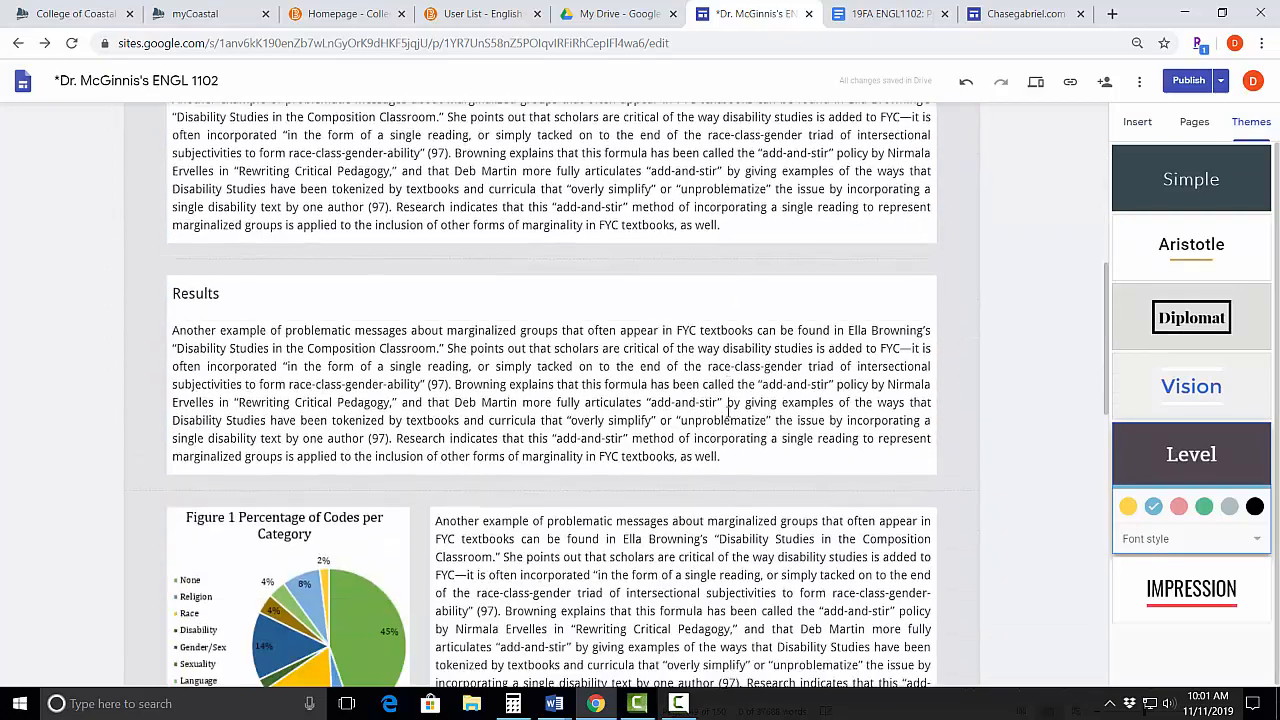
scroll(727, 412, down, 7)
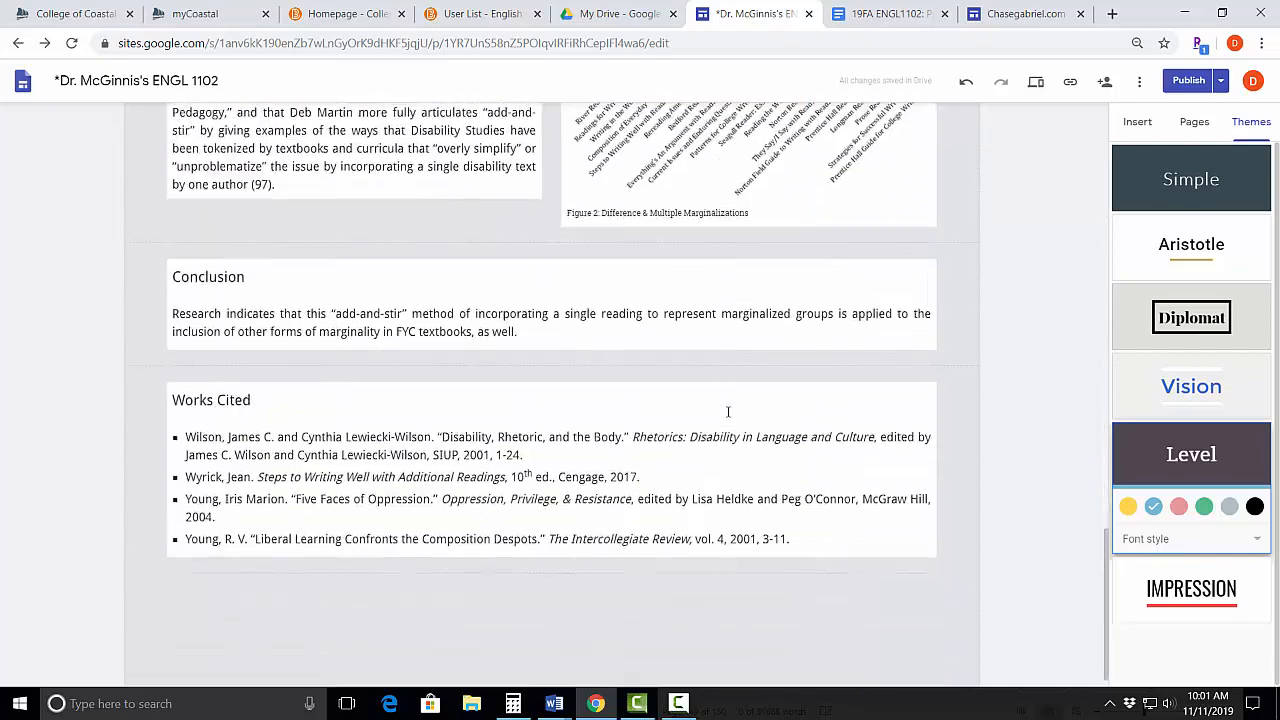
scroll(728, 406, up, 1)
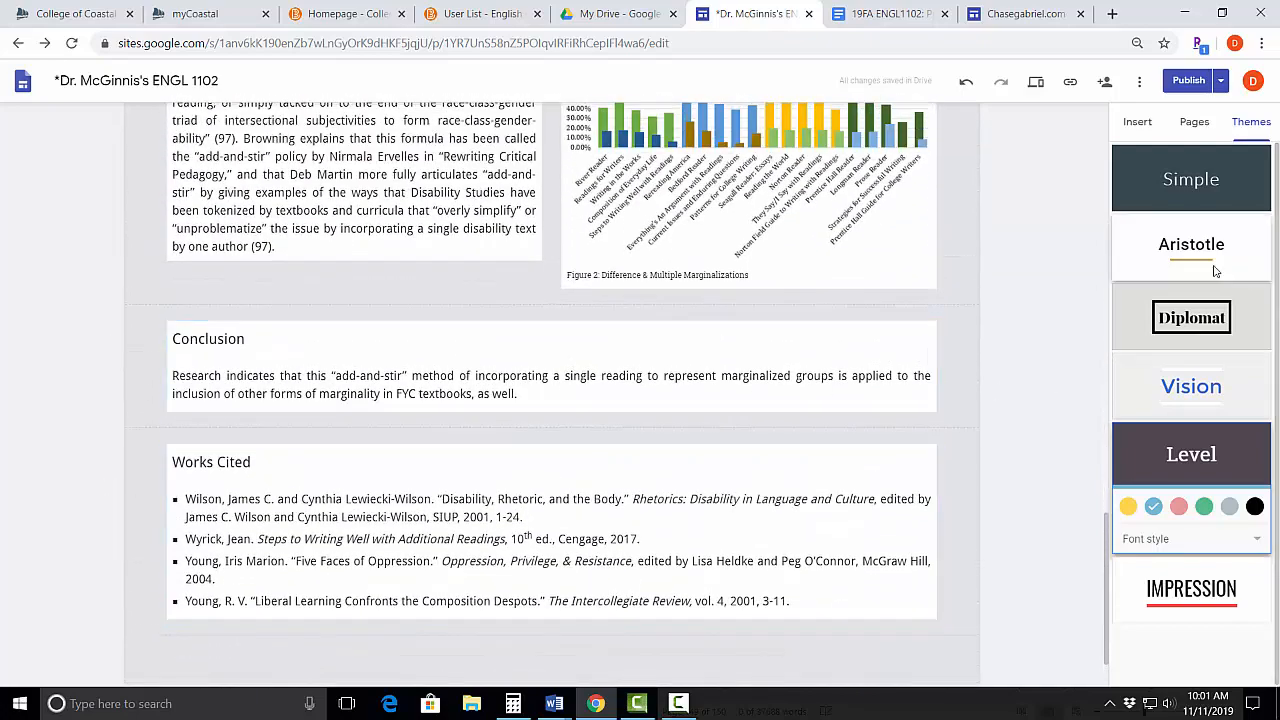